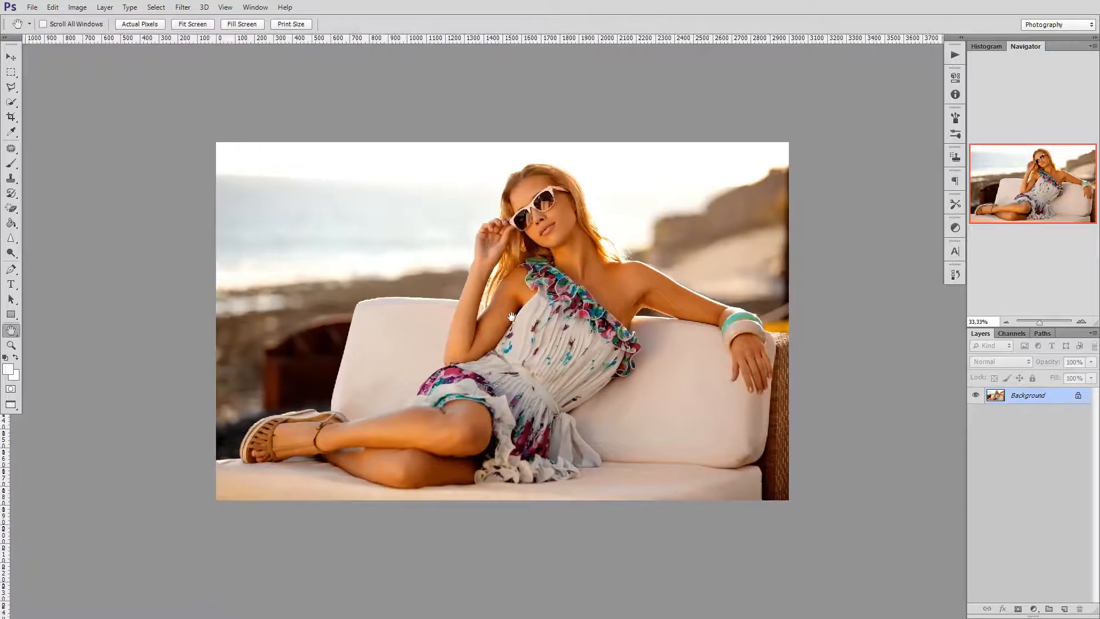
Add a Brightness/Contrast adjustment layer above the photo with brightness -150 and contrast 100.
ctrl+click(503, 325)
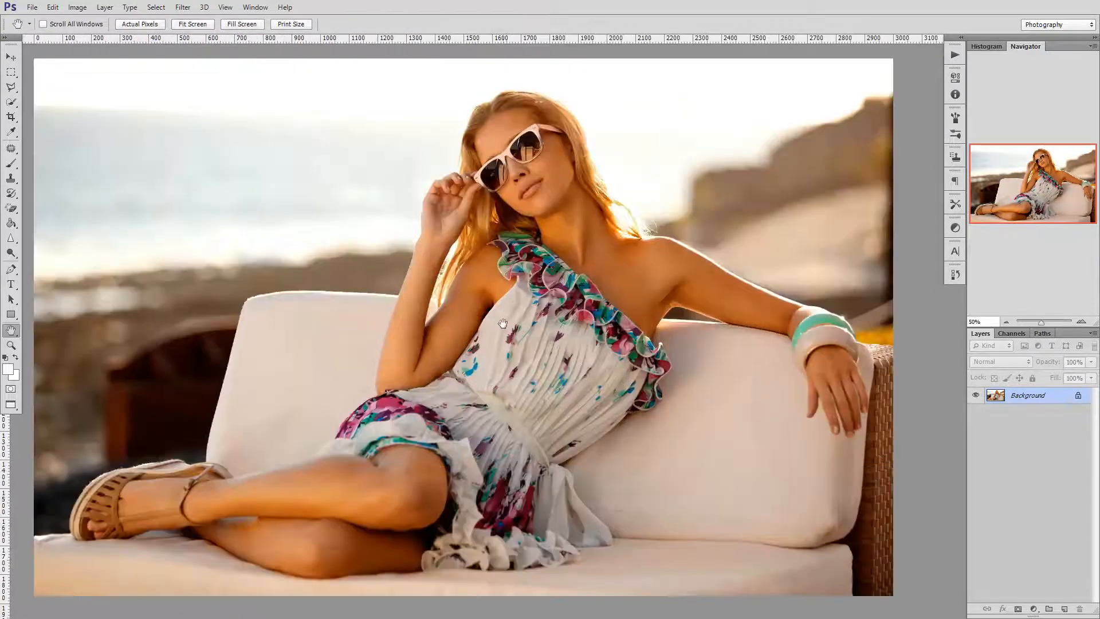
right_click(1022, 396)
click(913, 461)
click(1034, 609)
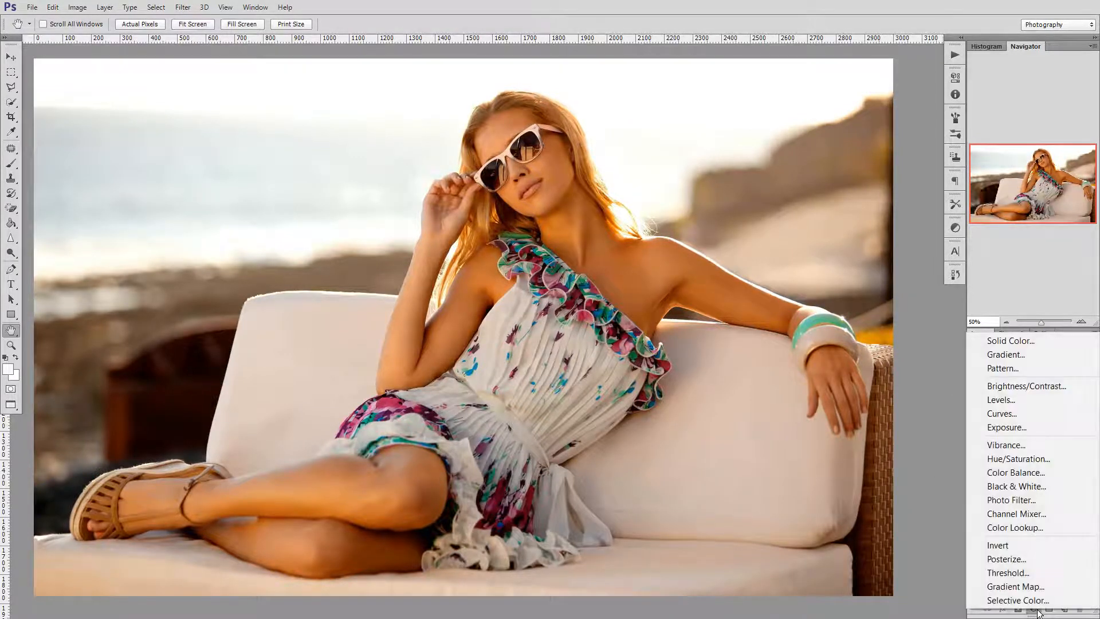
click(1028, 387)
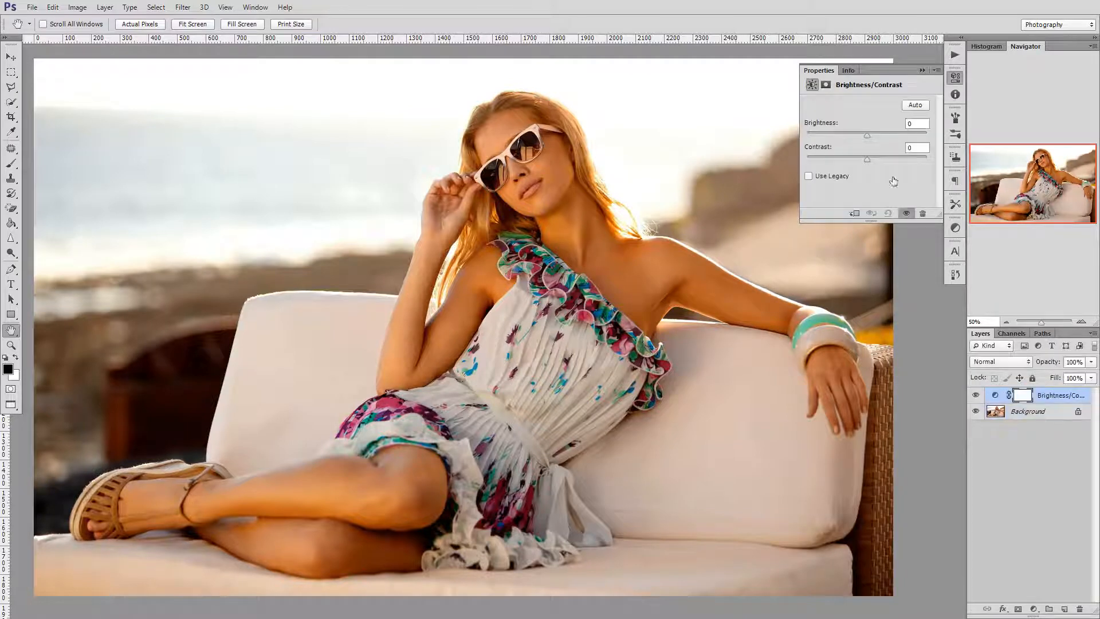
drag(864, 133, 797, 136)
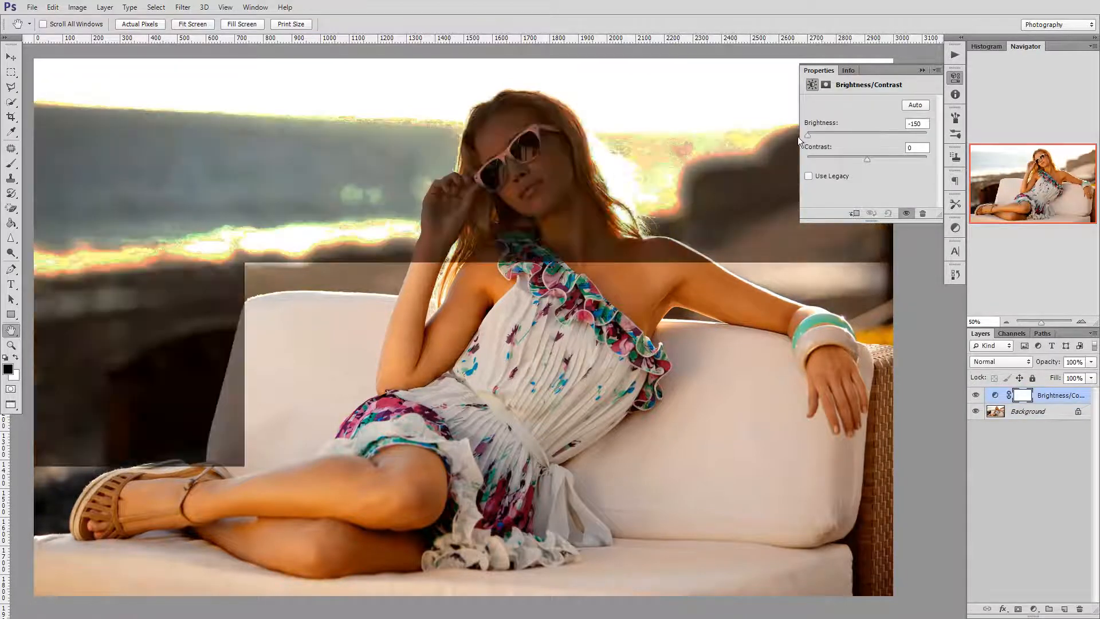
drag(864, 160, 932, 154)
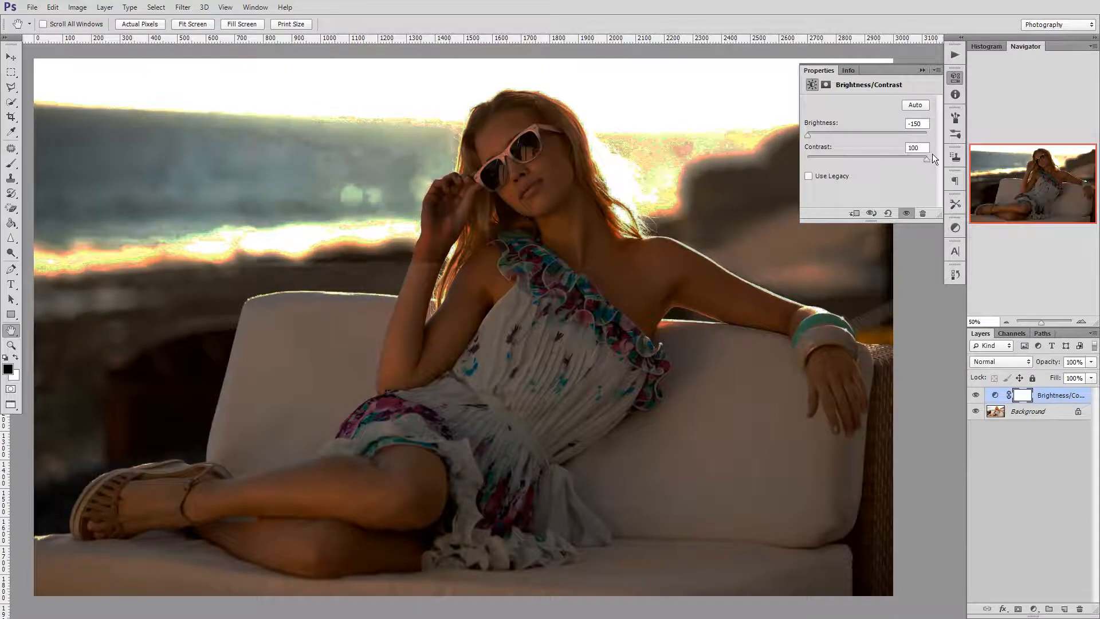
click(922, 70)
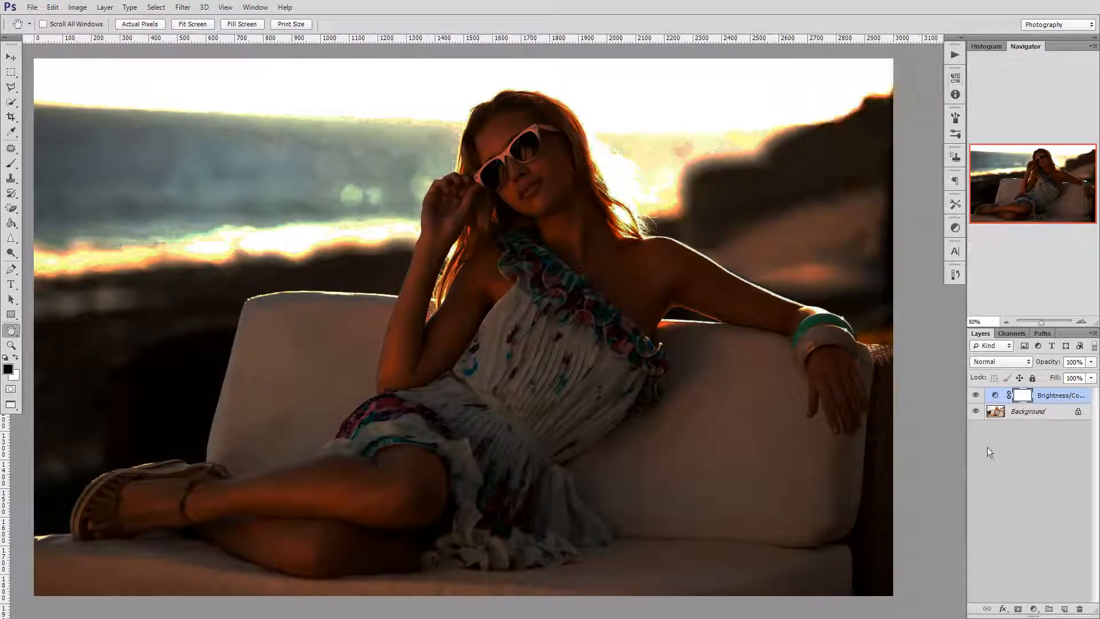
Add a Hue/Saturation adjustment layer with Colorize enabled and set its hue to 173.
click(1033, 610)
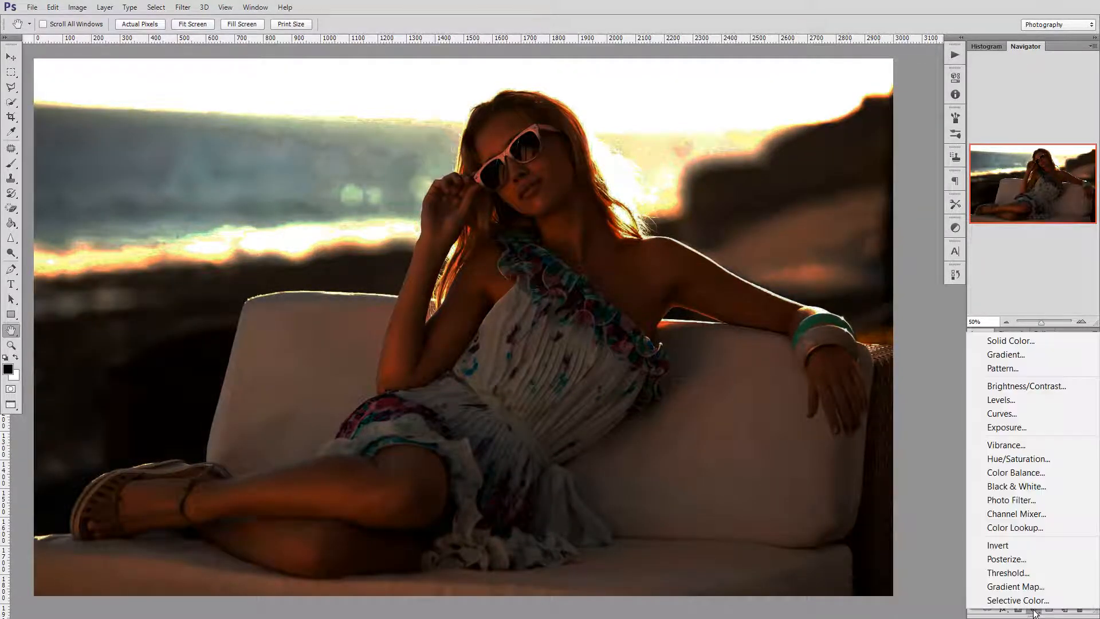
click(1031, 458)
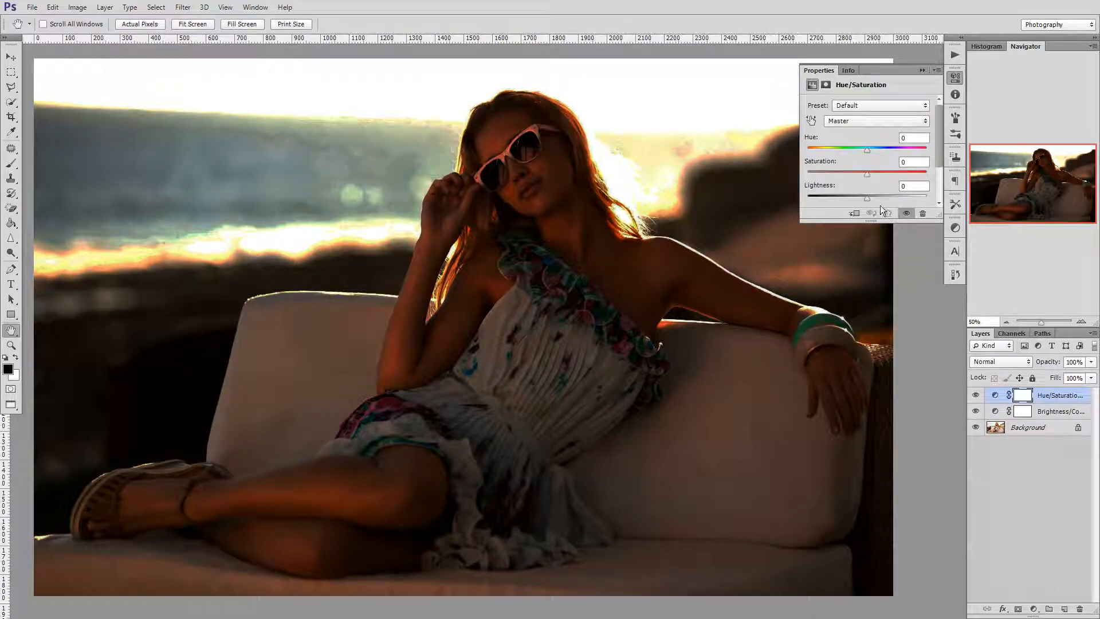
drag(933, 130, 937, 167)
click(859, 156)
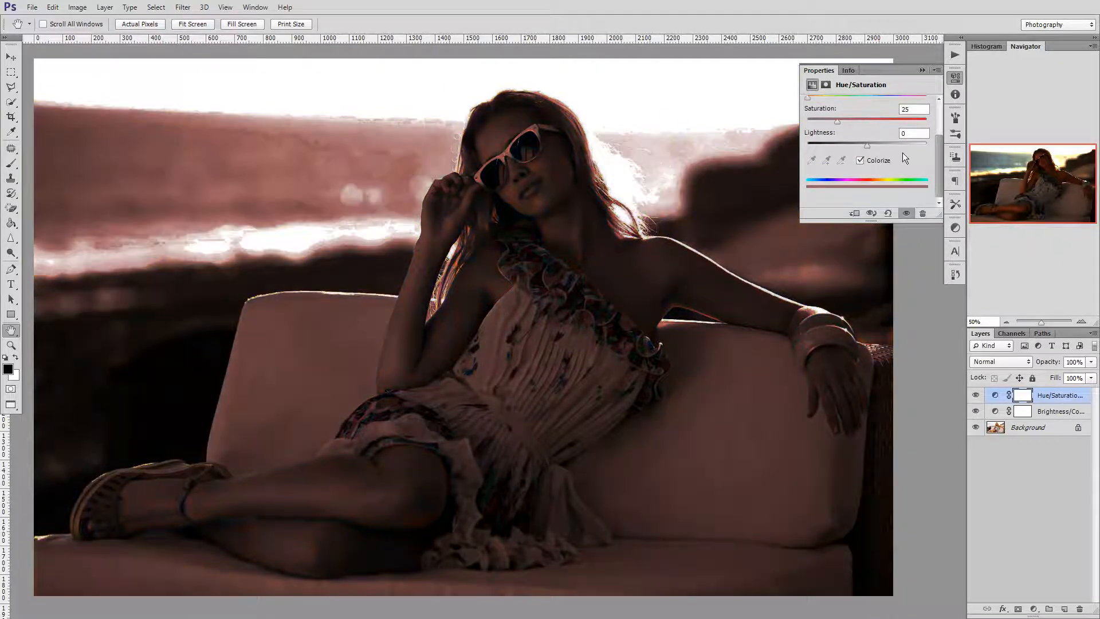
drag(936, 156, 937, 127)
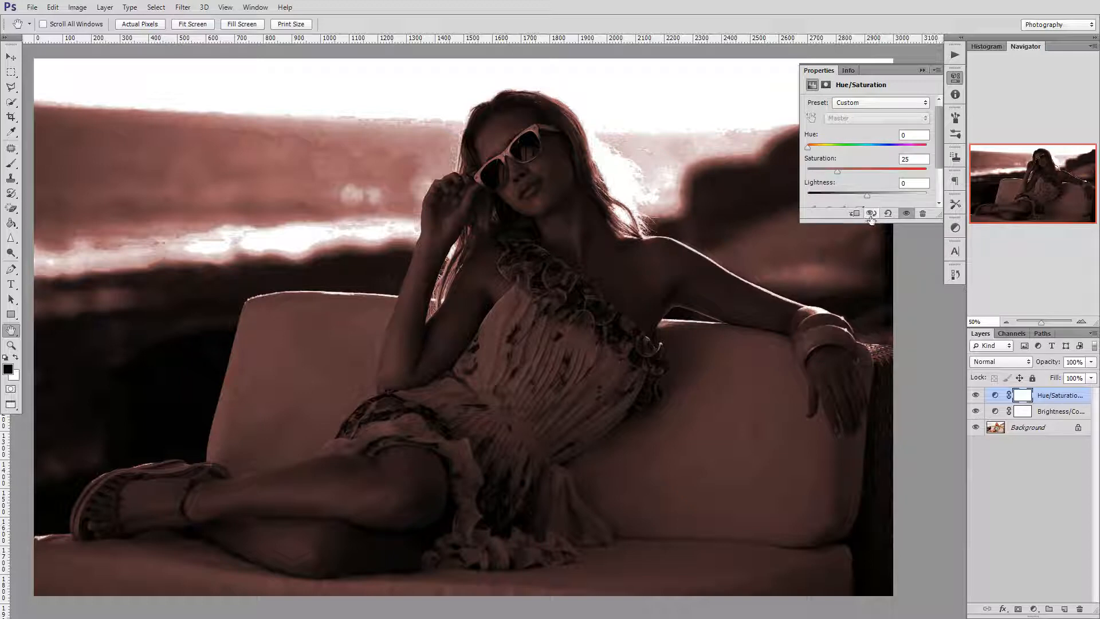
drag(872, 221, 871, 267)
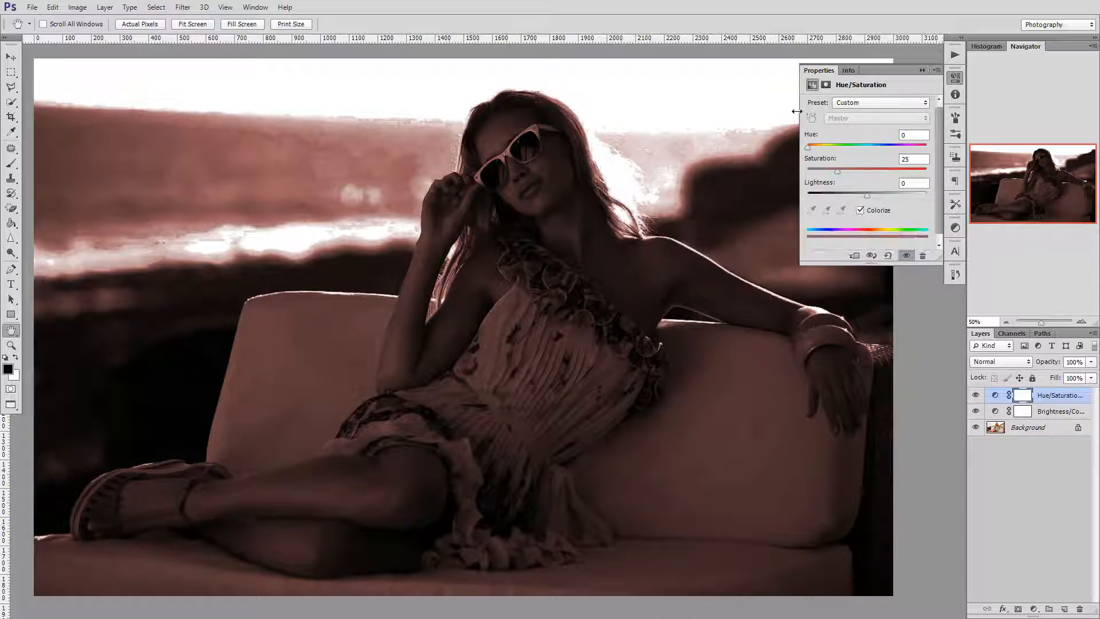
drag(808, 147, 864, 143)
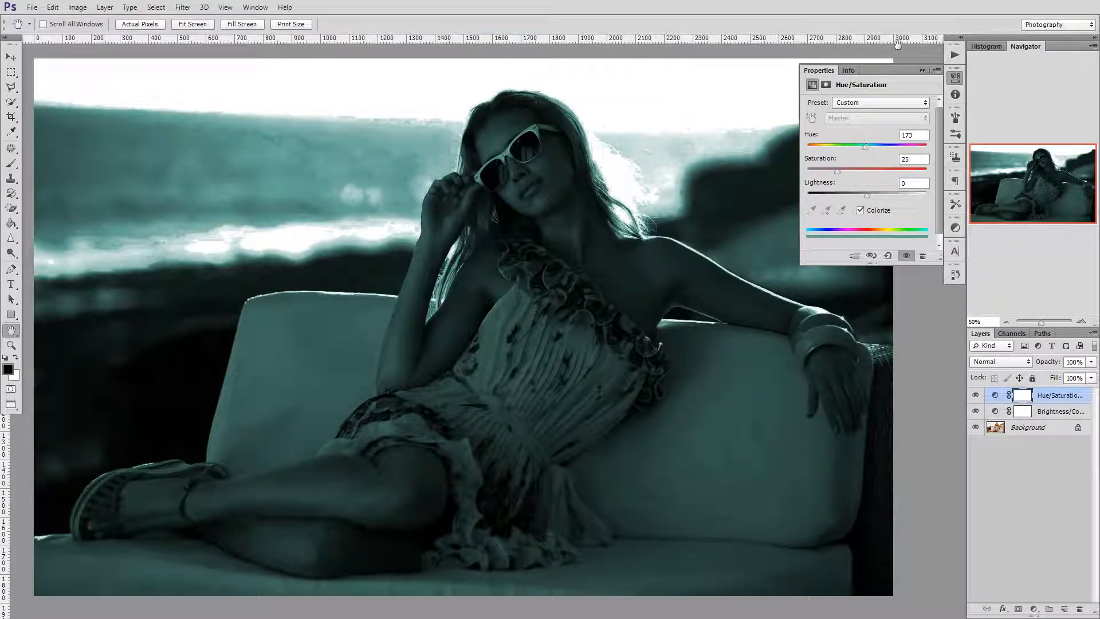
click(922, 70)
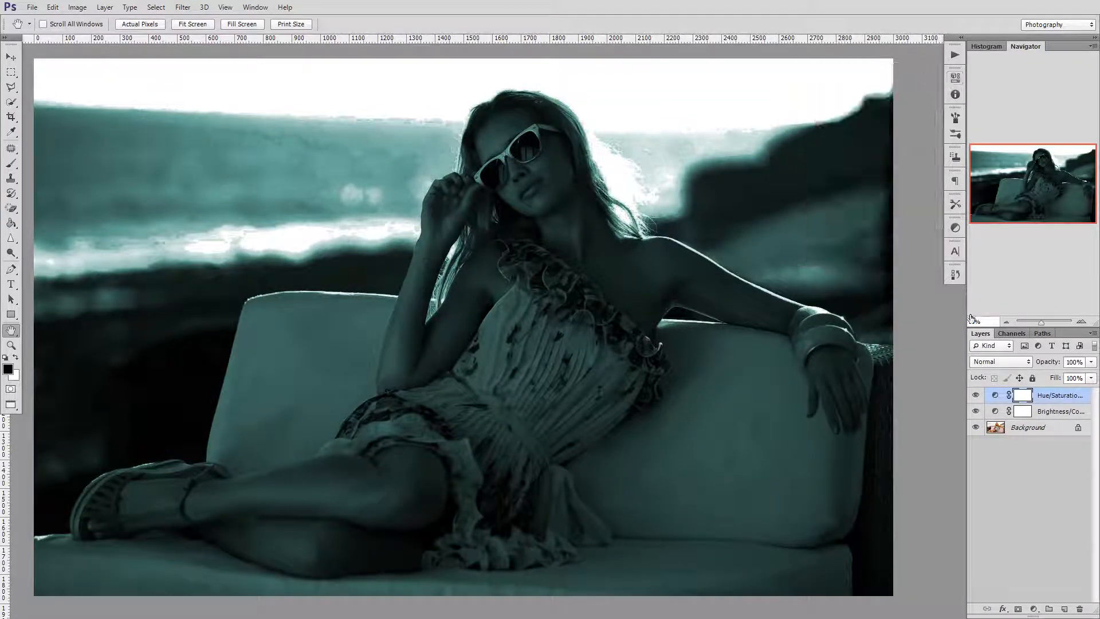
Add a Levels adjustment layer with midtones 0.74, input white point 234 and output white level 232.
click(1033, 608)
click(1026, 395)
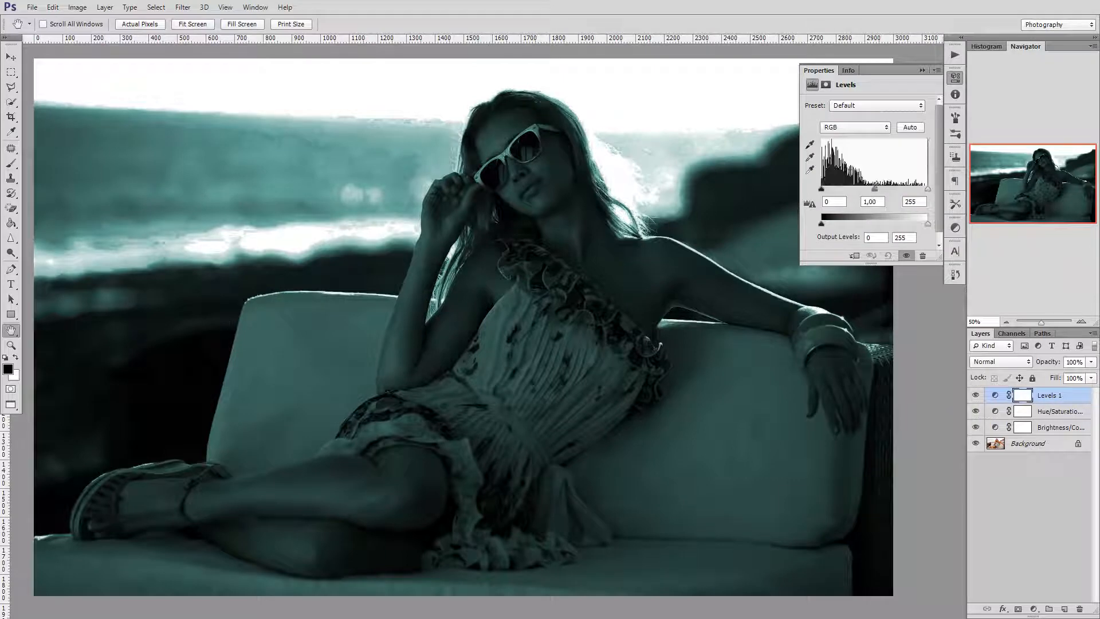
drag(875, 187, 884, 185)
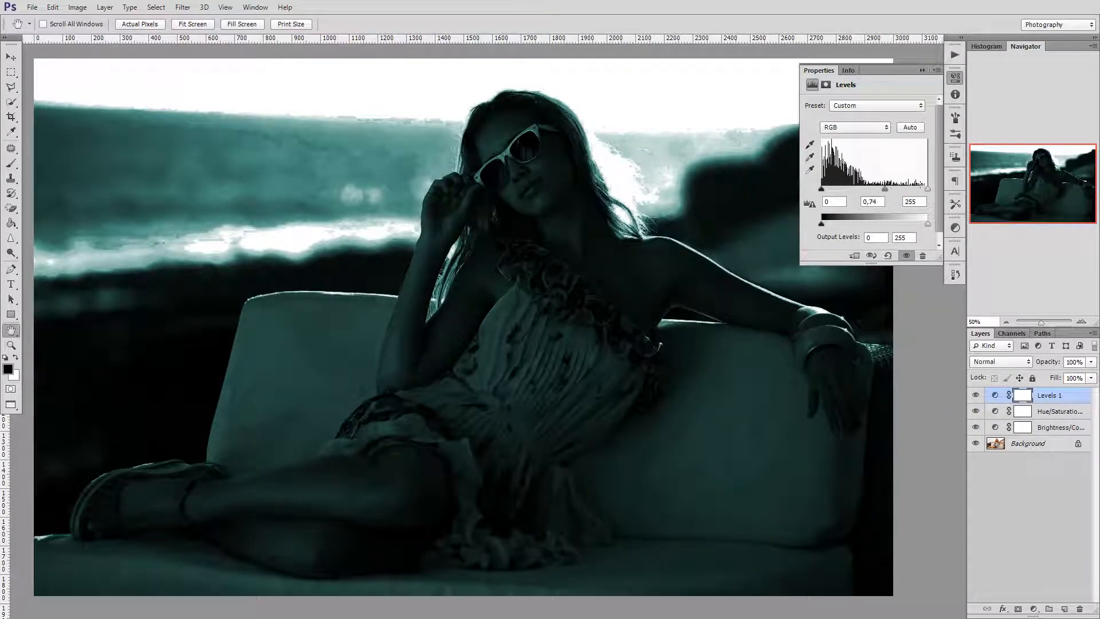
drag(926, 188, 918, 221)
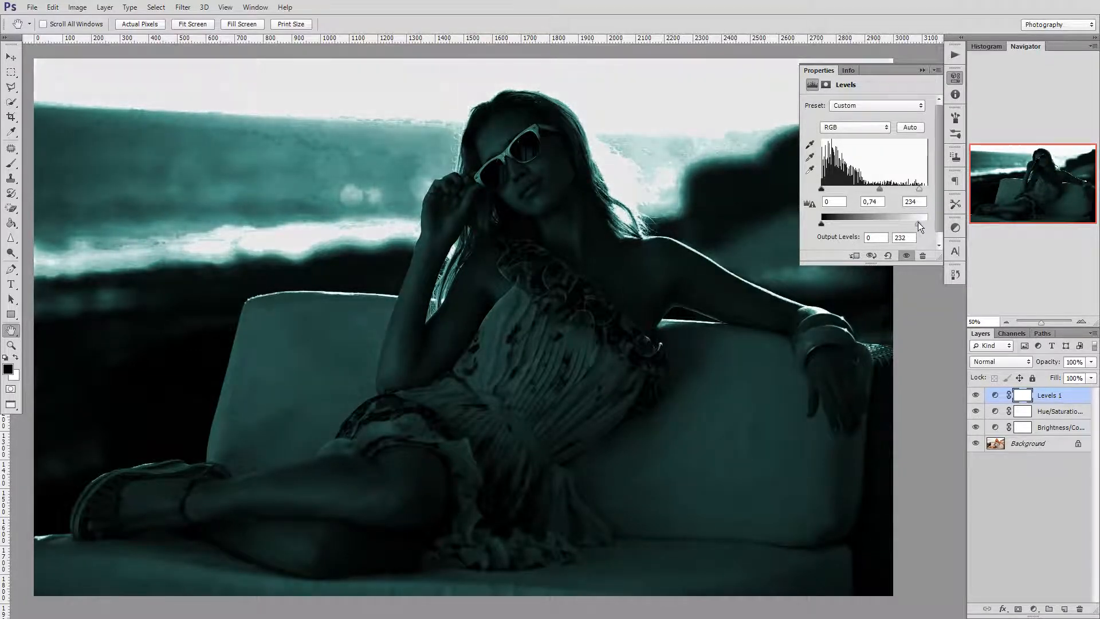
click(921, 70)
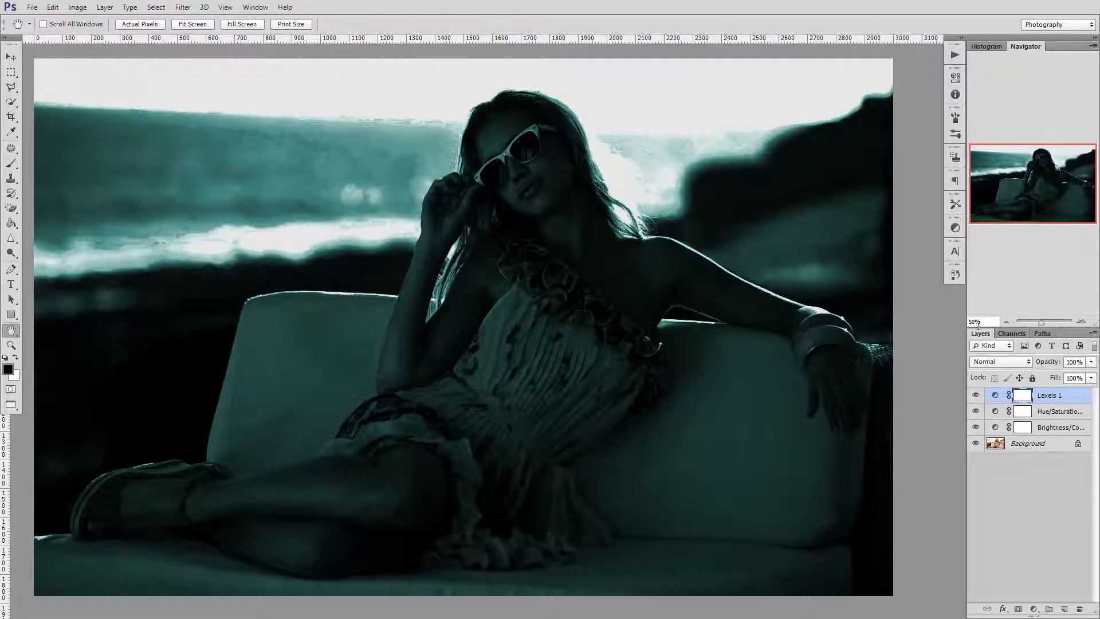
Duplicate the Background layer and move the copy above all adjustment layers.
click(1029, 443)
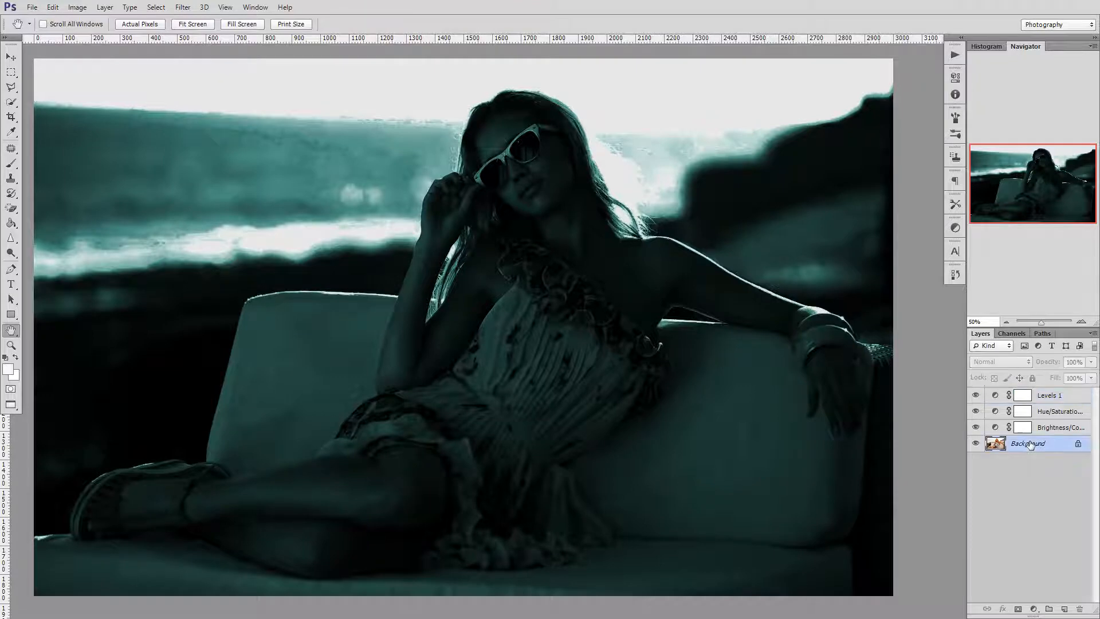
key(ctrl+j)
drag(1029, 442, 1031, 393)
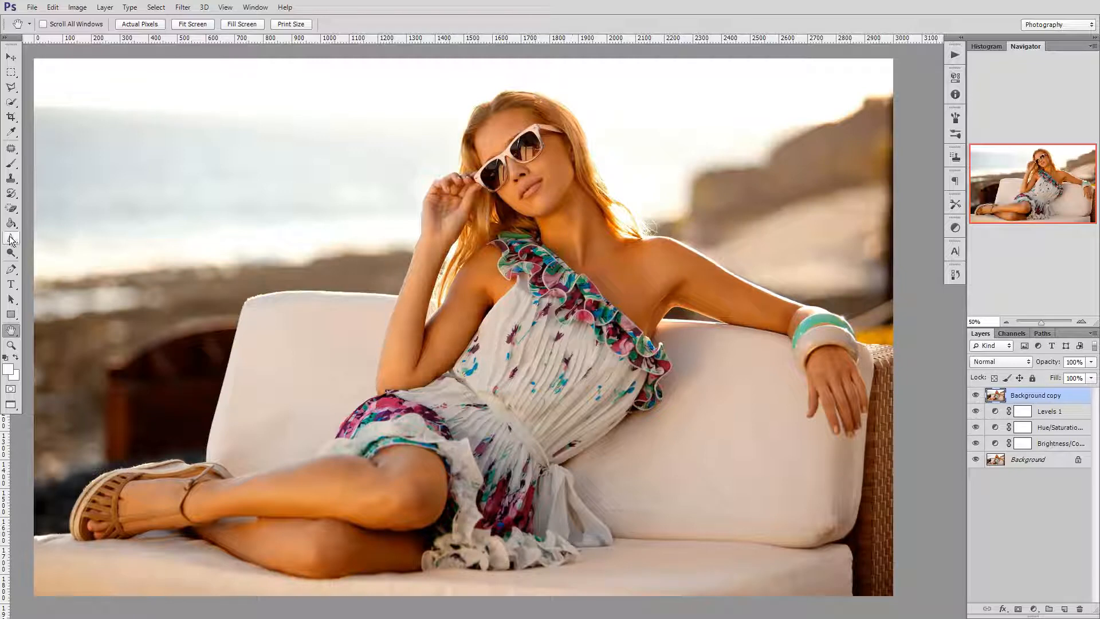
Outline the sunglasses with a Pen tool path and mask the Background copy layer to that outline.
click(12, 269)
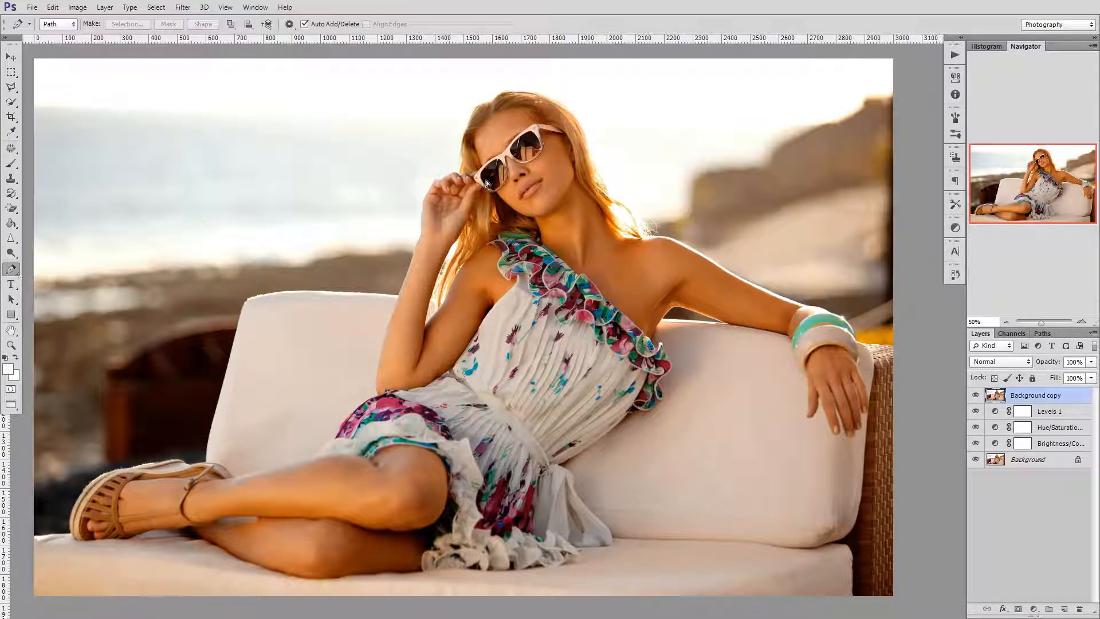
key(ctrl+plus)
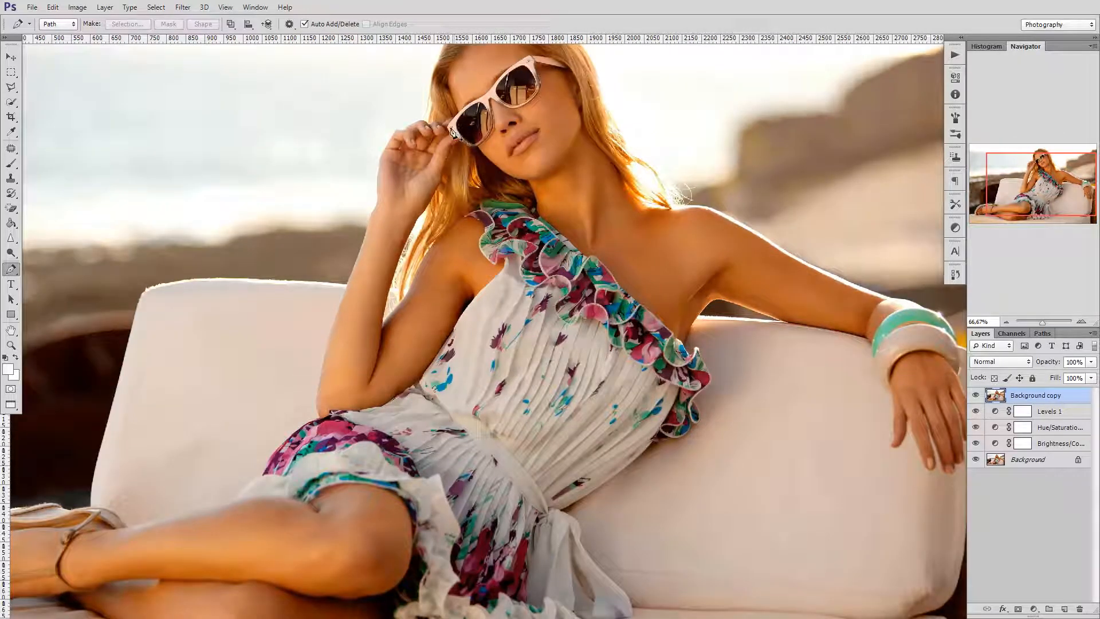
click(448, 131)
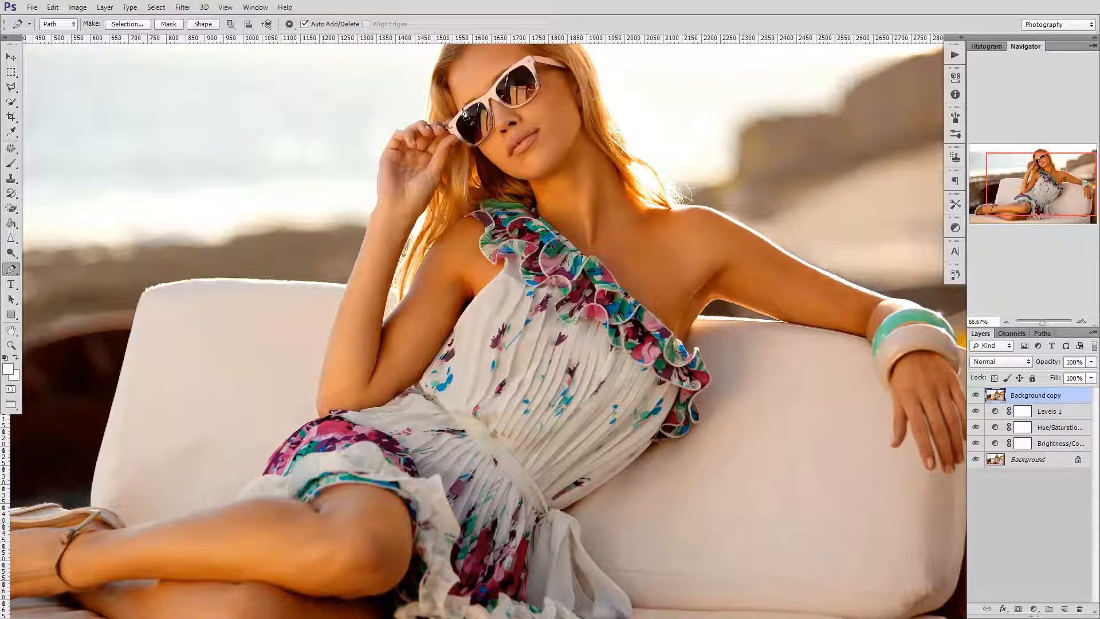
drag(462, 109, 468, 105)
drag(492, 86, 501, 78)
click(500, 77)
scroll(524, 70, up, 2)
drag(532, 67, 529, 71)
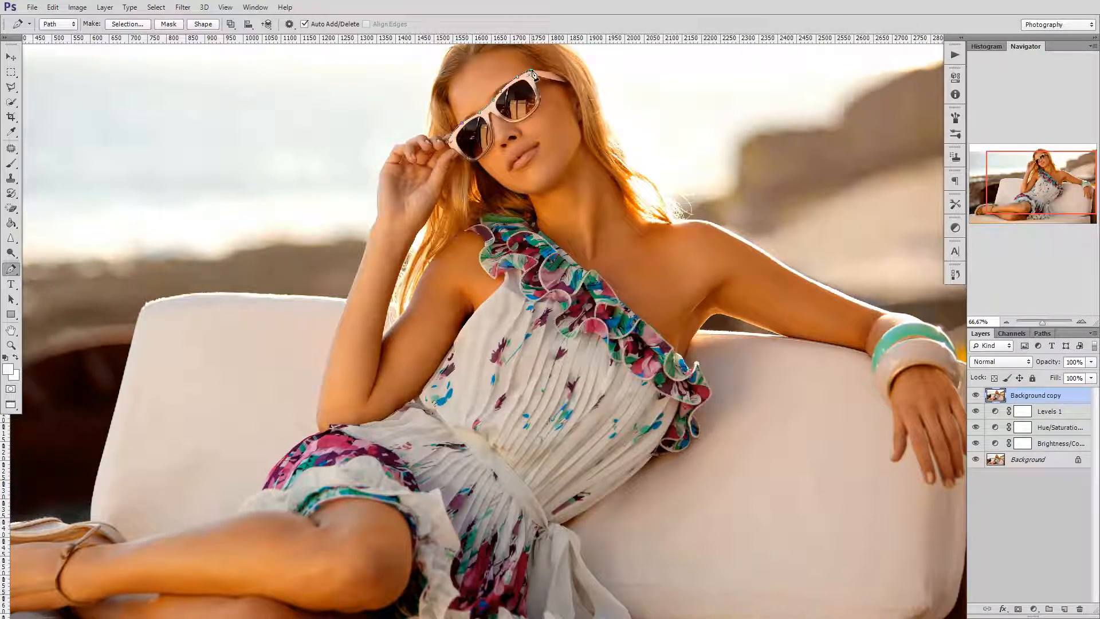
click(549, 72)
click(565, 82)
drag(531, 114, 517, 128)
click(447, 143)
key(ctrl+Return)
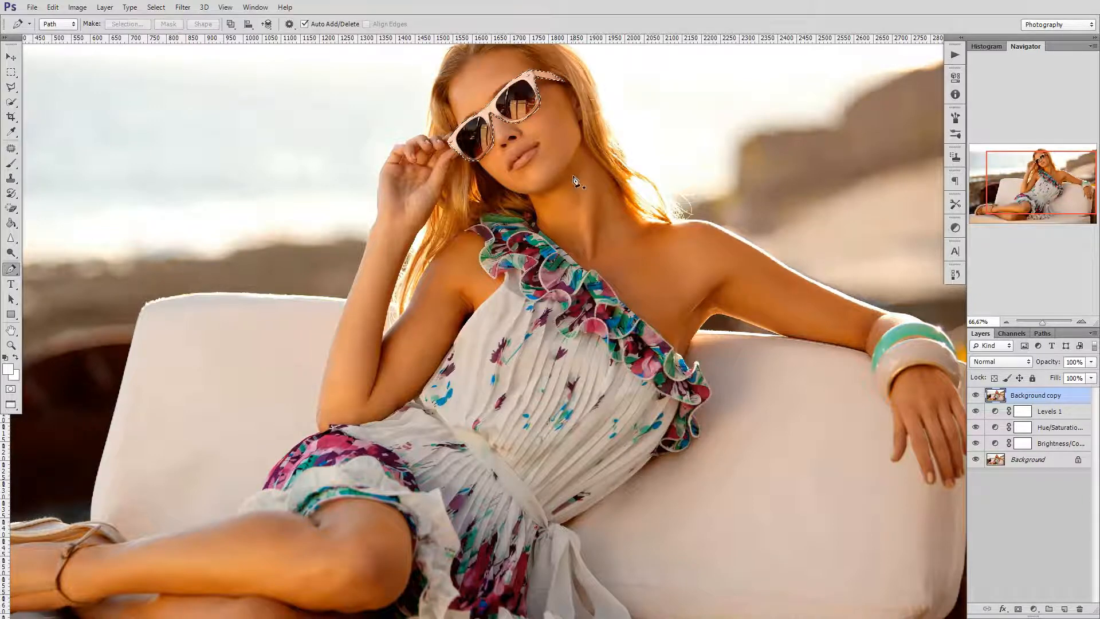
click(1017, 608)
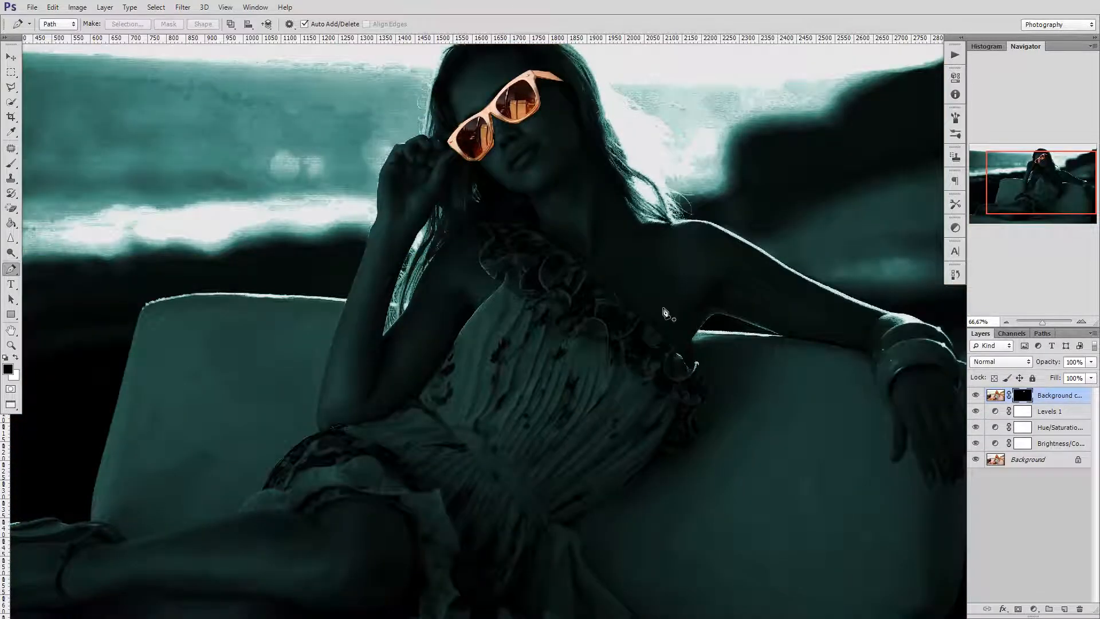
Touch up the lower edge of the sunglasses on the mask with a white 19 px brush at 100% hardness.
key(e)
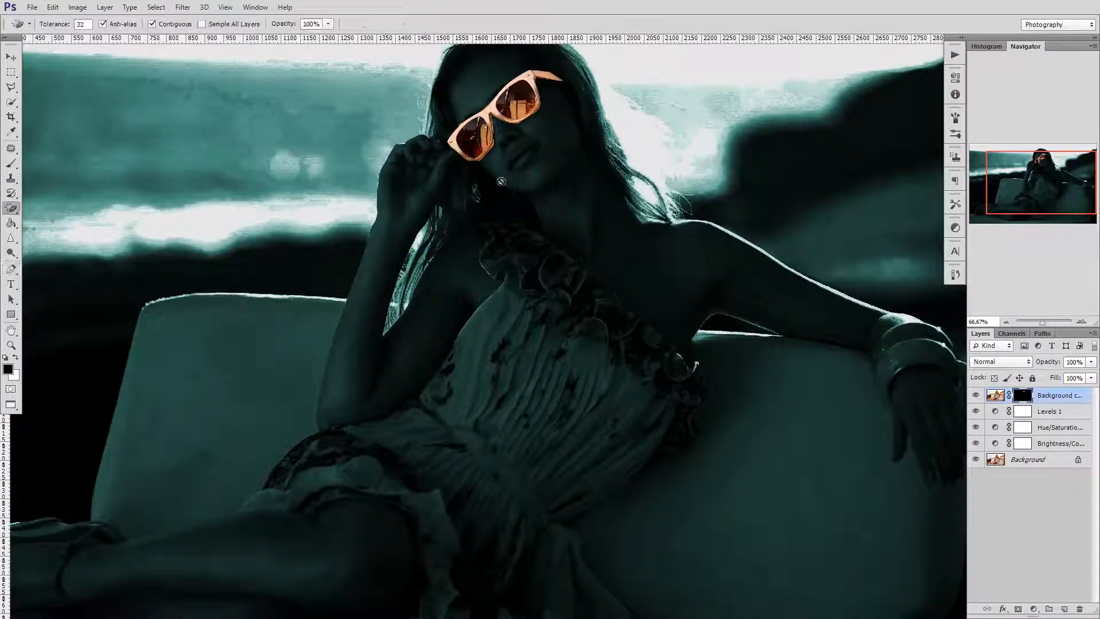
key(b)
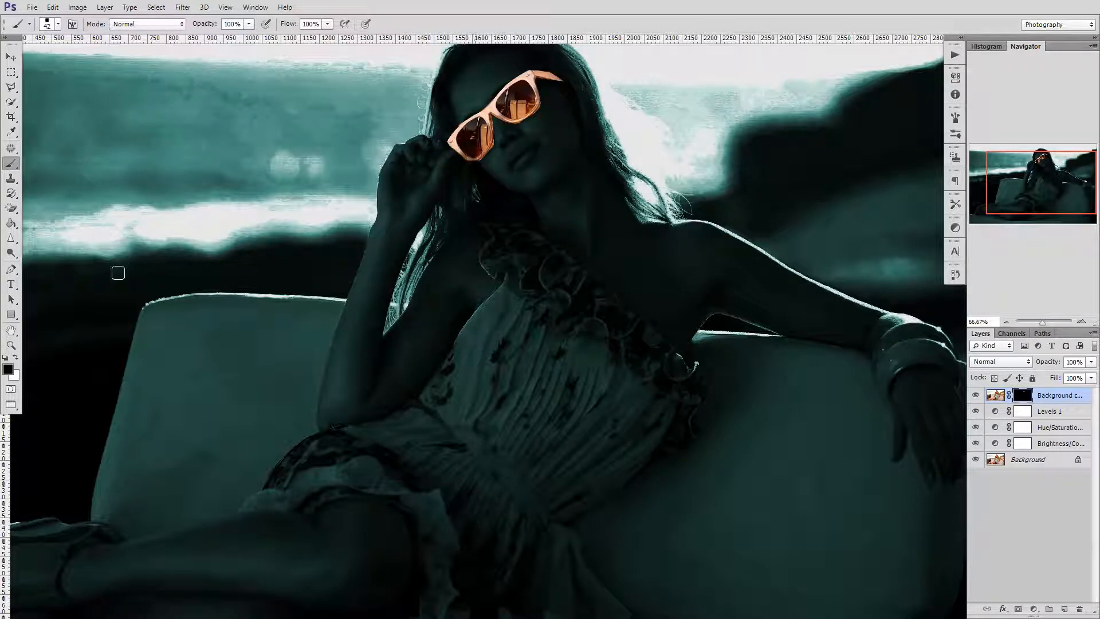
click(15, 358)
click(59, 23)
click(115, 110)
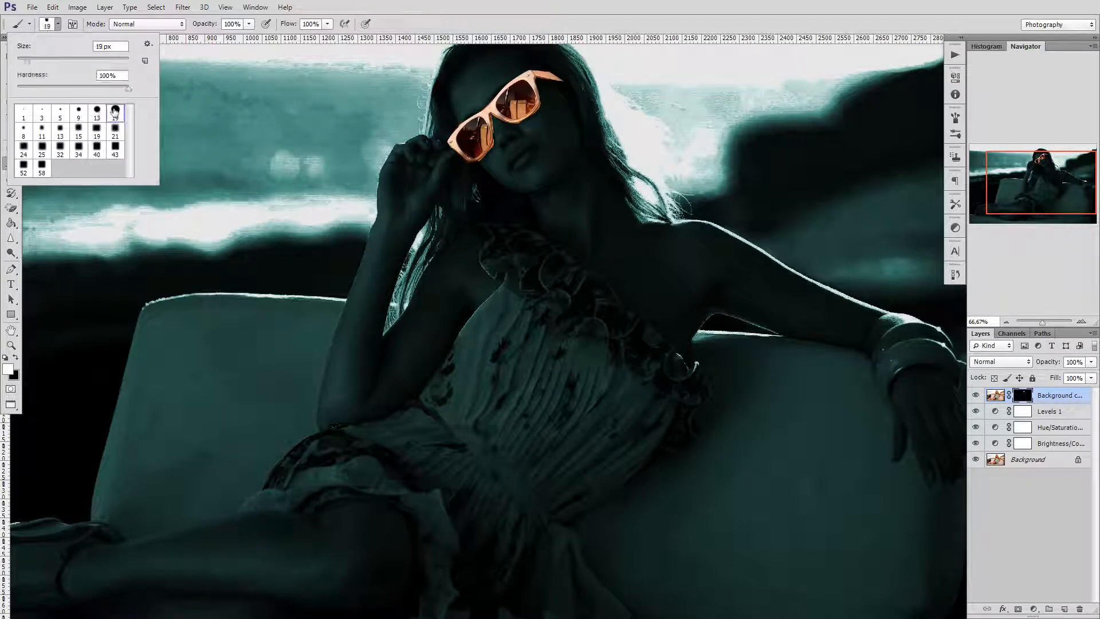
click(471, 156)
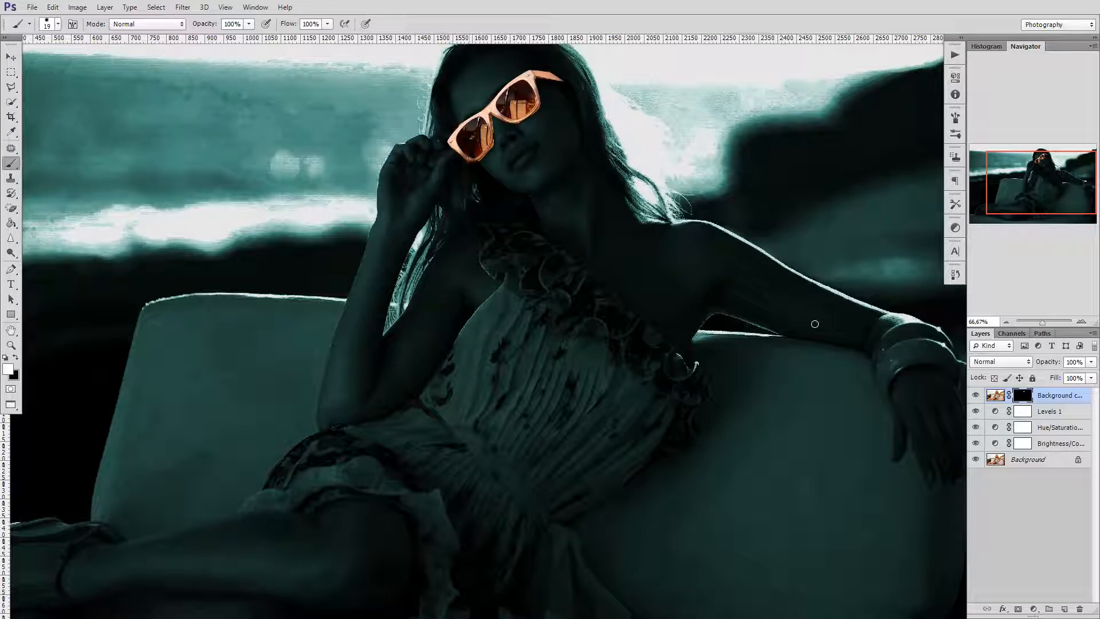
Paint over both bracelets on the wrist in white on the mask to restore their original colour.
mouse_move(886, 400)
mouse_down()
mouse_move(884, 378)
mouse_move(914, 345)
mouse_up()
mouse_move(878, 372)
mouse_down()
mouse_move(885, 341)
mouse_move(912, 327)
mouse_move(945, 337)
mouse_move(953, 355)
mouse_move(938, 337)
mouse_move(903, 332)
mouse_move(885, 357)
mouse_move(926, 331)
mouse_up()
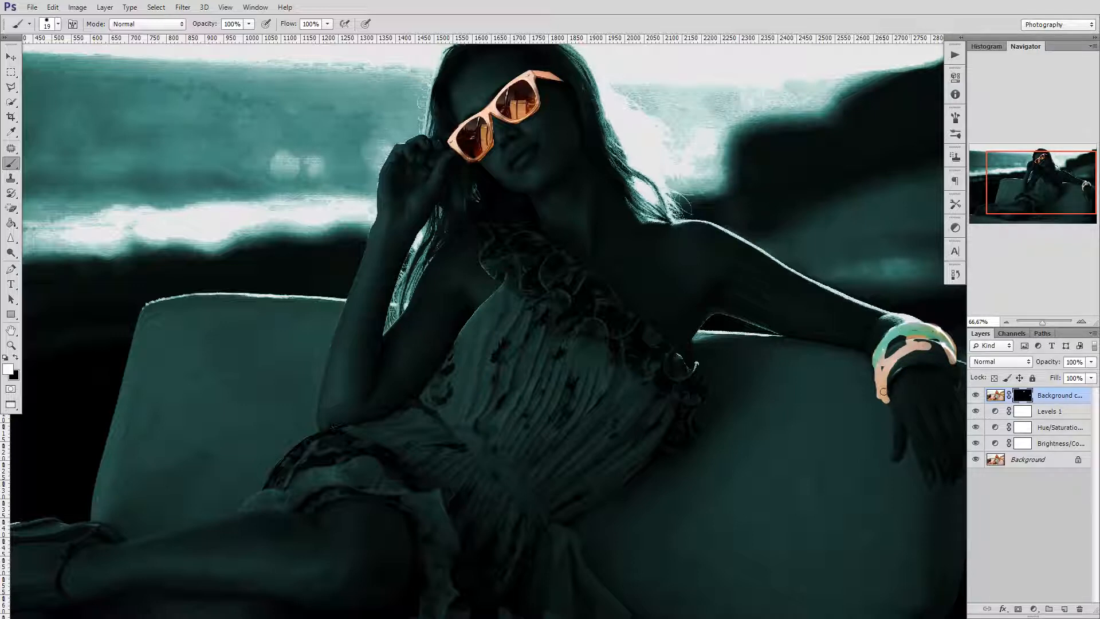
mouse_move(897, 370)
mouse_down()
mouse_move(942, 362)
mouse_move(955, 382)
mouse_move(948, 356)
mouse_move(897, 364)
mouse_move(938, 356)
mouse_move(936, 333)
mouse_move(943, 351)
mouse_move(924, 331)
mouse_move(889, 346)
mouse_move(933, 343)
mouse_move(884, 374)
mouse_move(878, 344)
mouse_move(898, 329)
mouse_move(921, 338)
mouse_move(897, 347)
mouse_move(880, 376)
mouse_up()
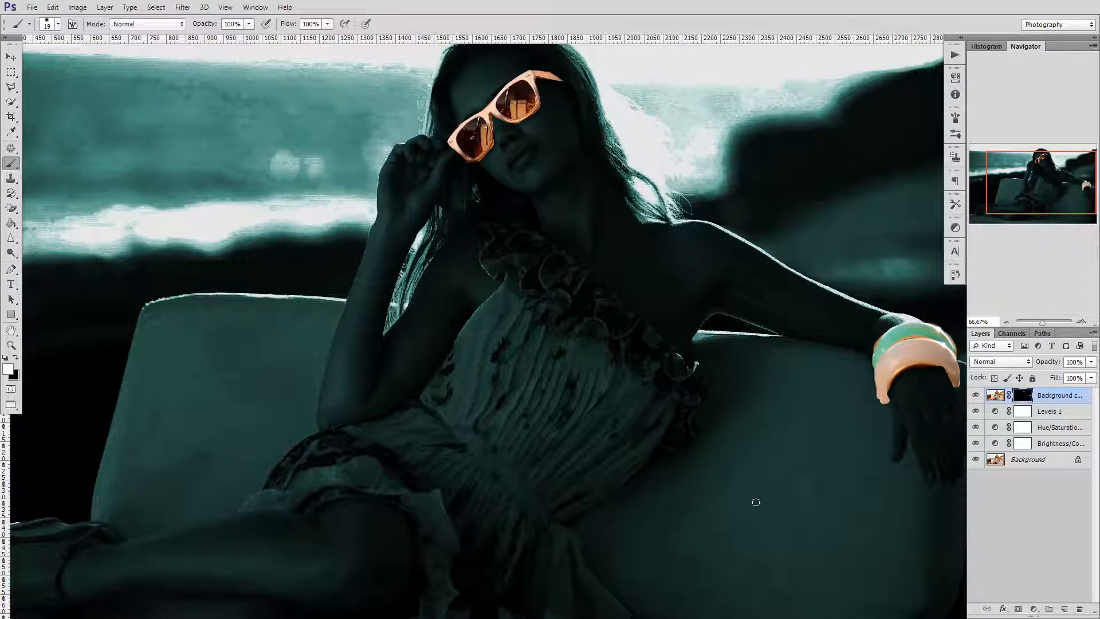
Reveal the sandal's original colour by painting over it in white on the mask with a 47 px brush.
scroll(756, 502, down, 3)
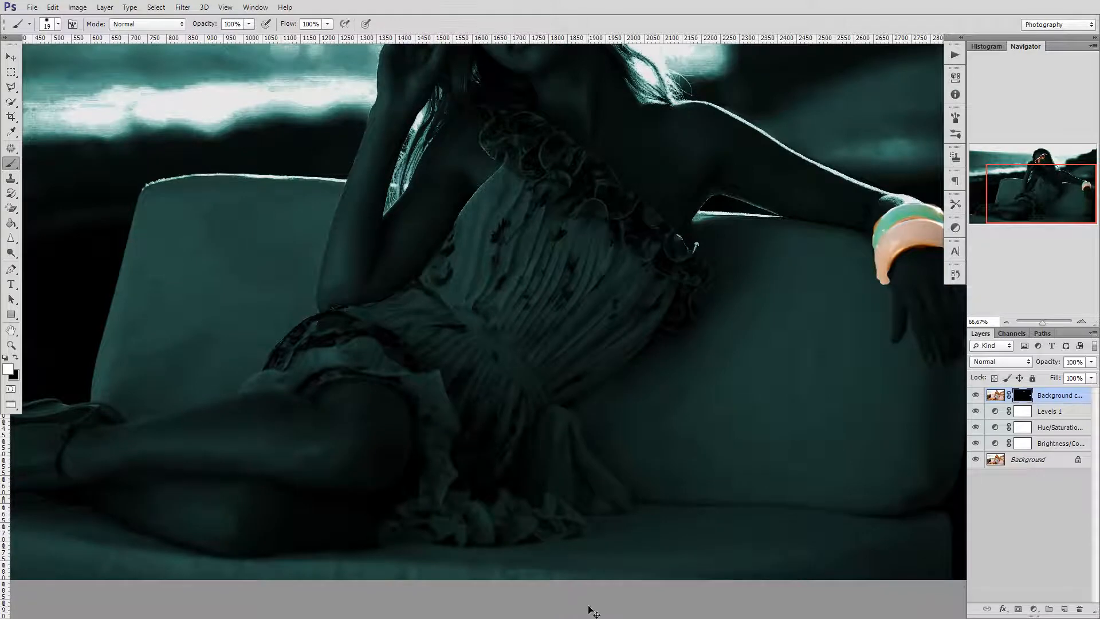
scroll(587, 611, left, 4)
scroll(589, 606, left, 6)
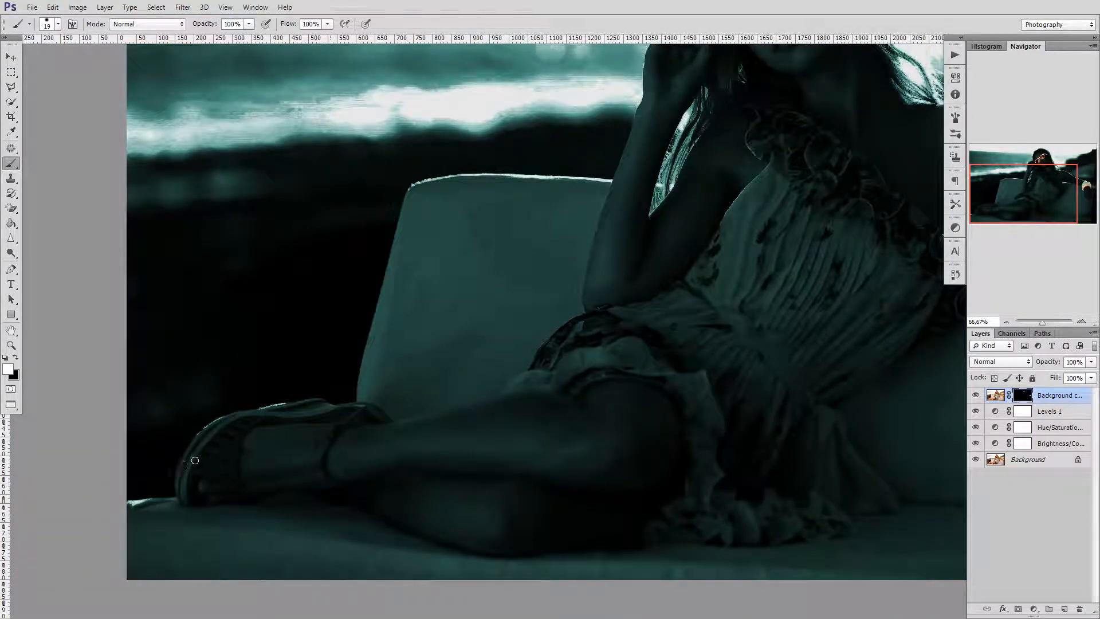
click(58, 24)
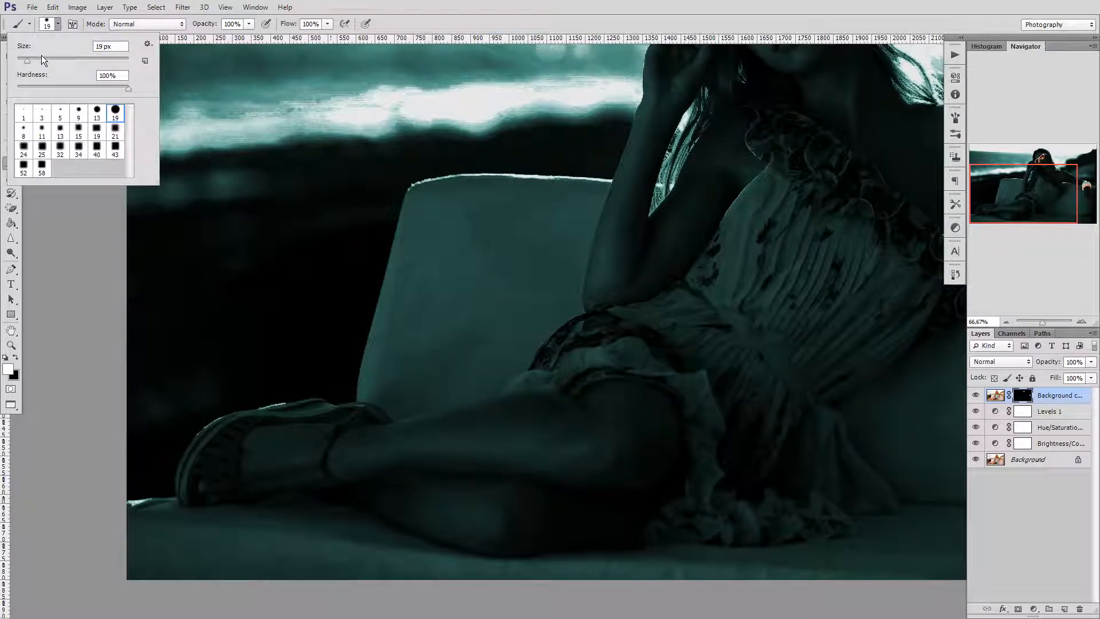
drag(42, 59, 43, 60)
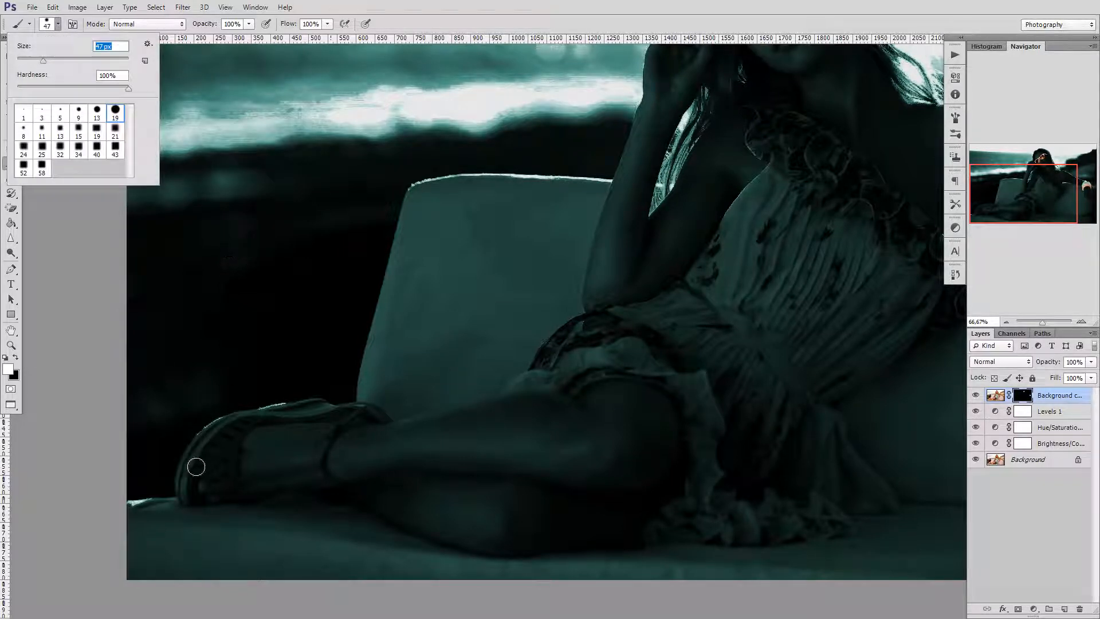
mouse_move(195, 467)
mouse_down()
mouse_move(227, 424)
mouse_move(284, 408)
mouse_move(374, 415)
mouse_move(342, 422)
mouse_move(326, 458)
mouse_move(333, 481)
mouse_move(309, 465)
mouse_move(237, 480)
mouse_move(245, 425)
mouse_move(188, 475)
mouse_move(192, 451)
mouse_move(228, 423)
mouse_move(239, 423)
mouse_move(213, 455)
mouse_move(237, 494)
mouse_move(183, 483)
mouse_move(187, 494)
mouse_move(239, 494)
mouse_move(199, 496)
mouse_up()
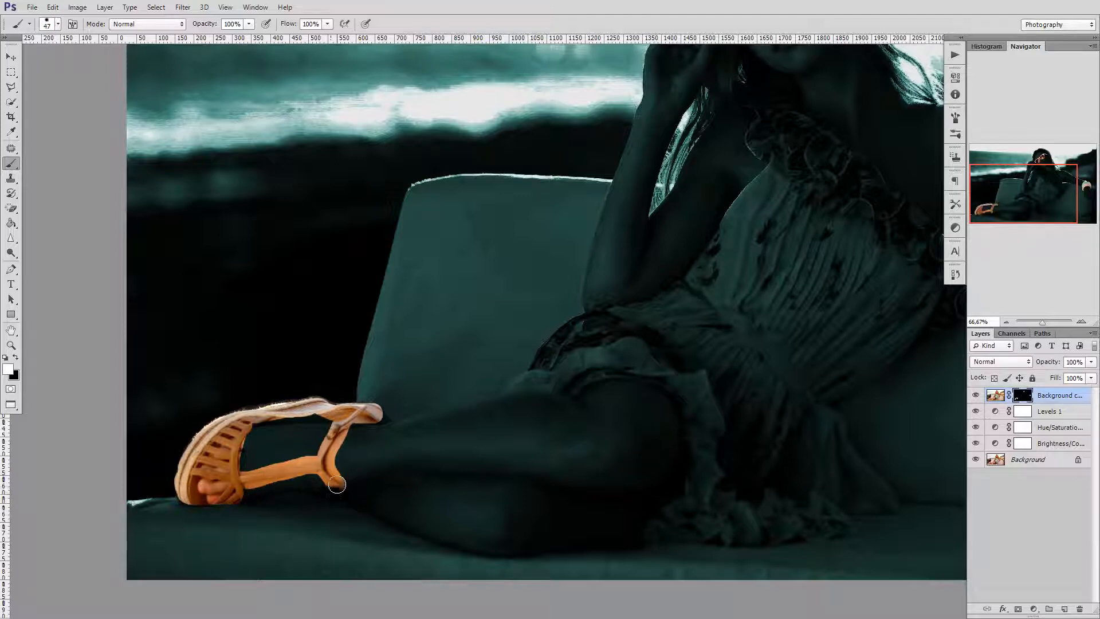
mouse_move(336, 485)
mouse_down()
mouse_move(324, 471)
mouse_move(333, 482)
mouse_up()
Select the skin above the sandal's ankle strap with the Polygonal Lasso and hide it on the mask.
key(l)
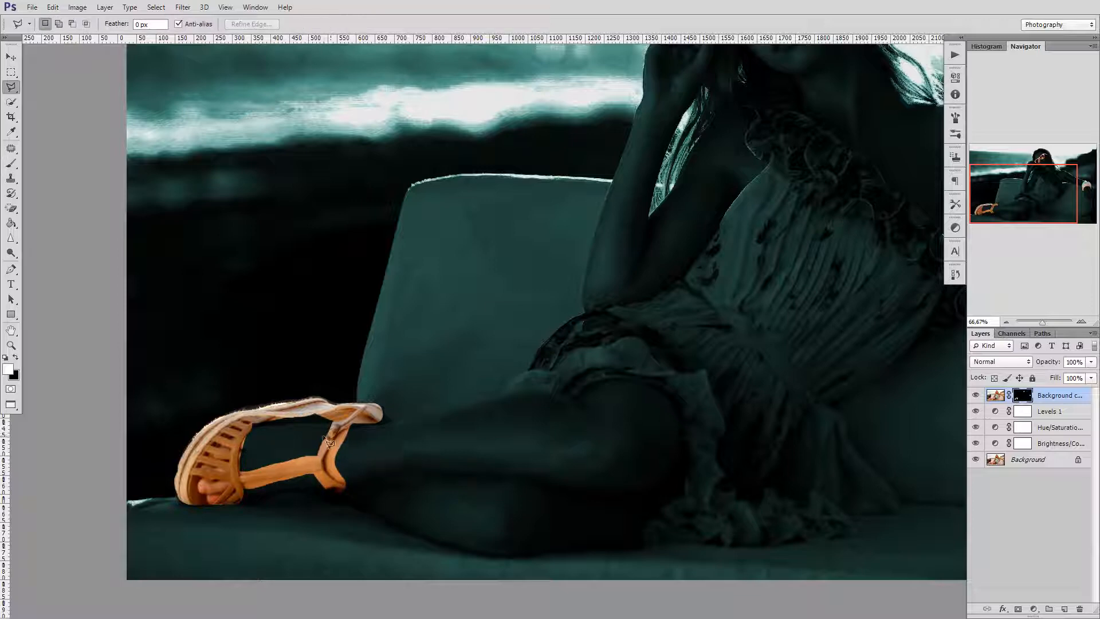
click(239, 474)
click(326, 435)
click(270, 436)
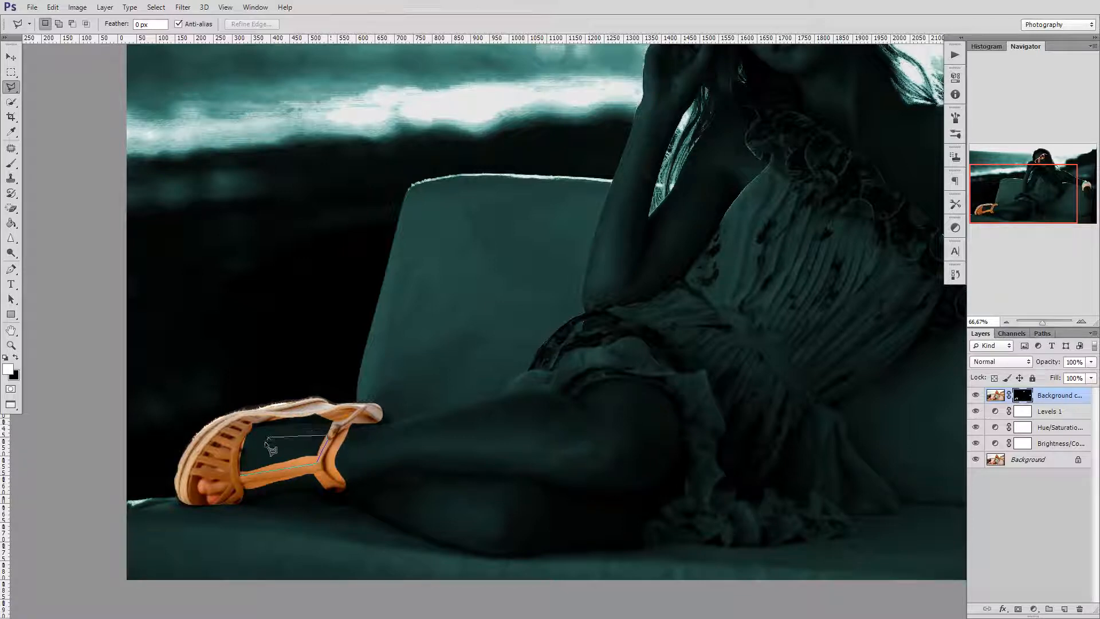
click(246, 473)
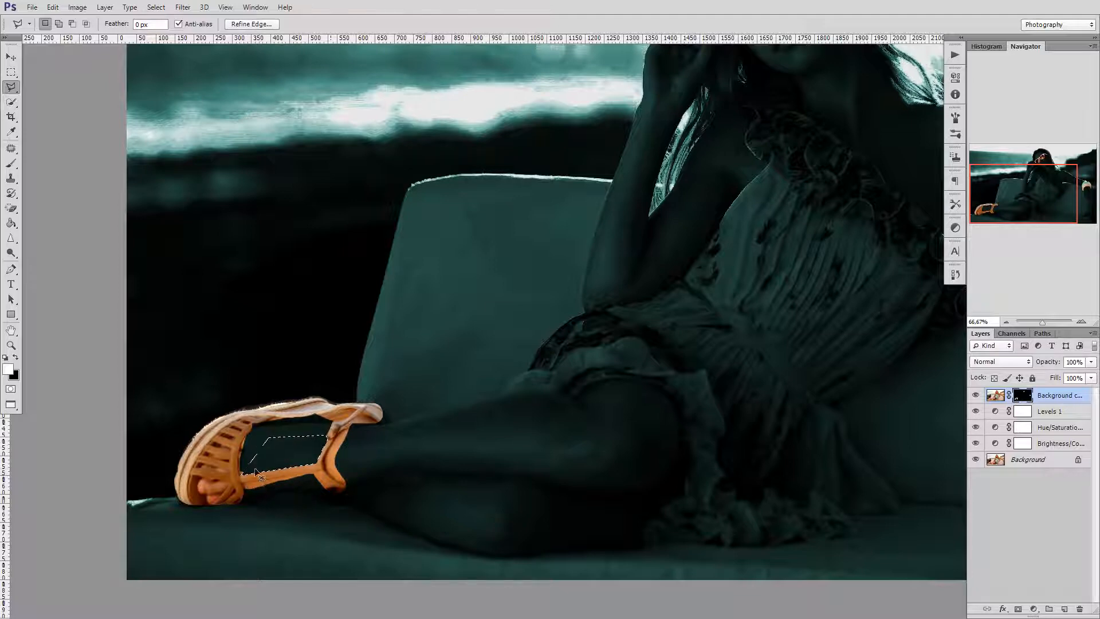
key(p)
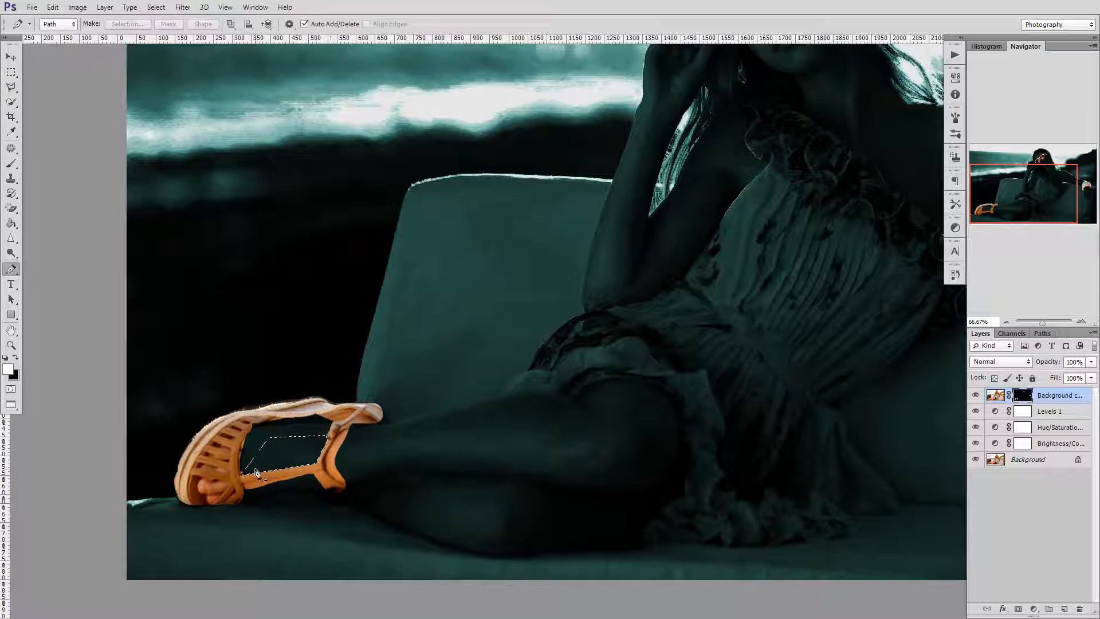
key(ctrl+d)
Outline the skin along the inner edge of the sandal's toe section with a Pen path and hide it on the mask.
click(273, 418)
drag(248, 435, 240, 457)
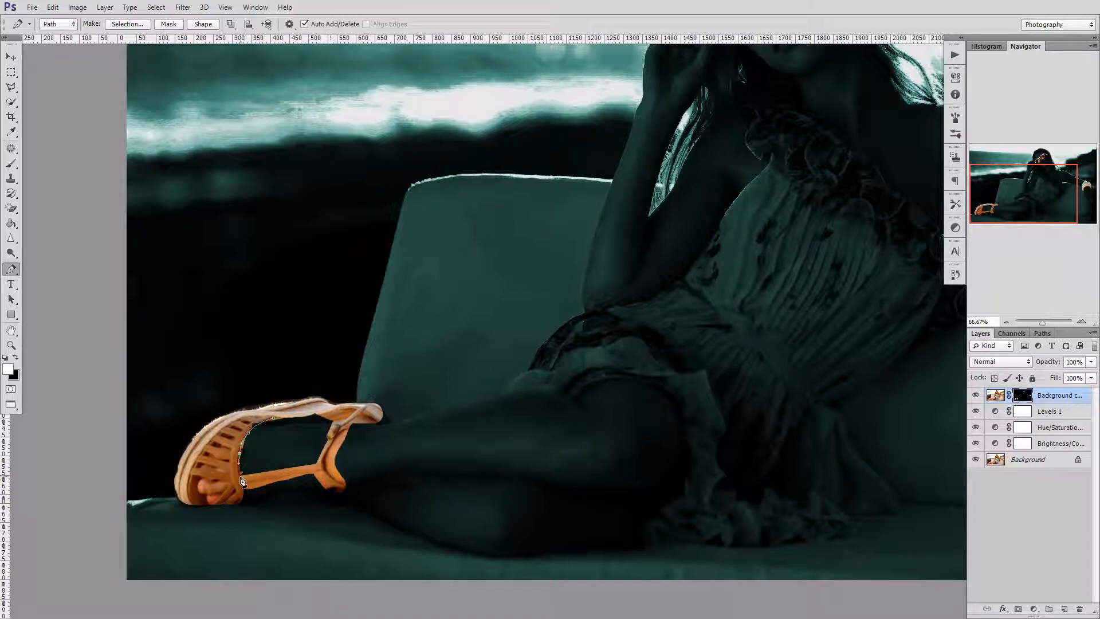
drag(239, 477, 241, 476)
click(284, 466)
key(ctrl+z)
click(247, 461)
drag(274, 445, 278, 442)
click(273, 419)
key(ctrl+Return)
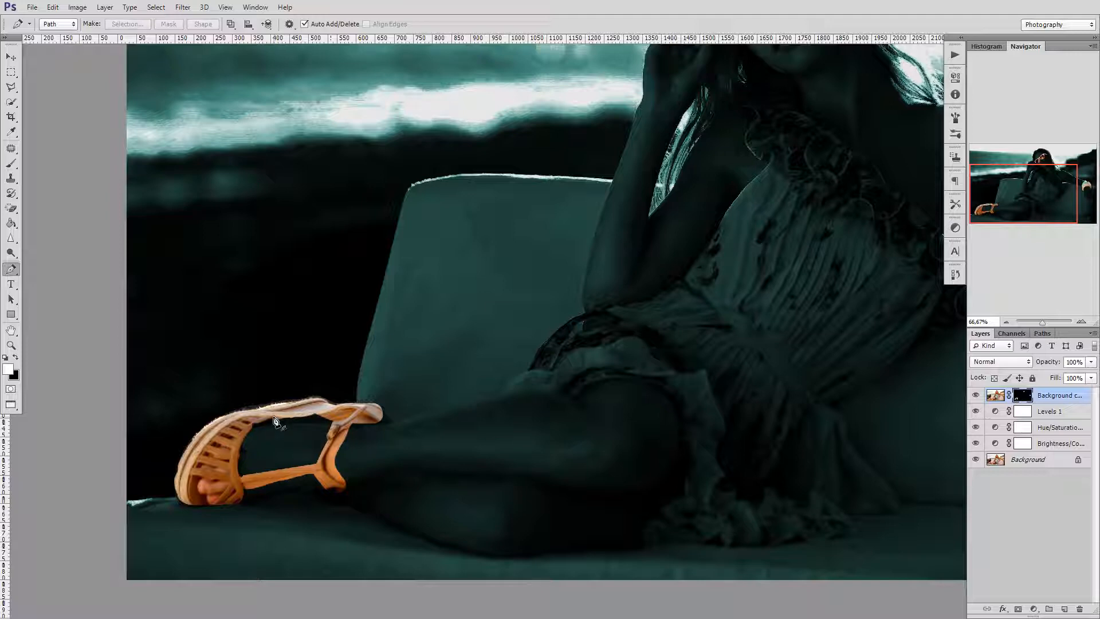
Outline the strip below the sandal's sole up to the heel with a Pen path and hide it on the mask.
click(274, 418)
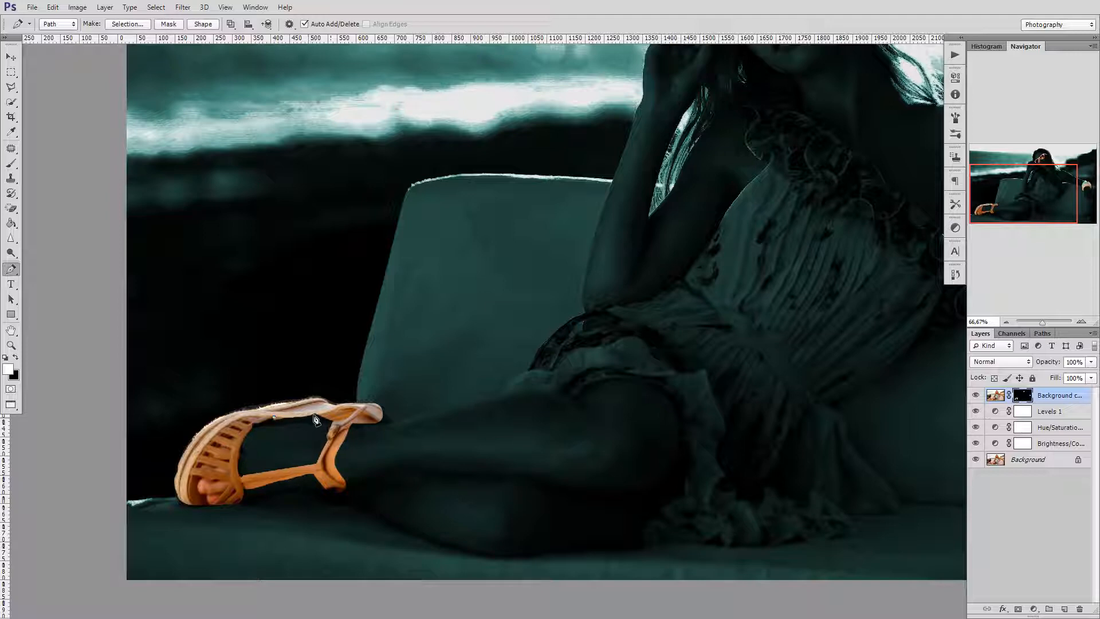
drag(315, 417, 319, 407)
drag(348, 408, 359, 413)
drag(322, 429, 267, 432)
click(273, 423)
key(ctrl+Return)
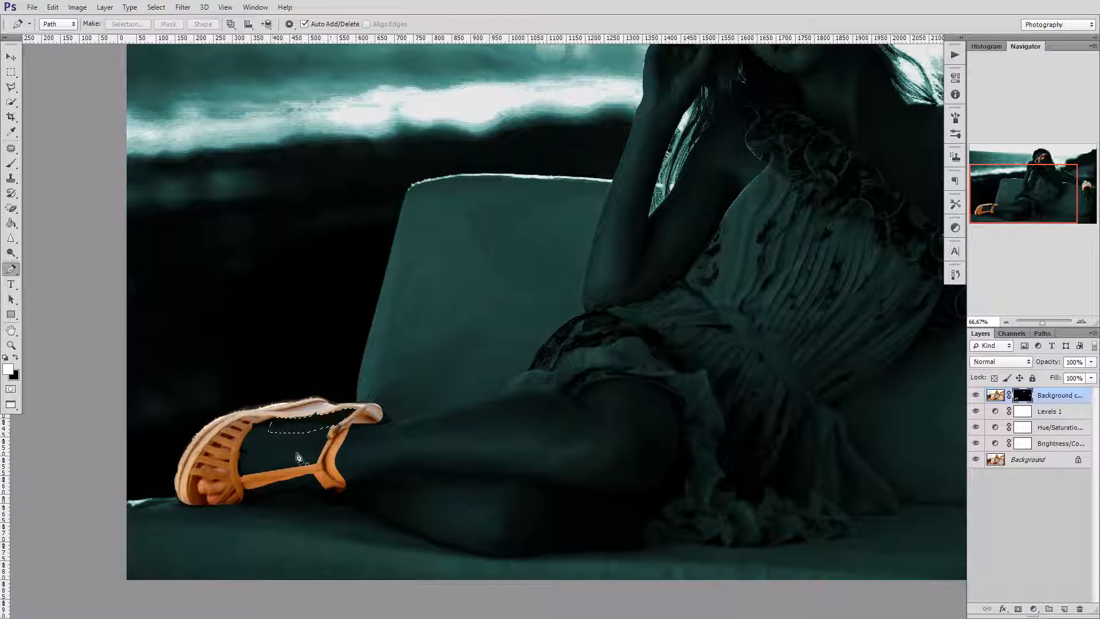
Outline the heel area behind the sandal's ankle strap with a Pen path and clear it from the mask.
click(345, 485)
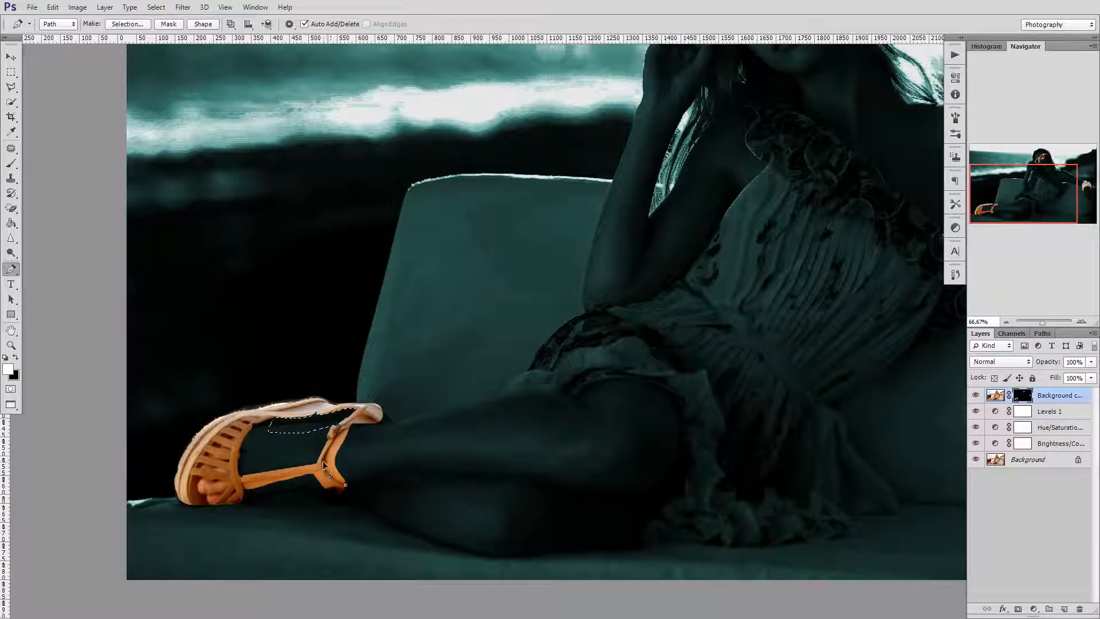
drag(327, 457, 324, 456)
drag(335, 437, 338, 435)
drag(346, 425, 348, 423)
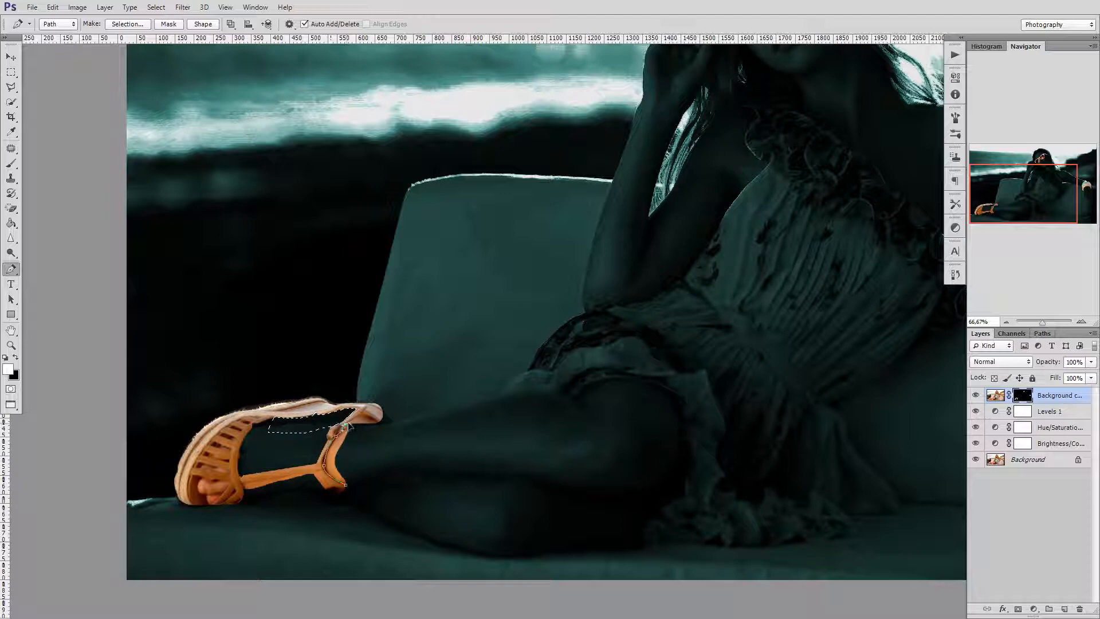
click(378, 424)
drag(380, 426, 393, 447)
click(348, 488)
key(ctrl+Return)
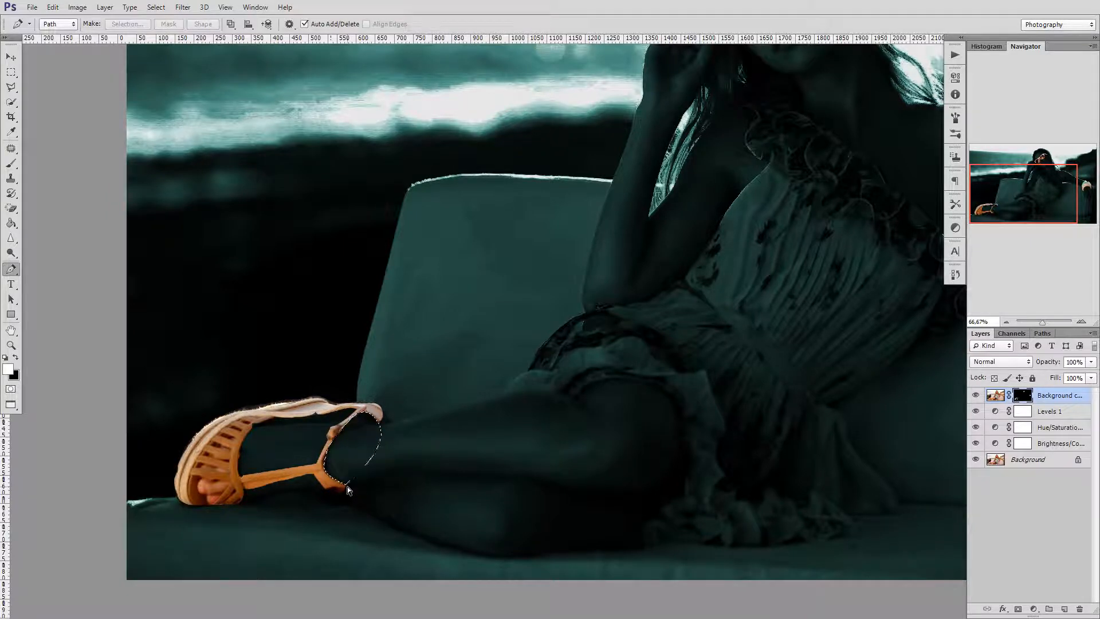
key(Delete)
key(ctrl+d)
Outline the area beneath the sandal's long side strap with a Pen path and hide it on the mask.
click(246, 499)
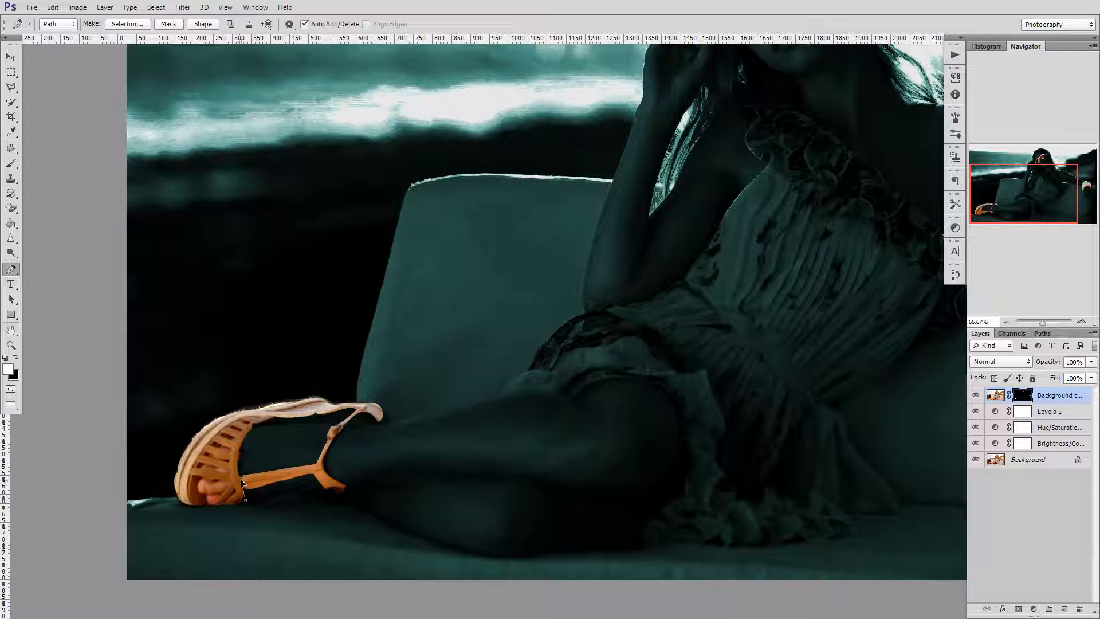
click(317, 471)
drag(342, 495, 350, 493)
click(247, 502)
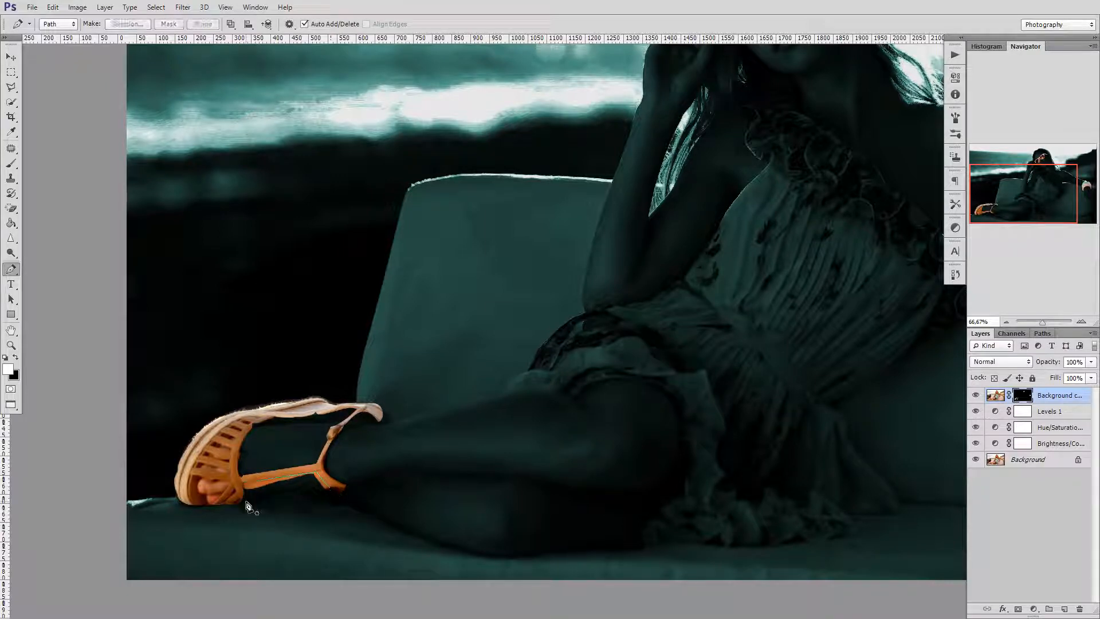
key(ctrl+Return)
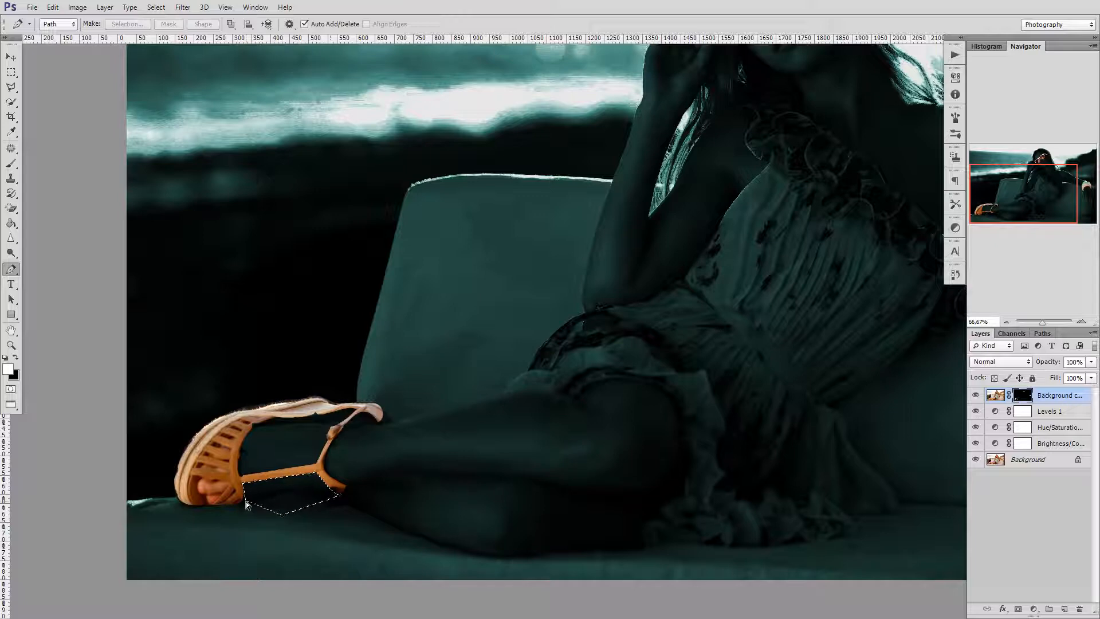
key(ctrl+d)
Outline the toes in the sandal's front opening with a Pen path and clear them from the mask.
click(196, 506)
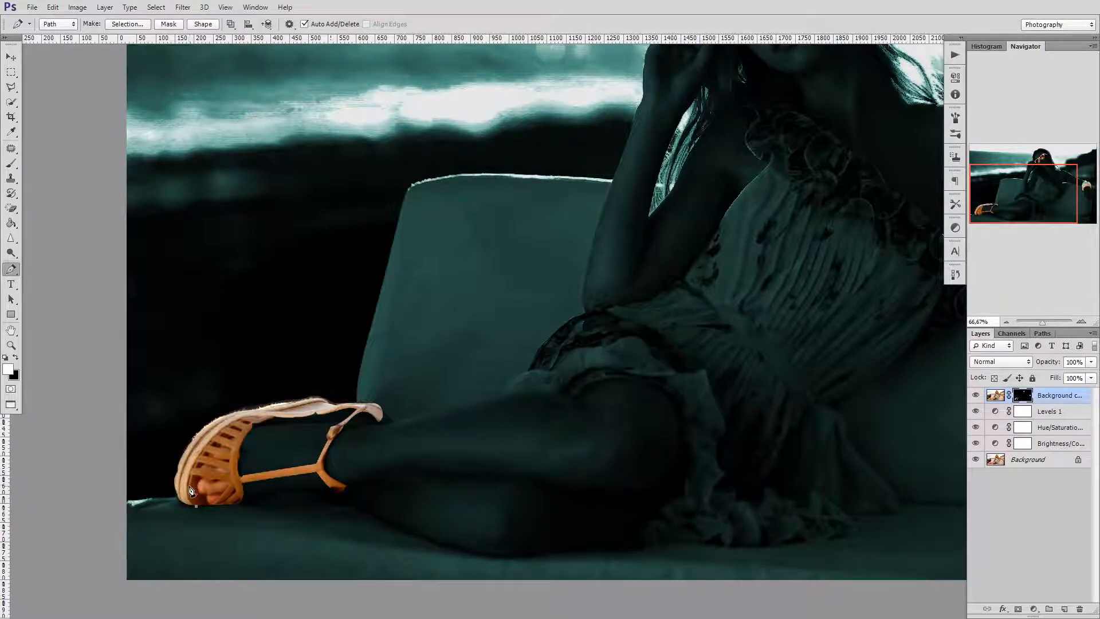
drag(188, 487, 191, 478)
key(ctrl+z)
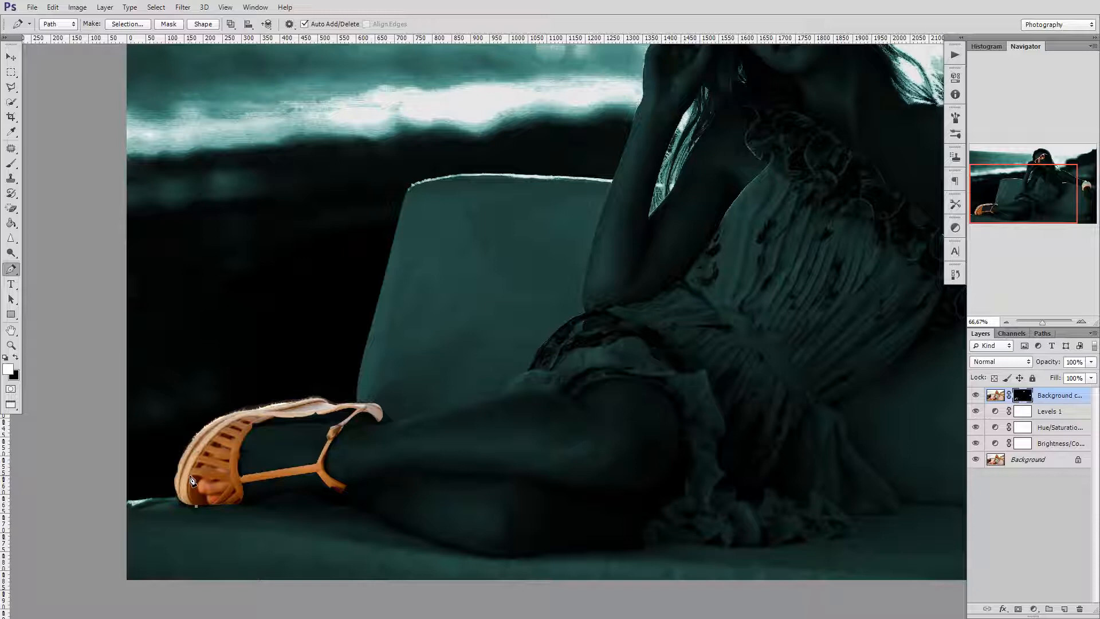
click(191, 475)
click(199, 456)
click(231, 481)
key(ctrl+z)
key(ctrl+alt+z)
drag(188, 486, 189, 480)
drag(189, 485, 192, 467)
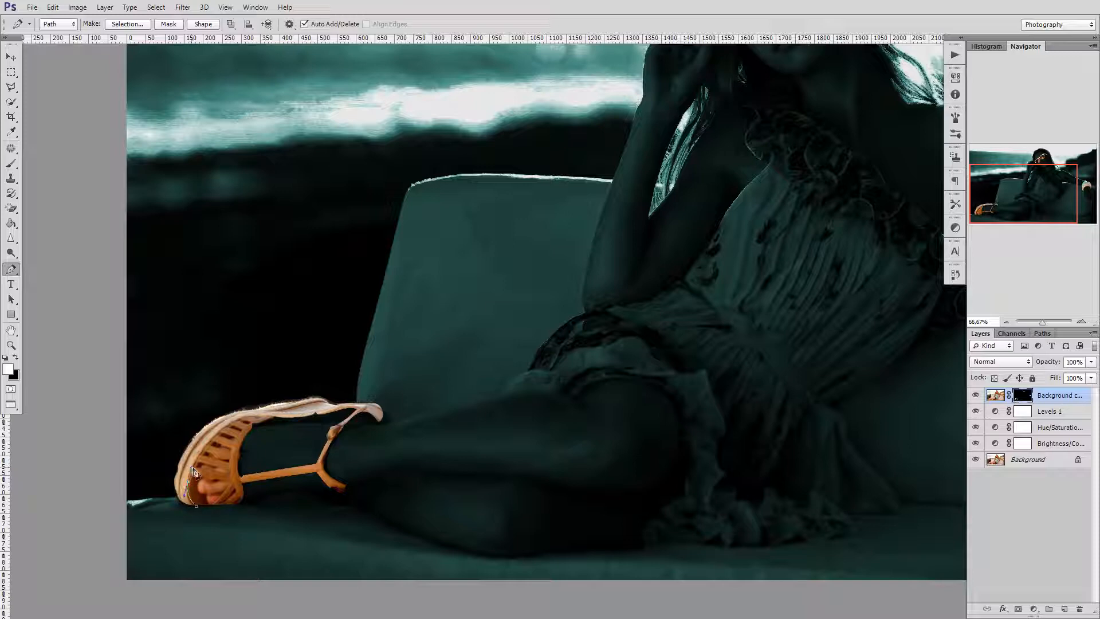
click(232, 486)
drag(232, 480, 201, 514)
click(196, 506)
key(Return)
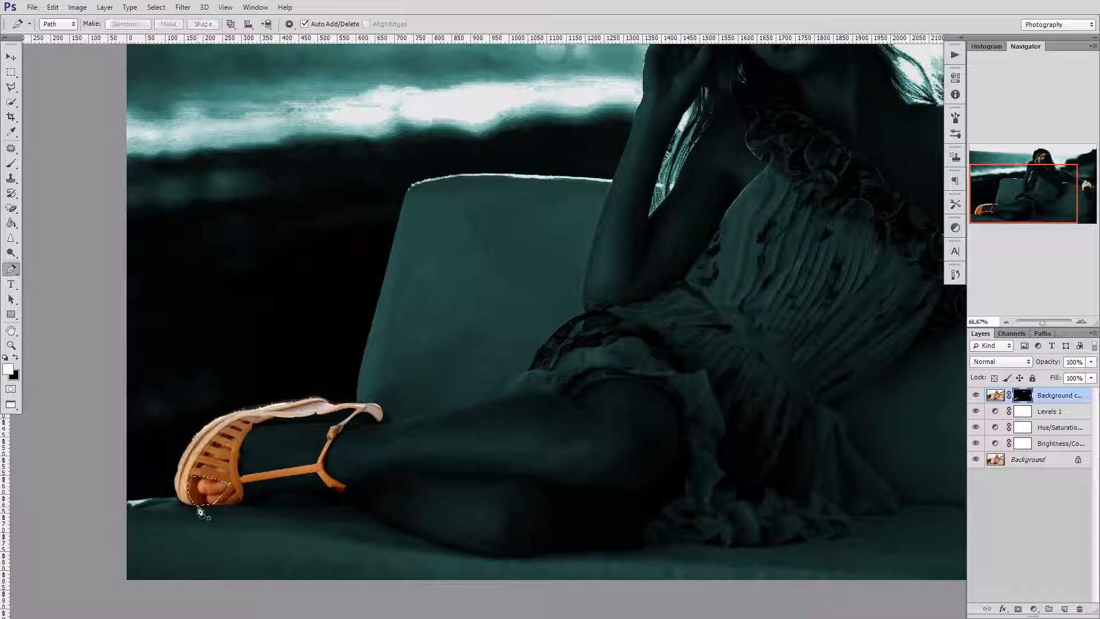
key(Delete)
key(ctrl+d)
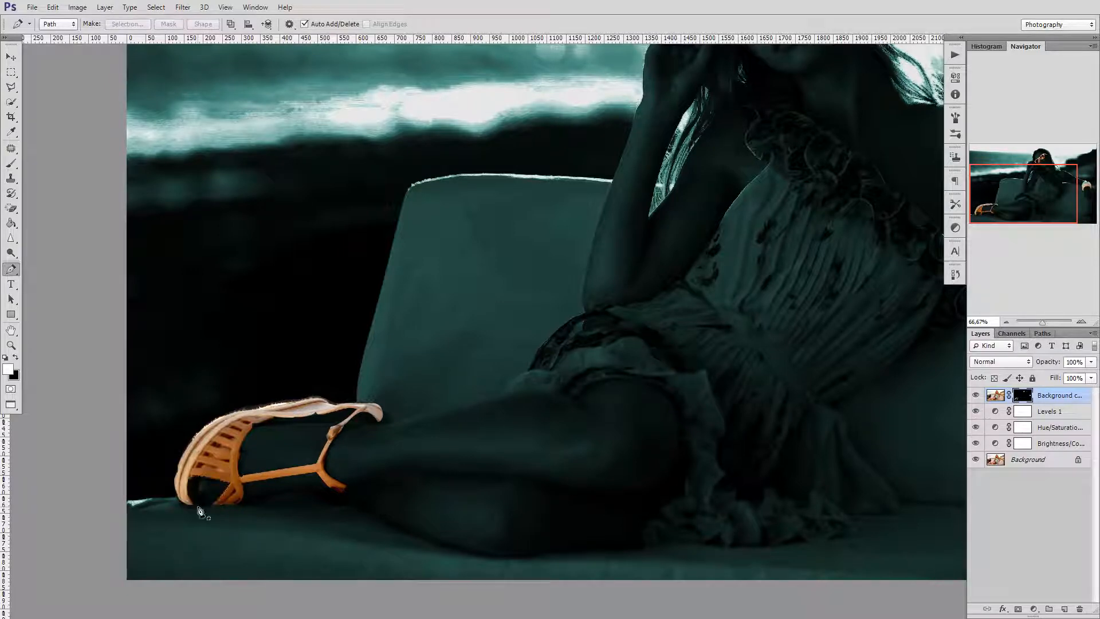
Select the lower gaps between the sandal's toe straps with the Polygonal Lasso and hide them on the mask.
key(l)
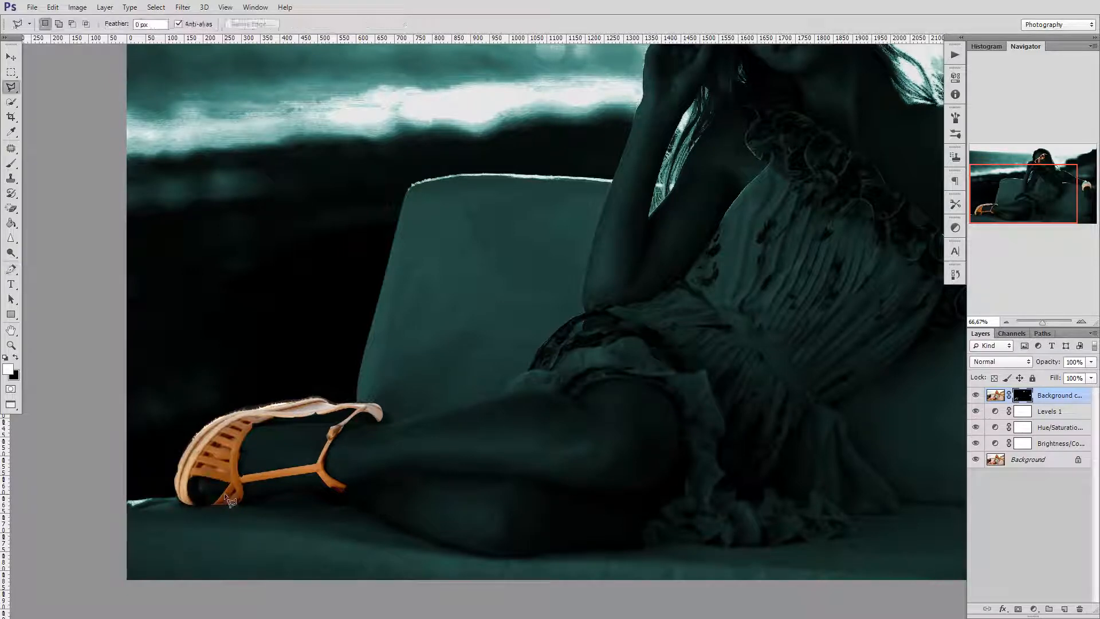
click(193, 464)
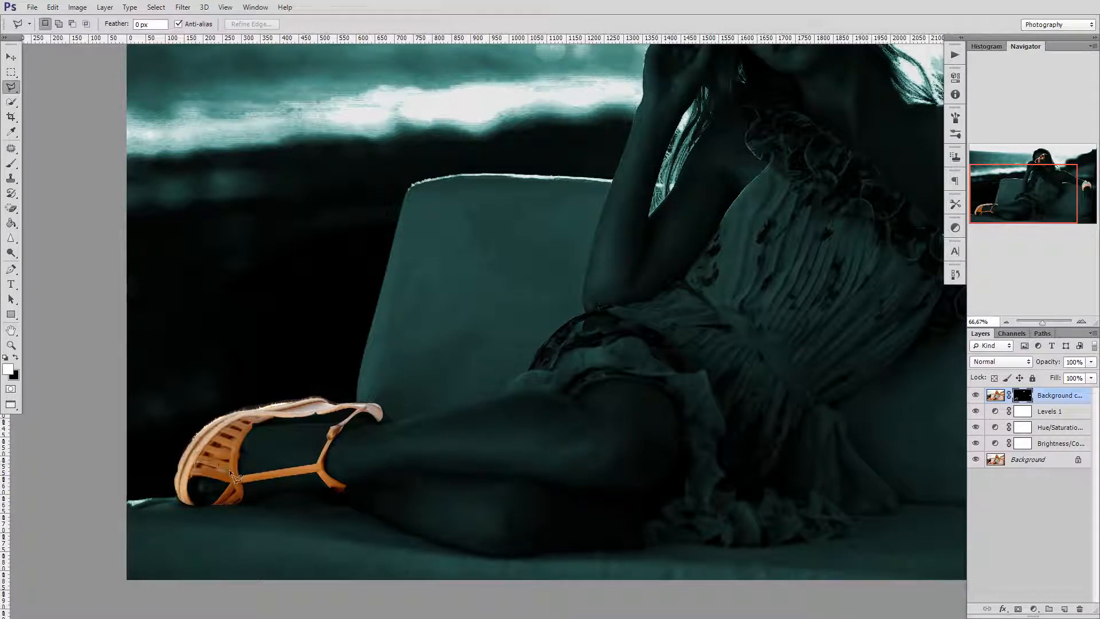
click(229, 473)
click(194, 465)
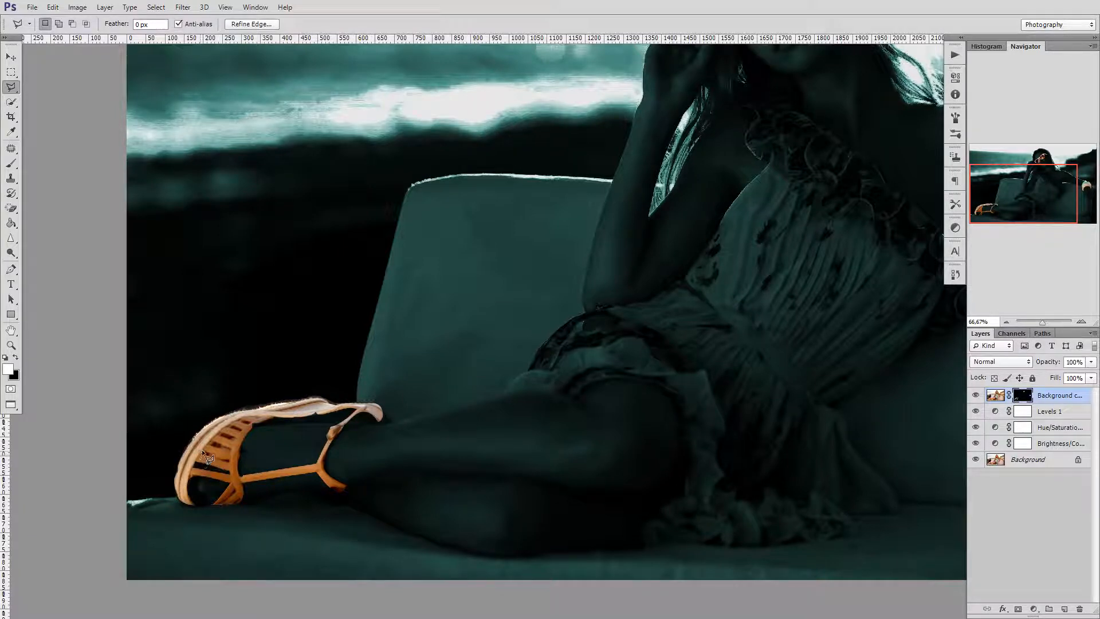
click(200, 451)
key(Escape)
click(210, 441)
click(229, 449)
click(212, 444)
key(ctrl+BackSpace)
key(ctrl+d)
Hide the remaining upper gaps between the sandal's toe straps on the mask using Polygonal Lasso selections.
click(219, 431)
click(219, 435)
key(ctrl+d)
click(231, 426)
click(229, 425)
click(231, 425)
click(238, 419)
key(ctrl+d)
scroll(365, 395, right, 4)
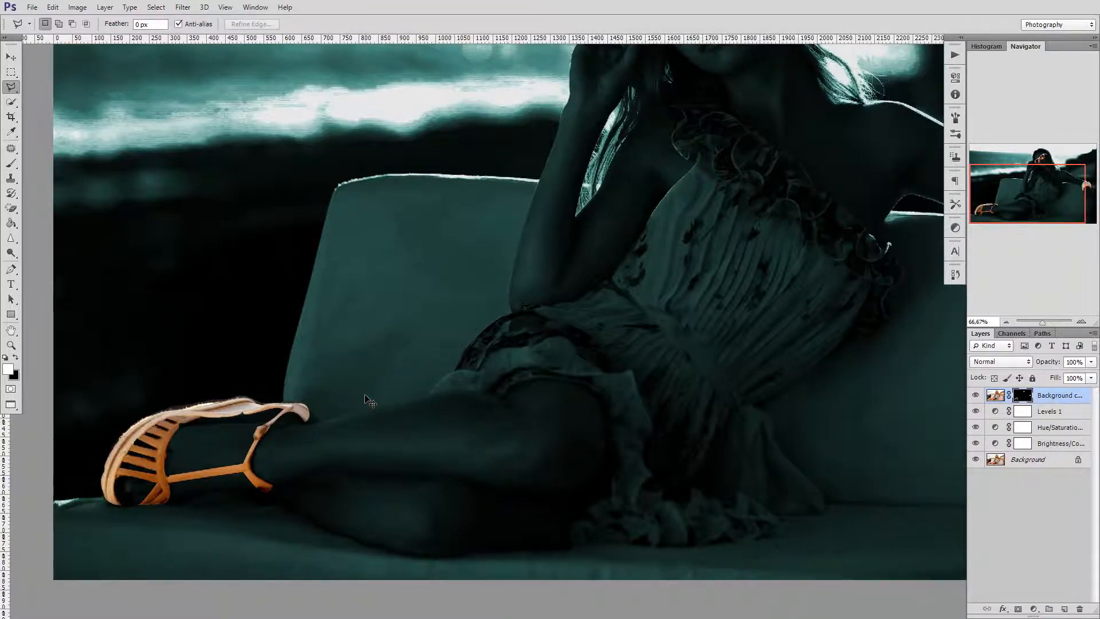
scroll(365, 399, down, 1)
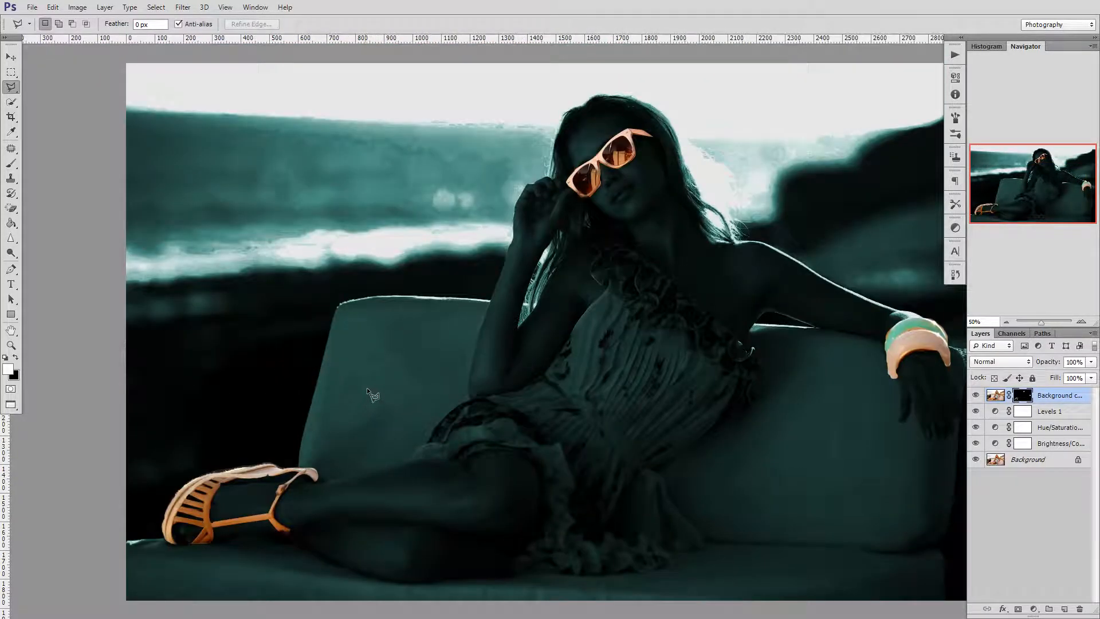
key(ctrl+i)
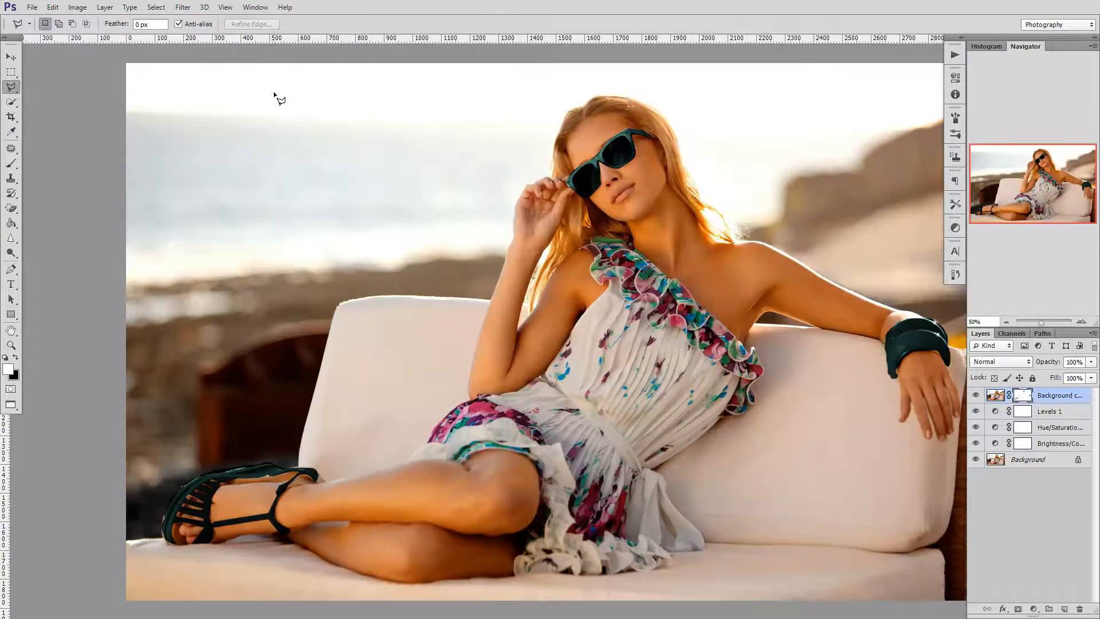
key(ctrl+i)
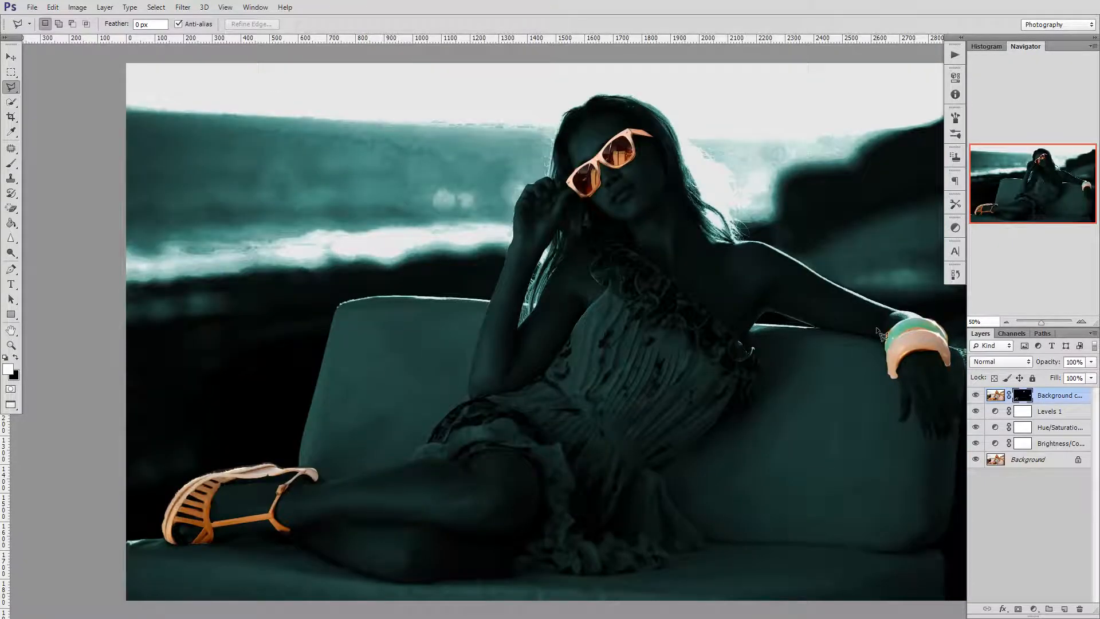
click(995, 396)
key(ctrl+i)
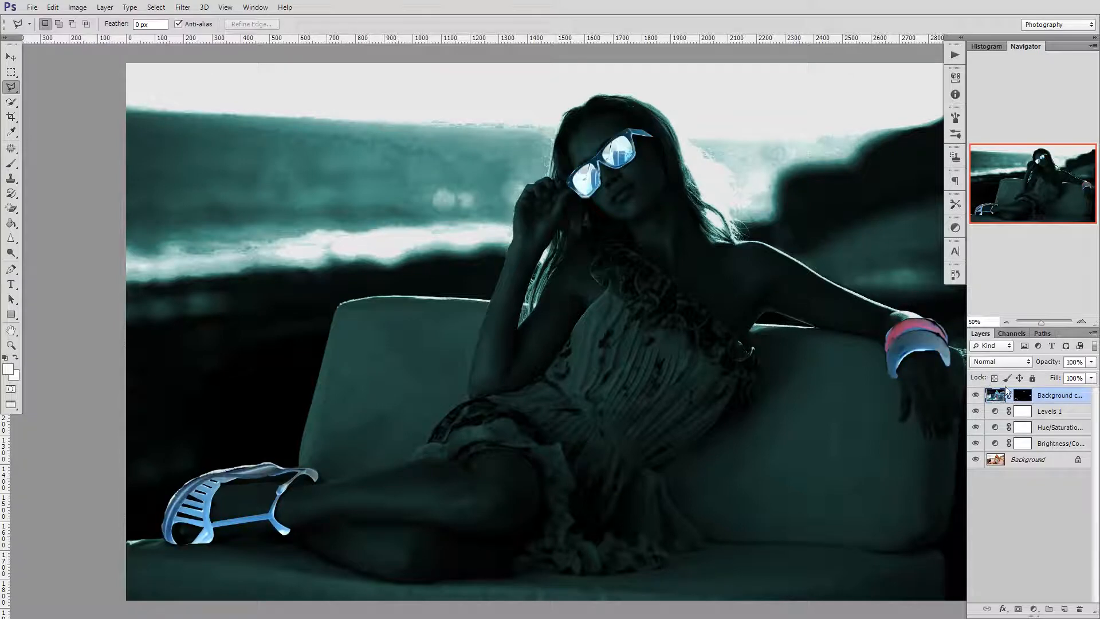
key(ctrl+i)
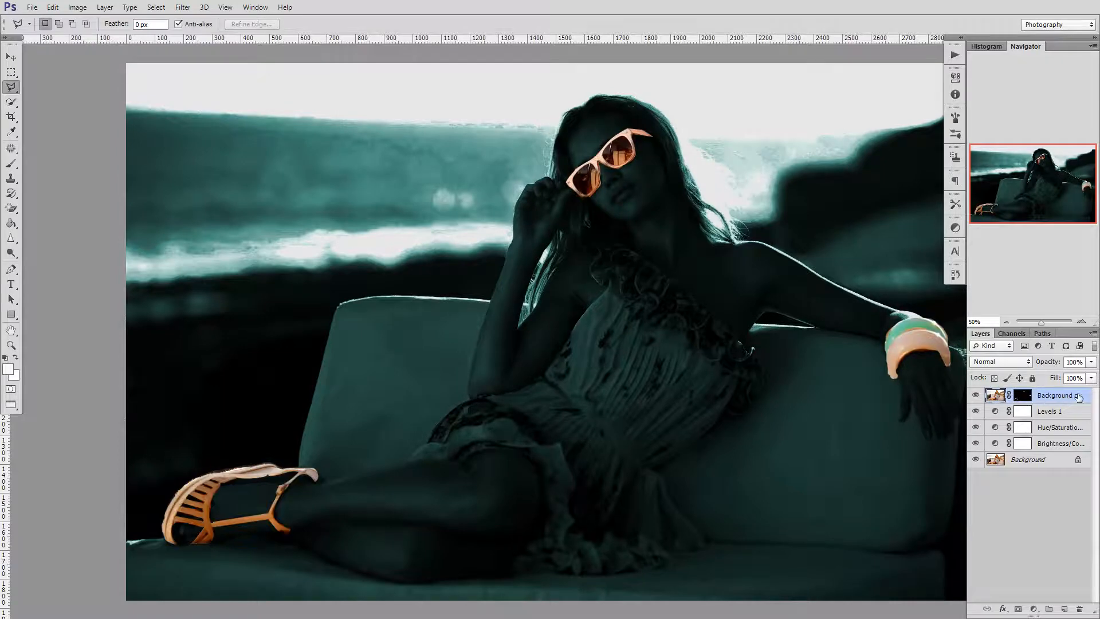
Convert the masked Background copy layer to a smart object.
right_click(1078, 396)
click(981, 221)
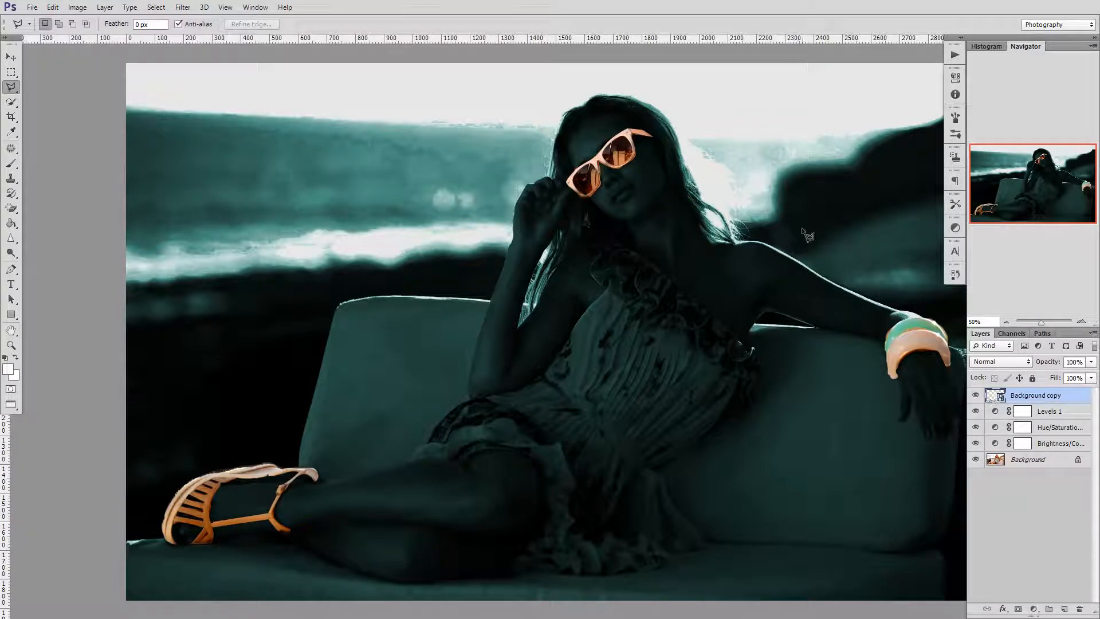
click(78, 8)
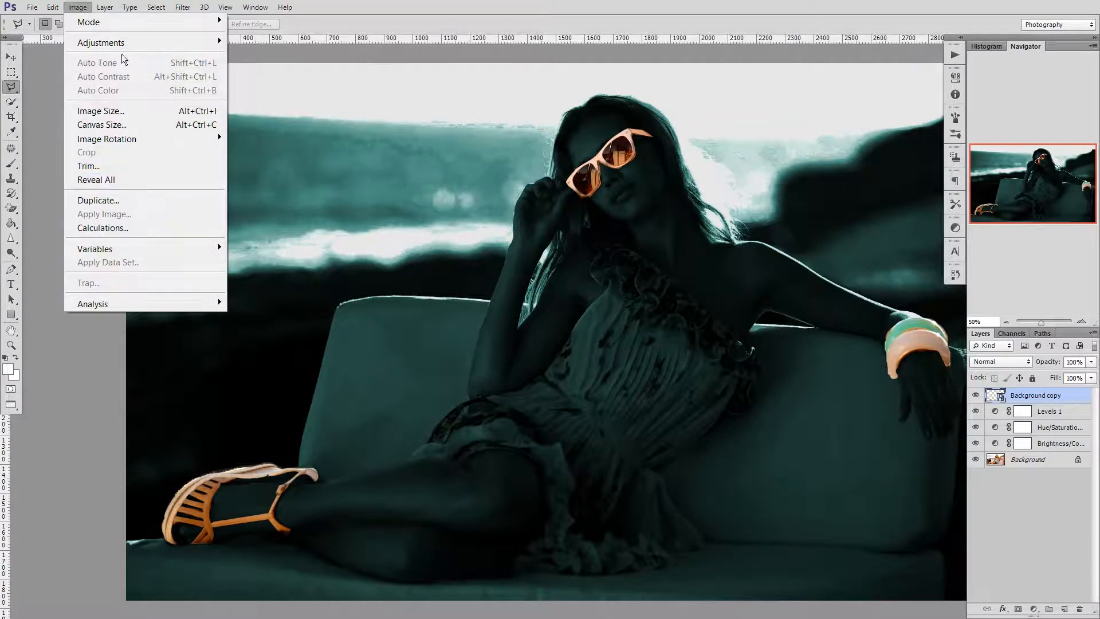
mouse_move(123, 43)
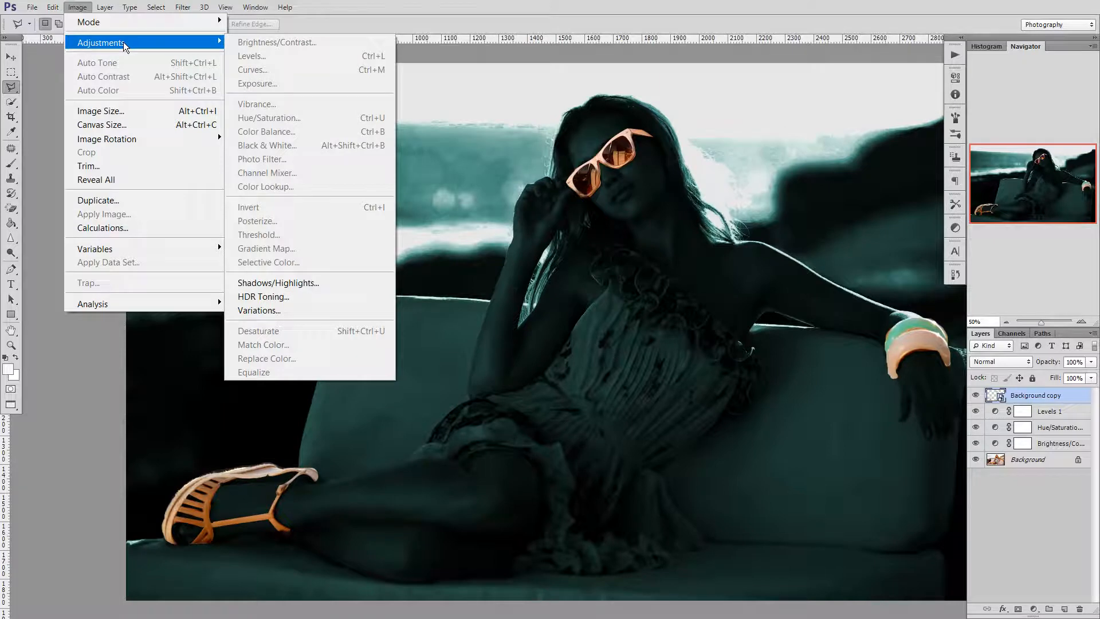
mouse_move(256, 8)
click(331, 8)
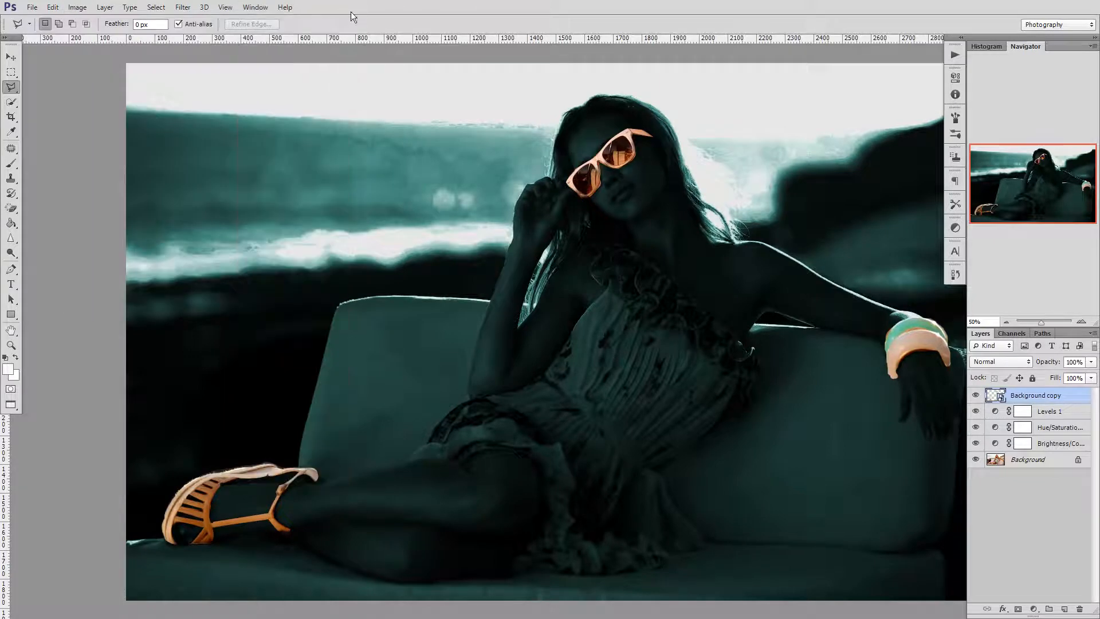
Undo the smart object conversion and invert the colours of the masked Background copy layer.
key(ctrl+z)
key(ctrl+i)
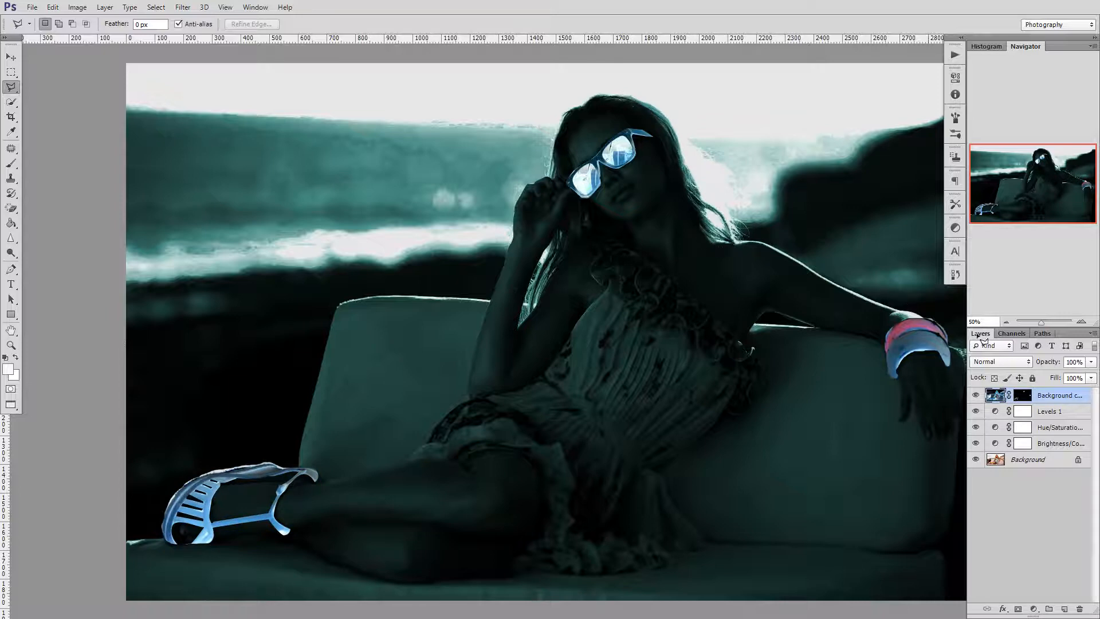
right_click(1075, 403)
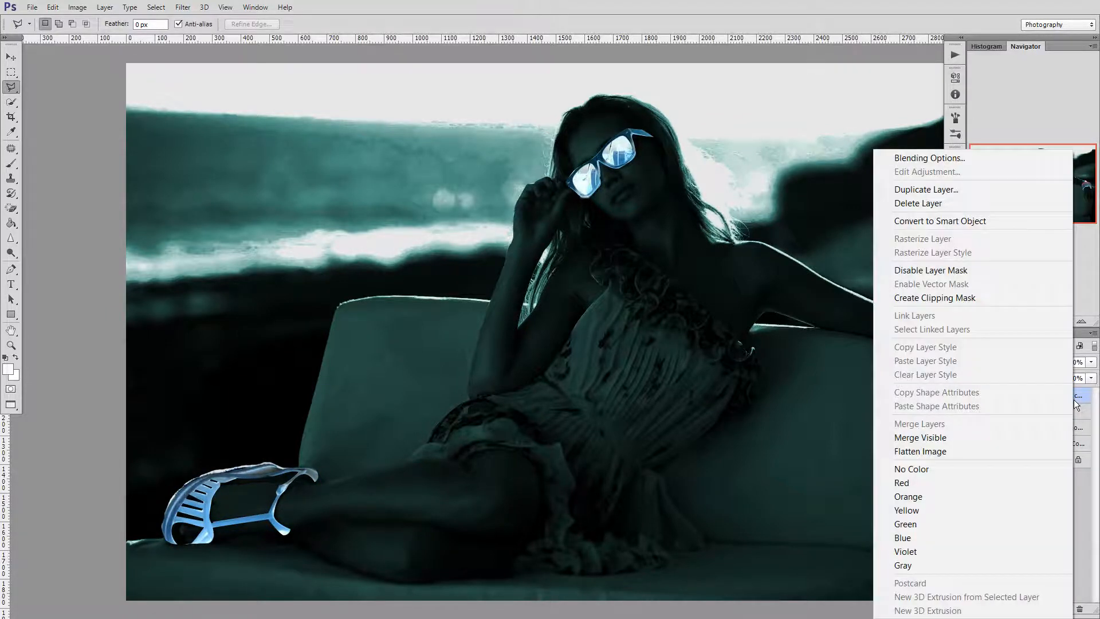
click(967, 221)
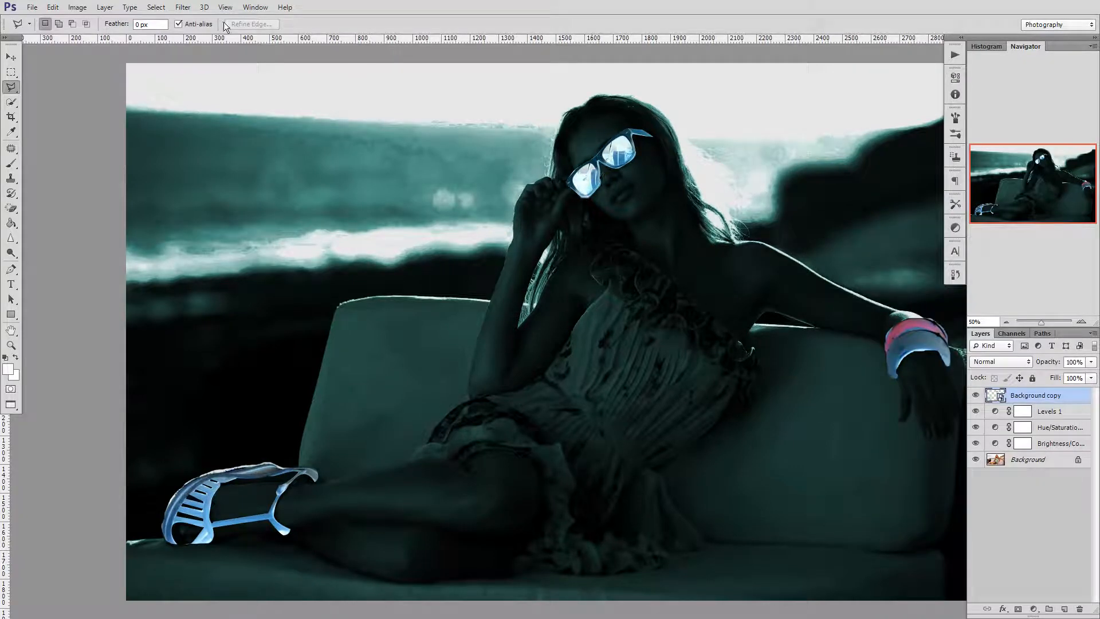
click(77, 7)
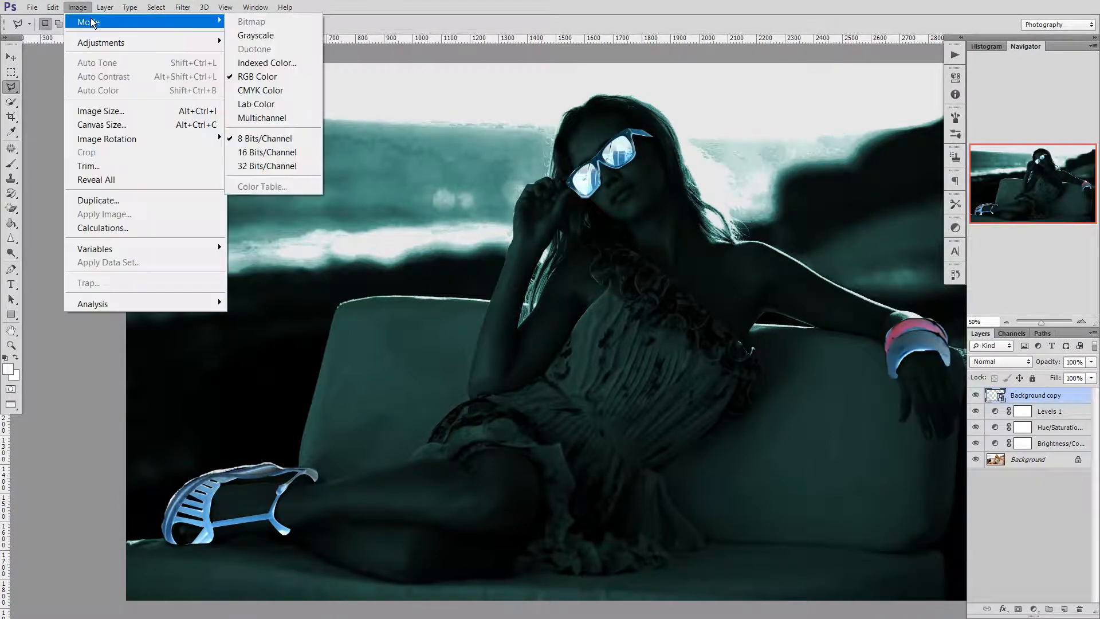
mouse_move(108, 42)
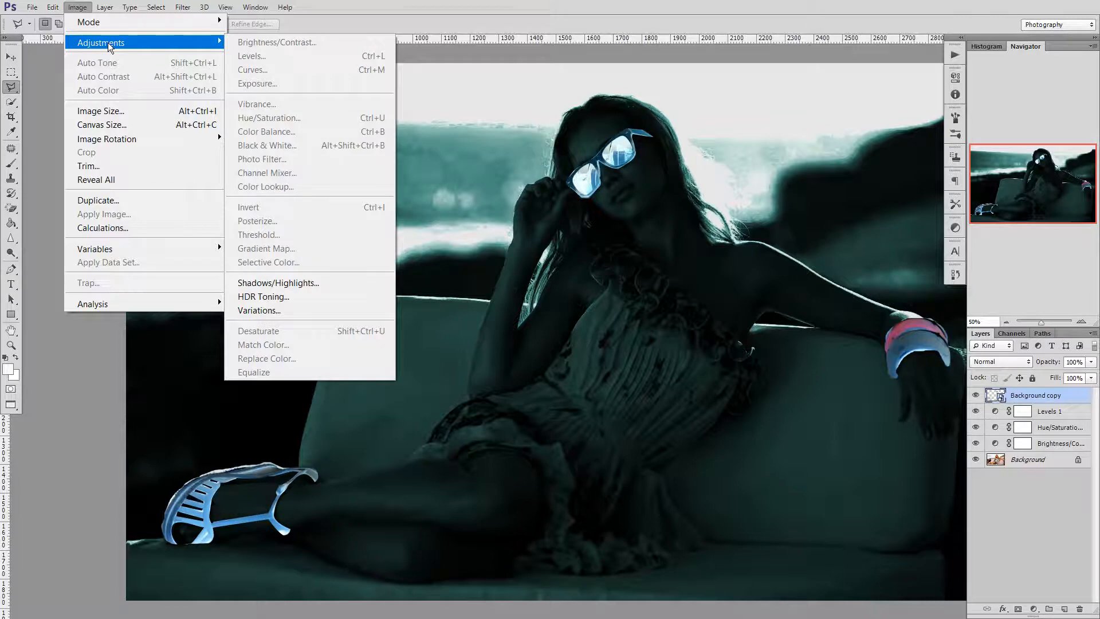
click(343, 4)
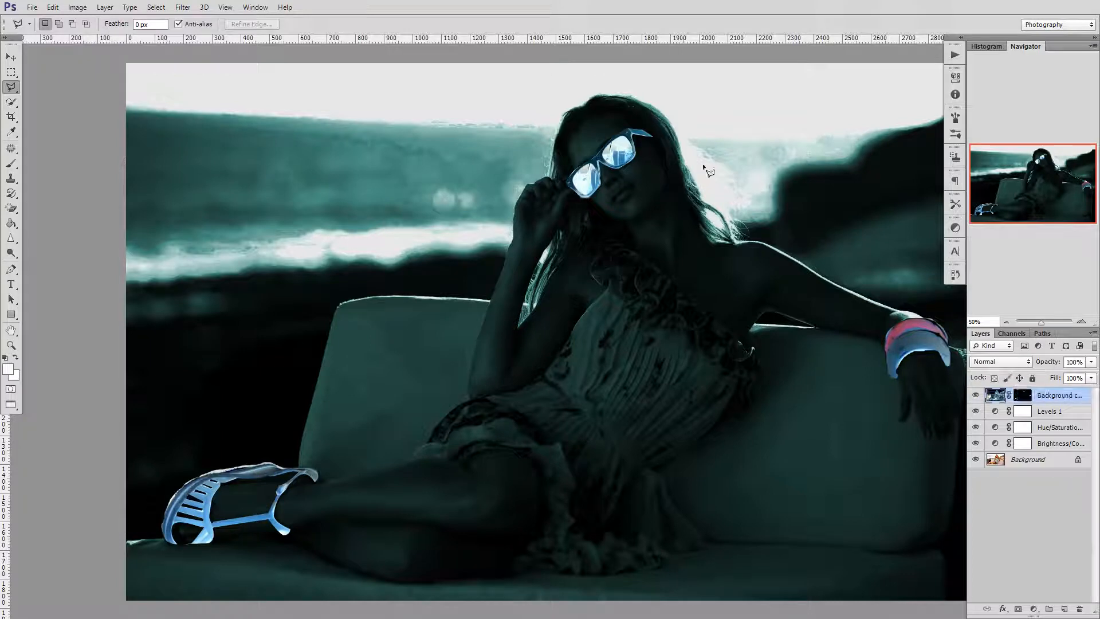
Colorize the Background copy layer with Hue/Saturation, setting hue 178 and lightness +26 and raising the saturation for a bright cyan.
click(69, 7)
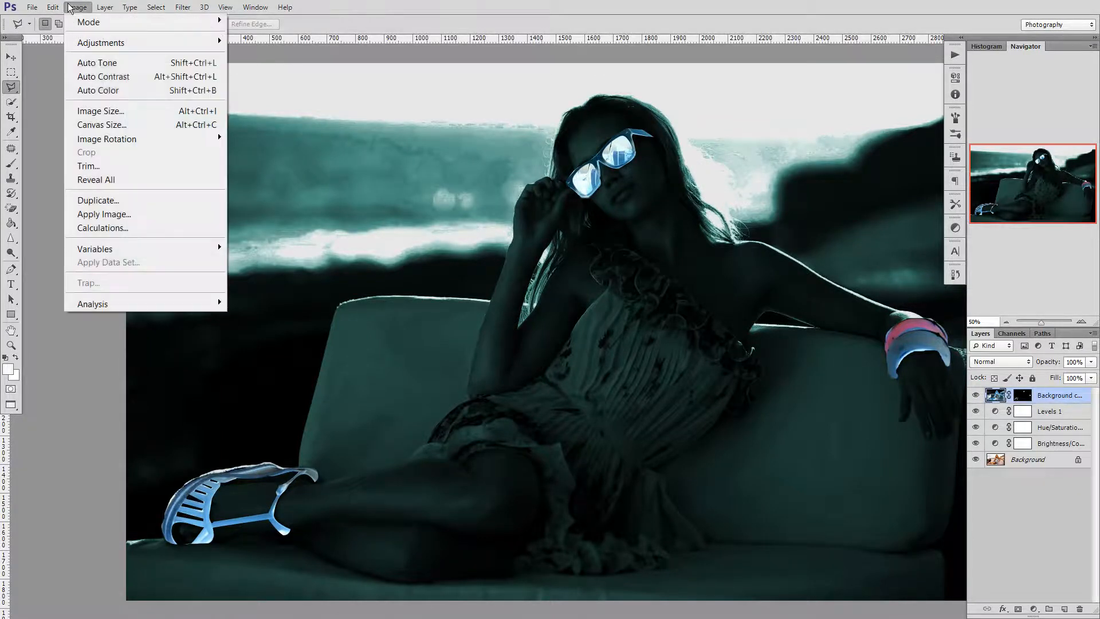
mouse_move(165, 42)
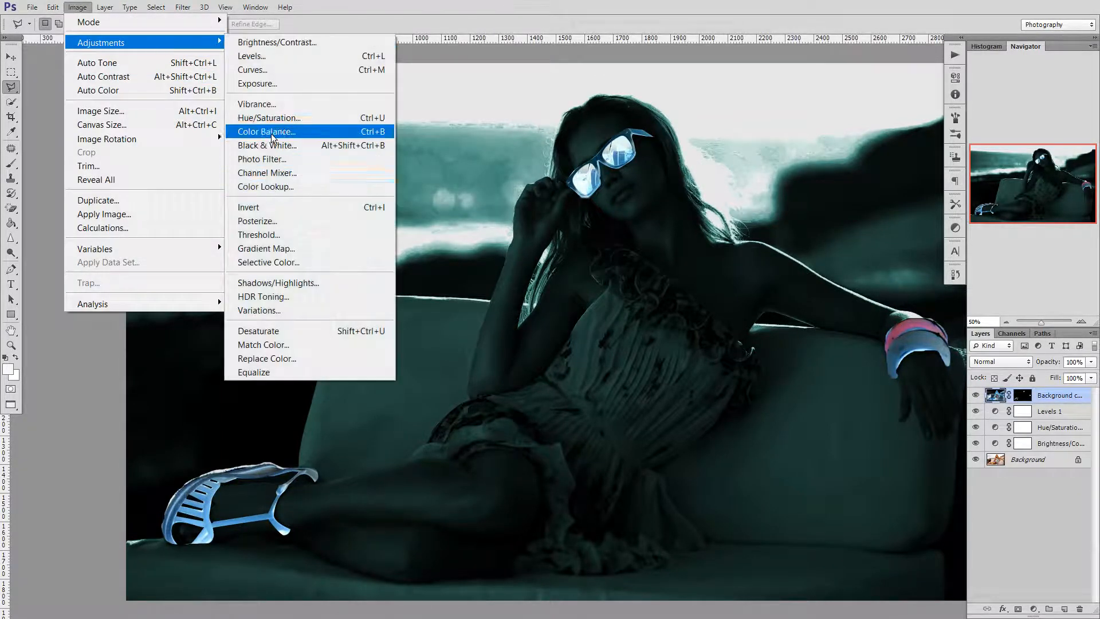
click(270, 119)
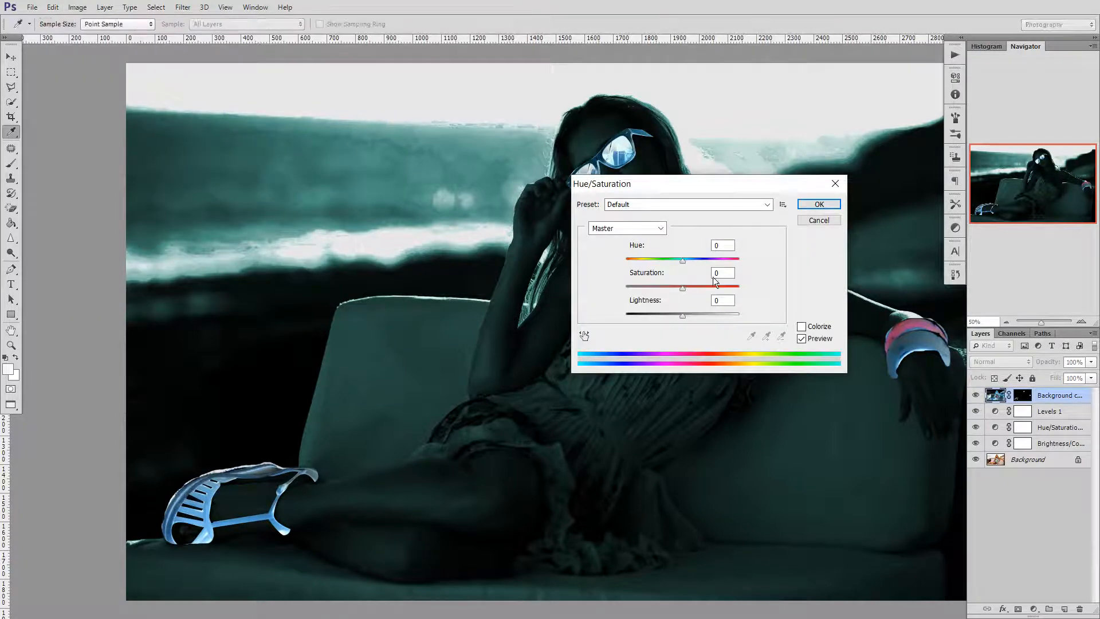
drag(743, 187, 737, 362)
click(795, 504)
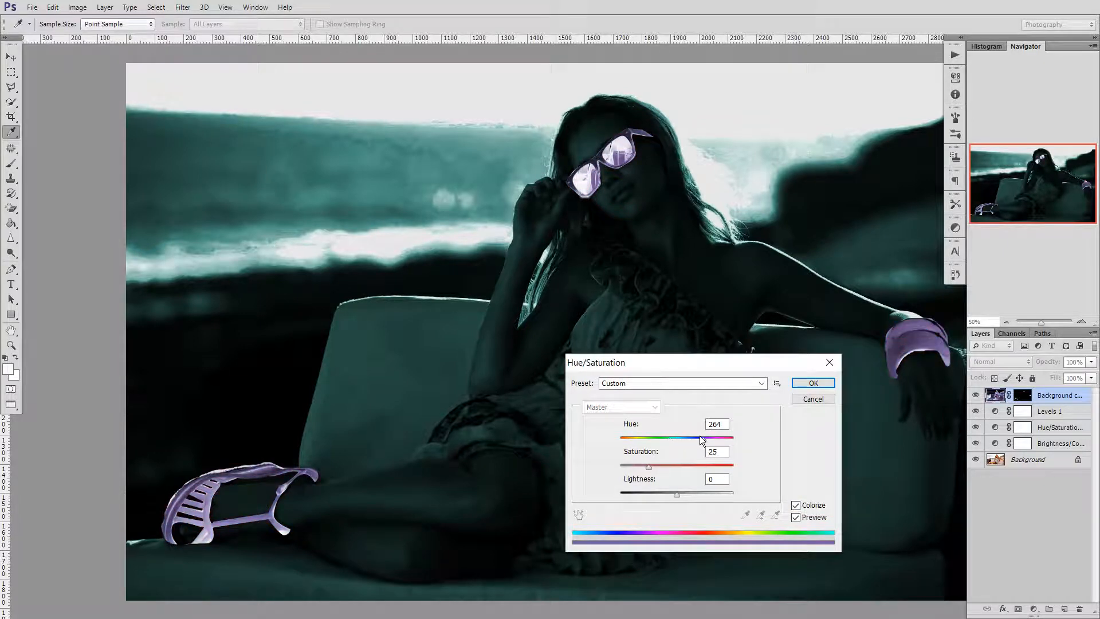
mouse_move(699, 437)
mouse_down()
mouse_move(673, 439)
mouse_move(681, 440)
mouse_up()
mouse_move(678, 440)
mouse_down()
mouse_move(668, 466)
mouse_move(676, 439)
mouse_up()
mouse_move(679, 496)
mouse_down()
mouse_move(707, 491)
mouse_move(692, 493)
mouse_up()
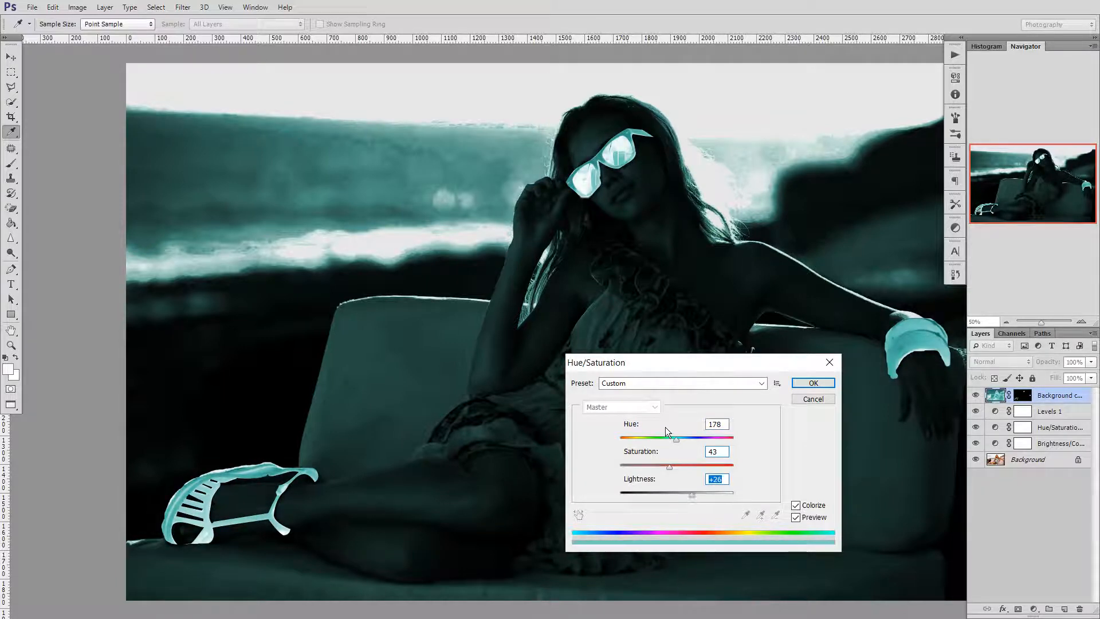
drag(670, 465, 679, 469)
click(805, 382)
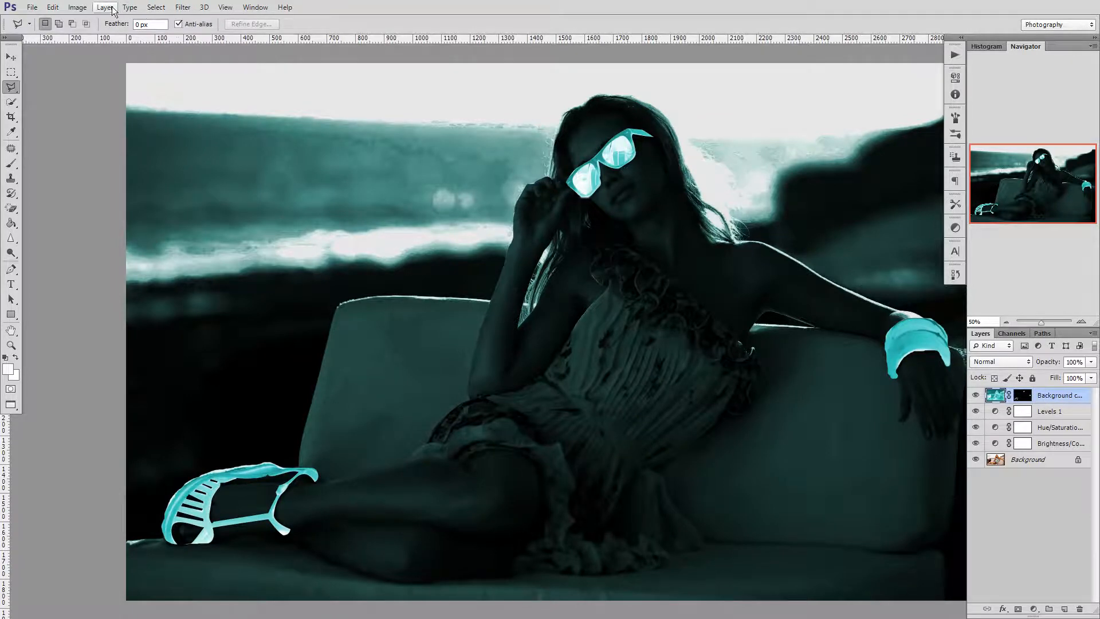
click(77, 7)
mouse_move(97, 43)
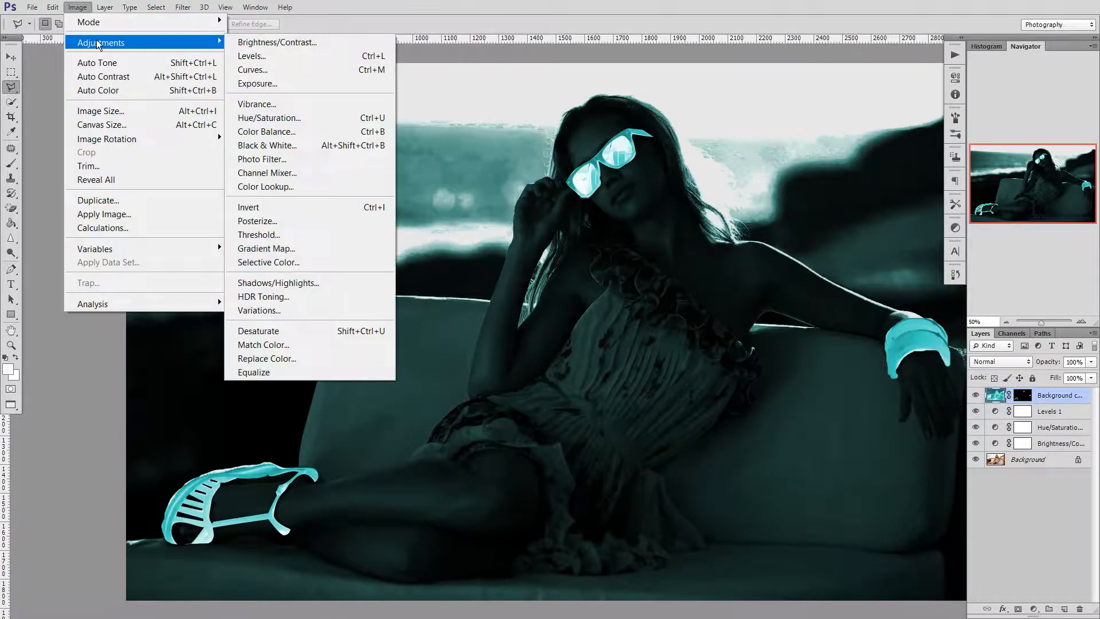
click(245, 45)
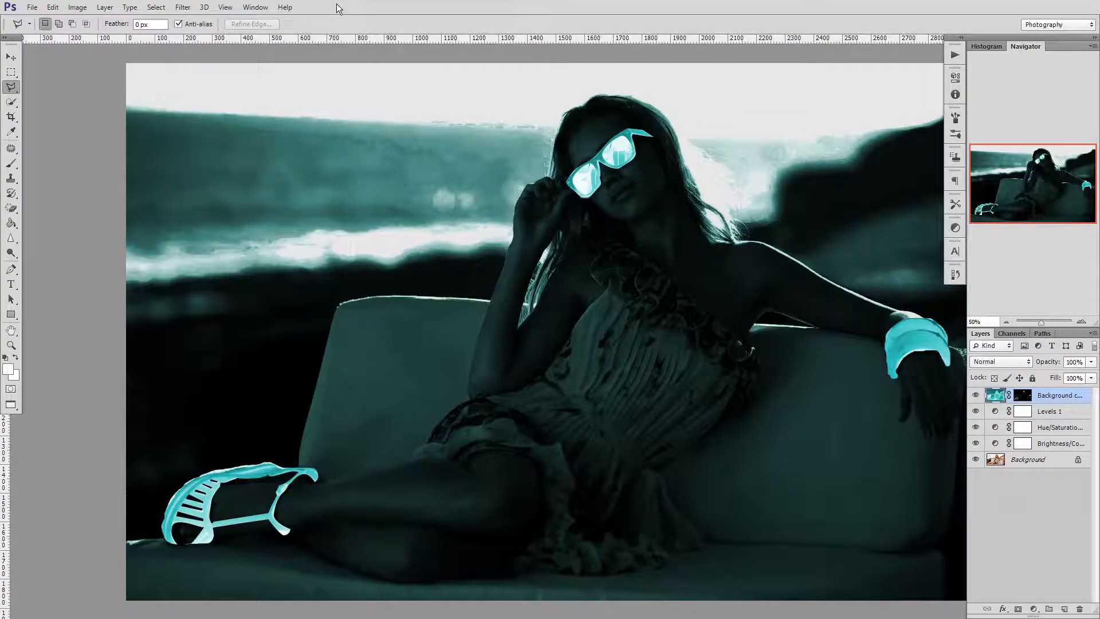
Convert the masked, cyan-tinted Background copy layer to a smart object and duplicate it.
right_click(1067, 394)
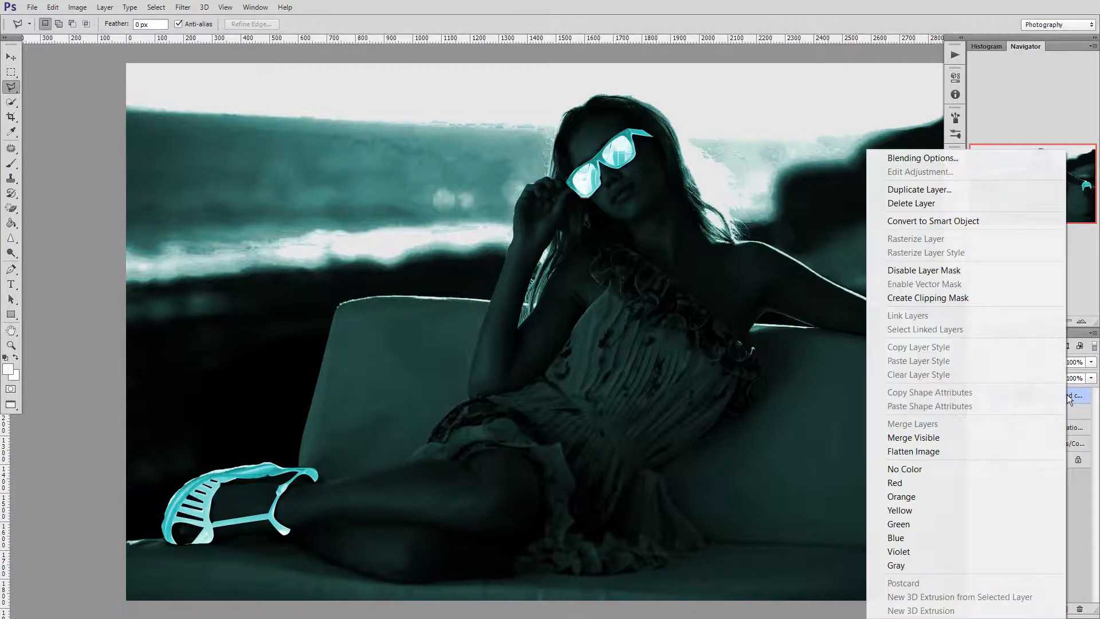
click(982, 217)
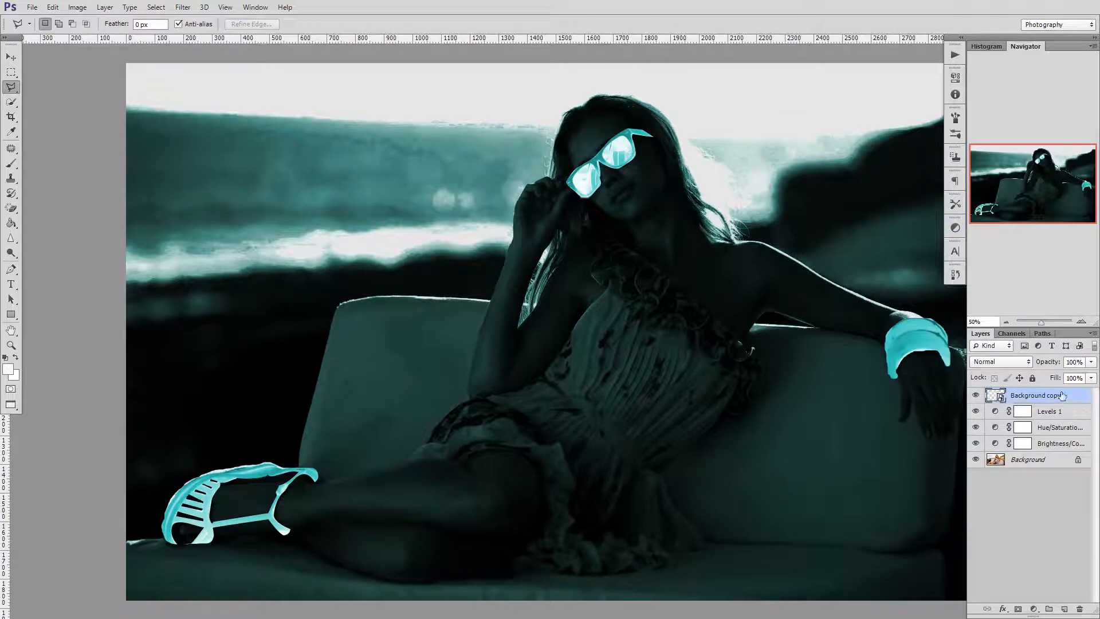
key(ctrl+j)
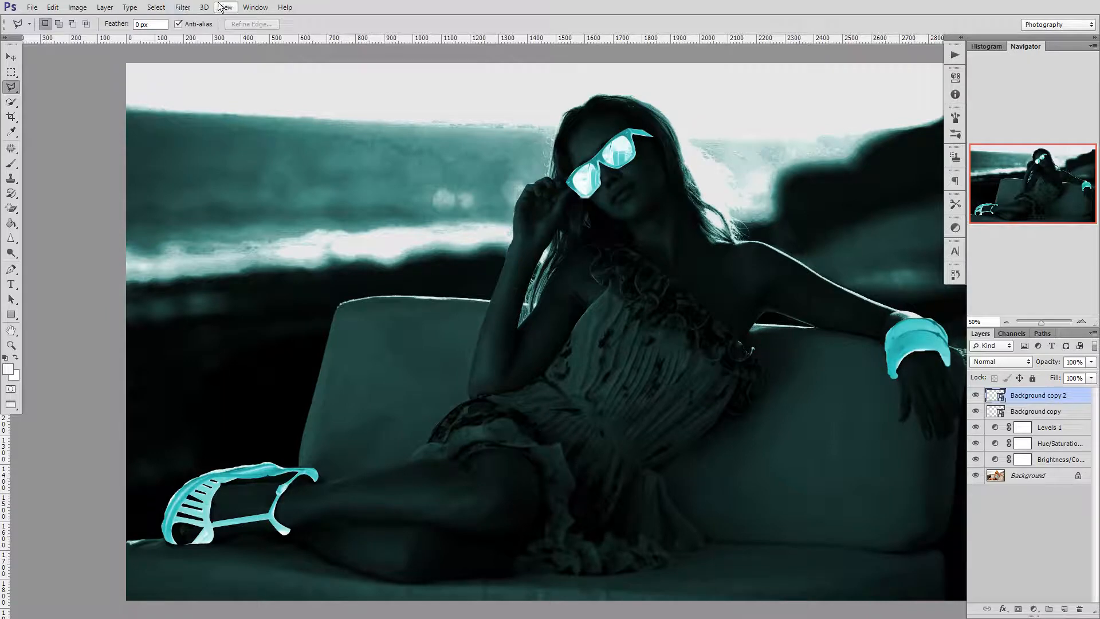
Apply a Gaussian Blur with a radius of 16 pixels to the duplicated smart object.
click(183, 7)
mouse_move(206, 187)
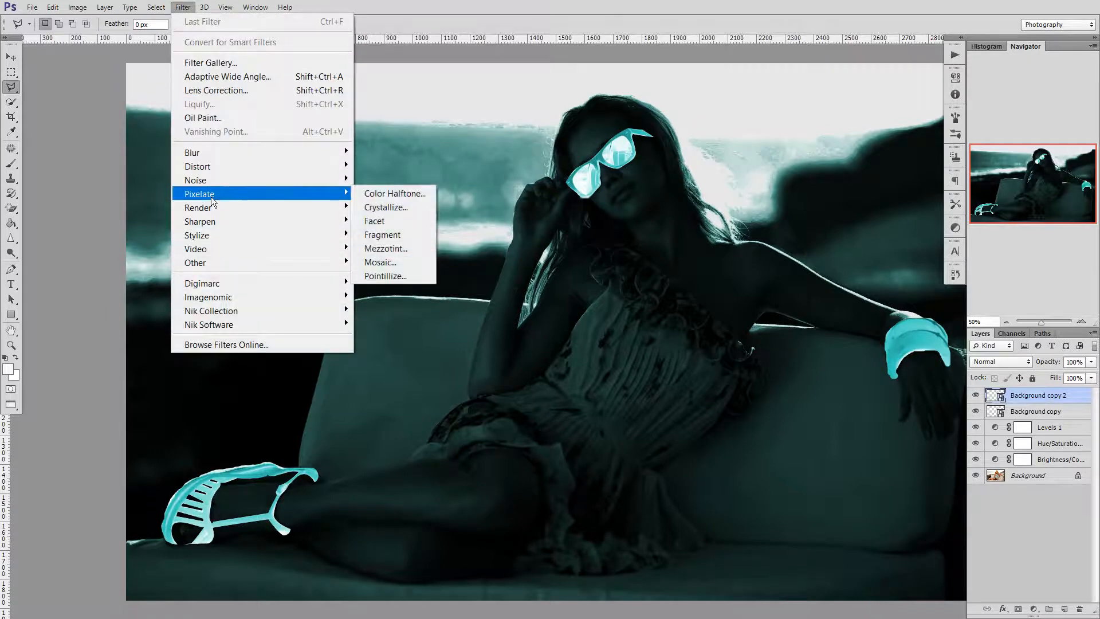
mouse_move(216, 163)
mouse_move(282, 151)
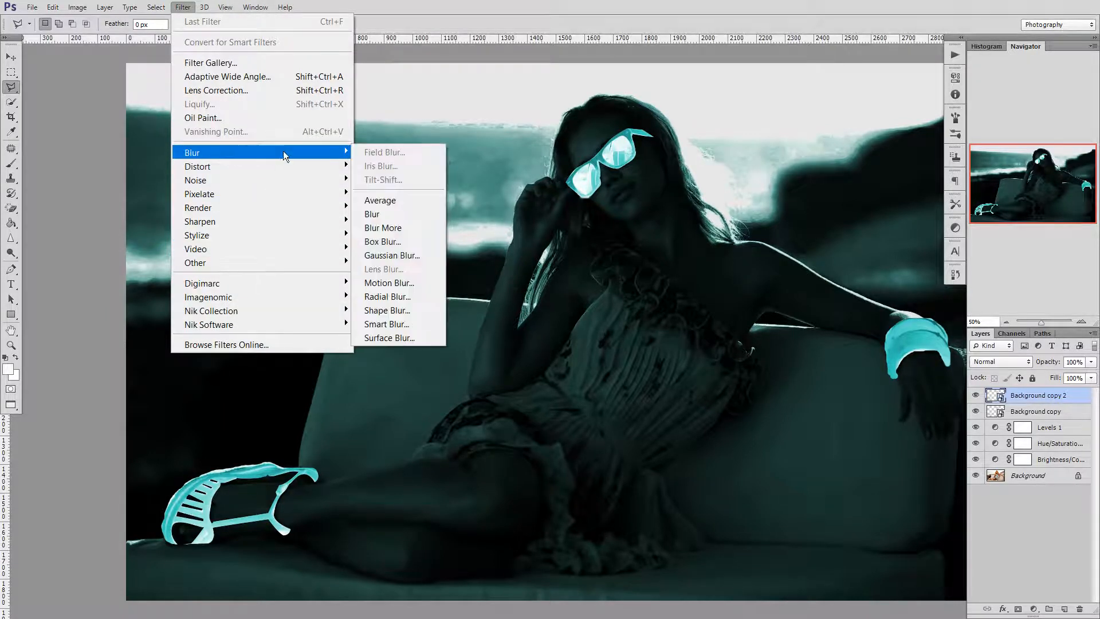
click(373, 255)
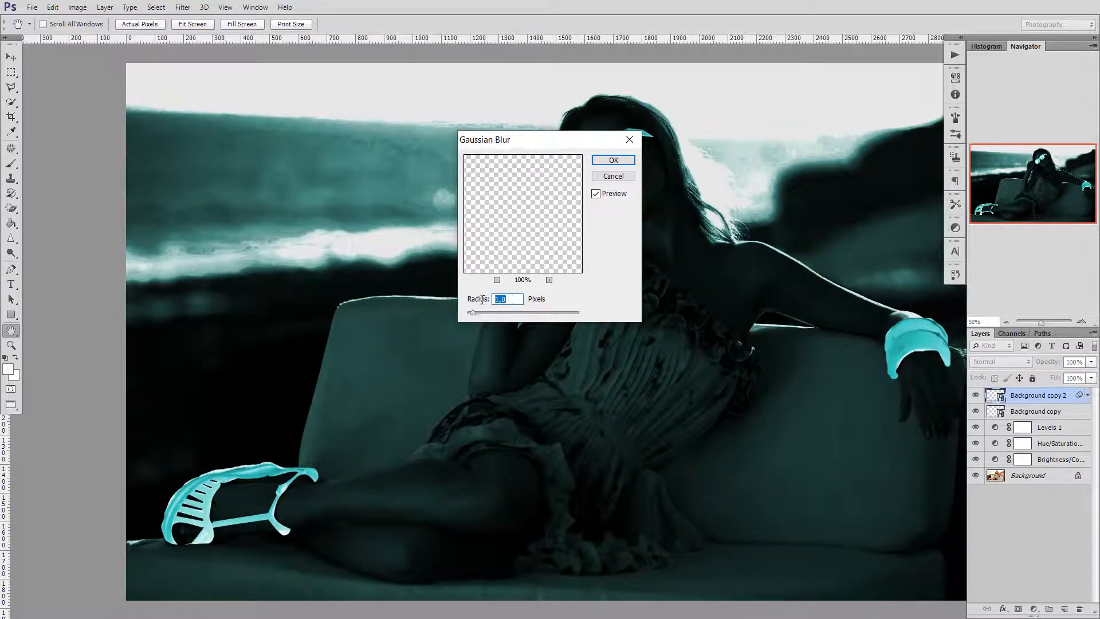
text(16)
key(Return)
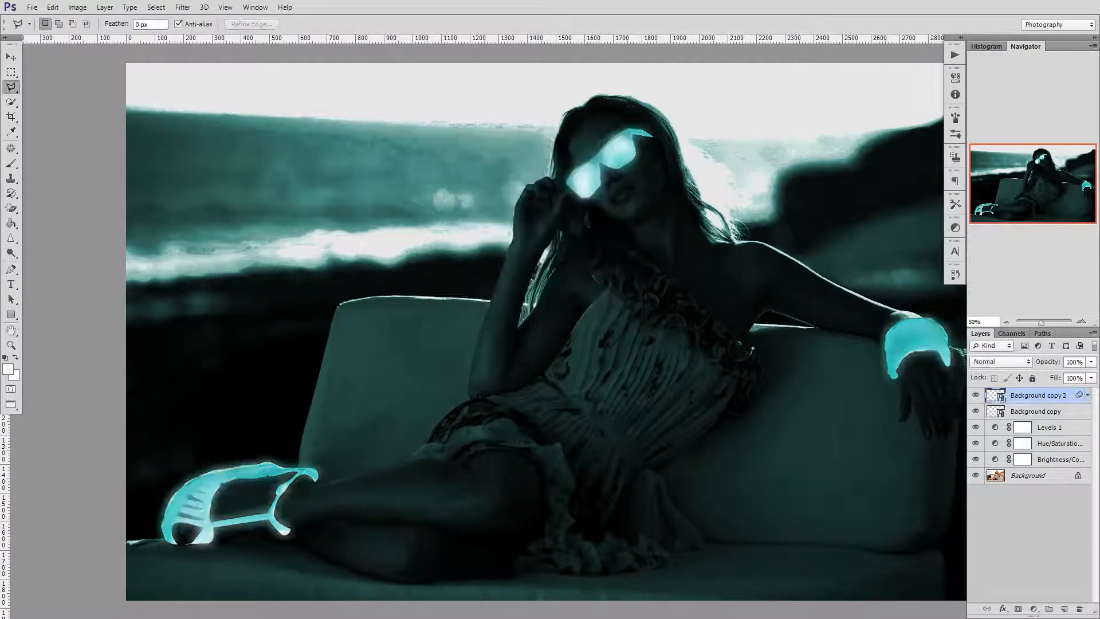
Group the two Background copy smart objects and name the group effect.
click(974, 396)
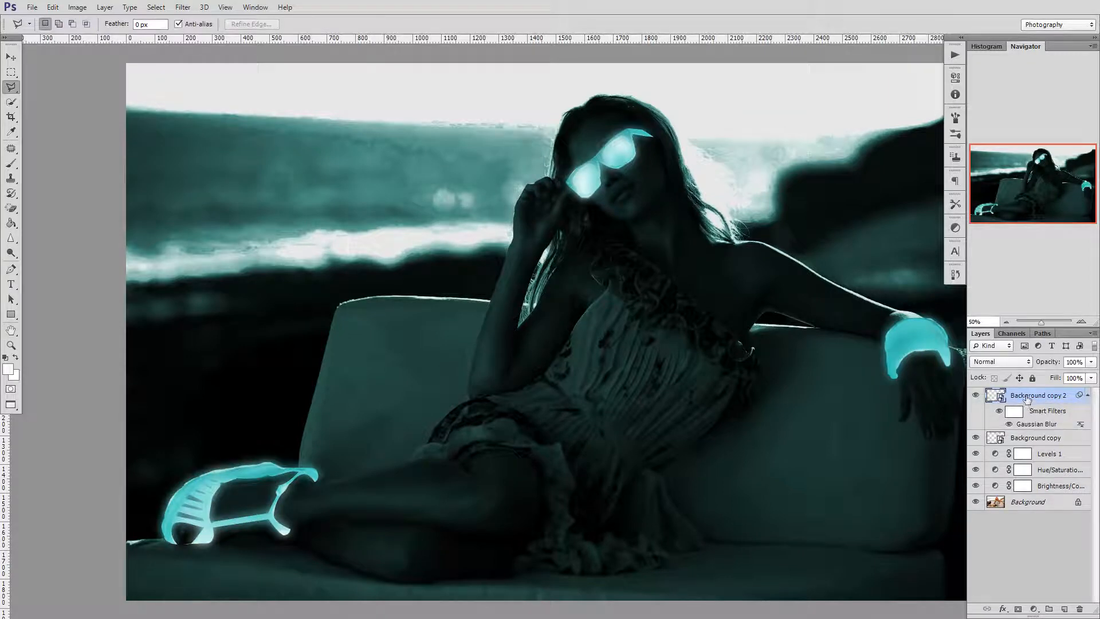
shift+click(1026, 437)
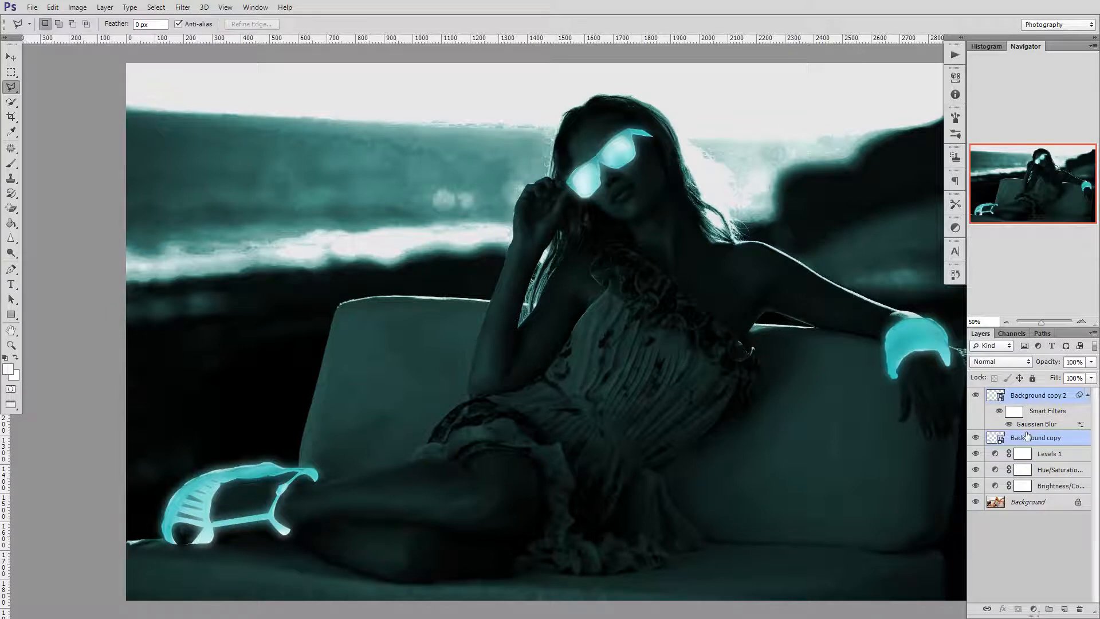
key(ctrl+g)
double_click(1024, 395)
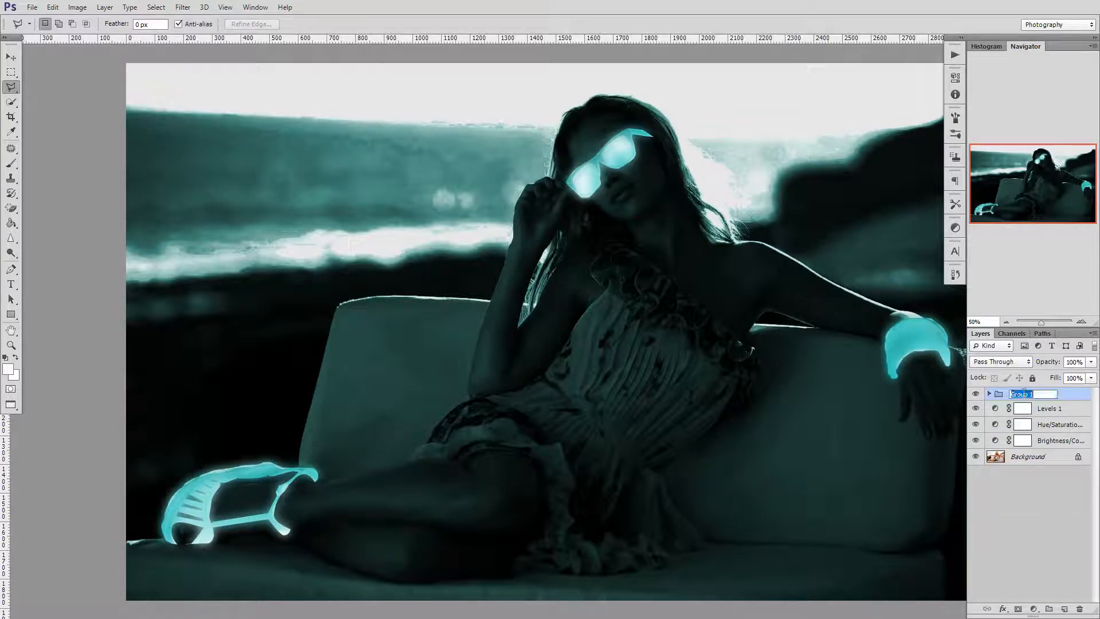
text(effect)
key(Return)
Group the Levels, Hue/Saturation and Brightness/Contrast adjustment layers together.
click(1023, 410)
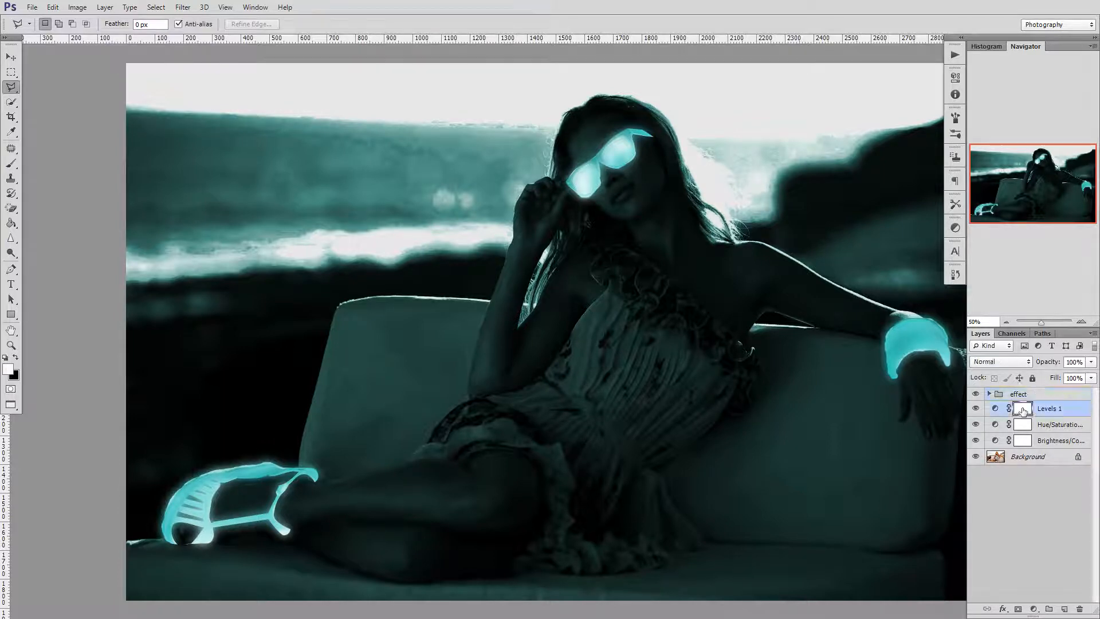
shift+click(1037, 444)
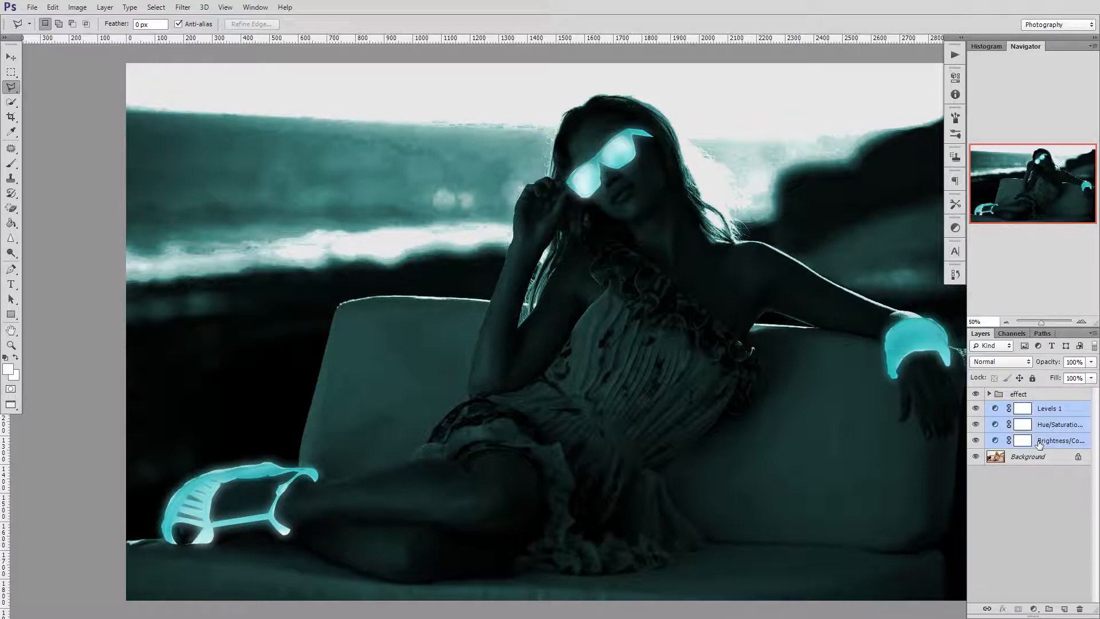
key(ctrl+g)
Add a new empty layer above the effect group and activate the Brush tool.
key(alt+bracketright)
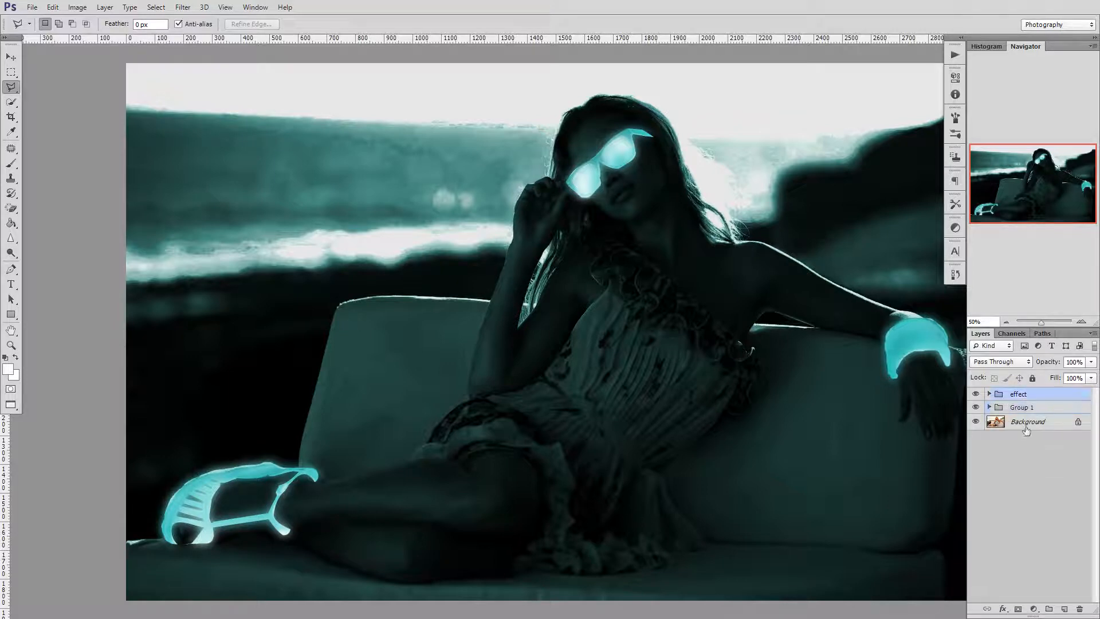
click(1064, 609)
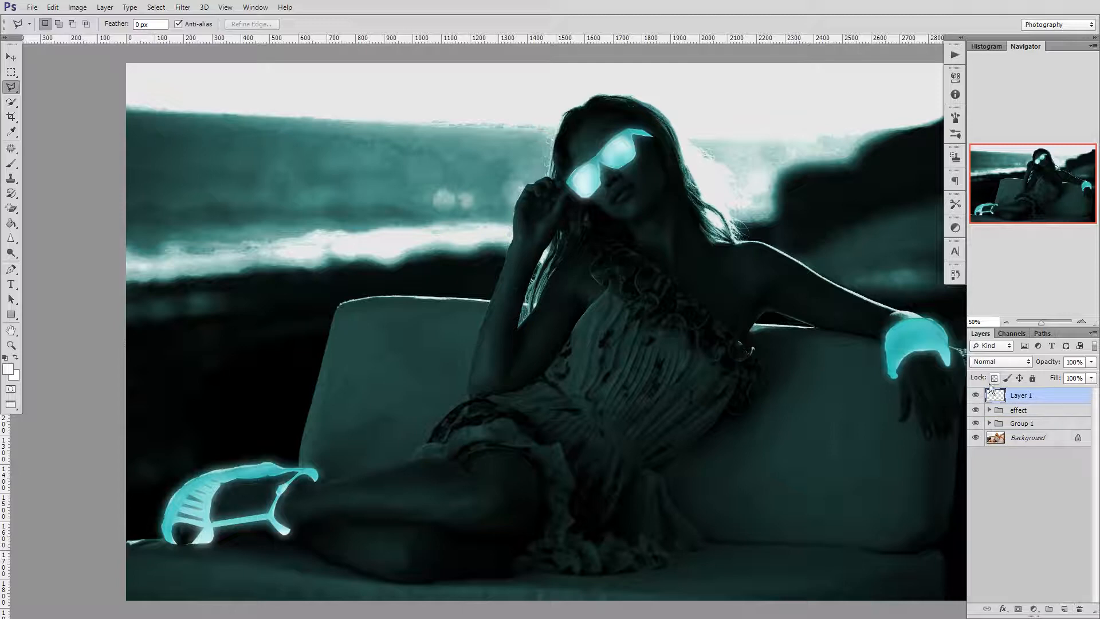
key(b)
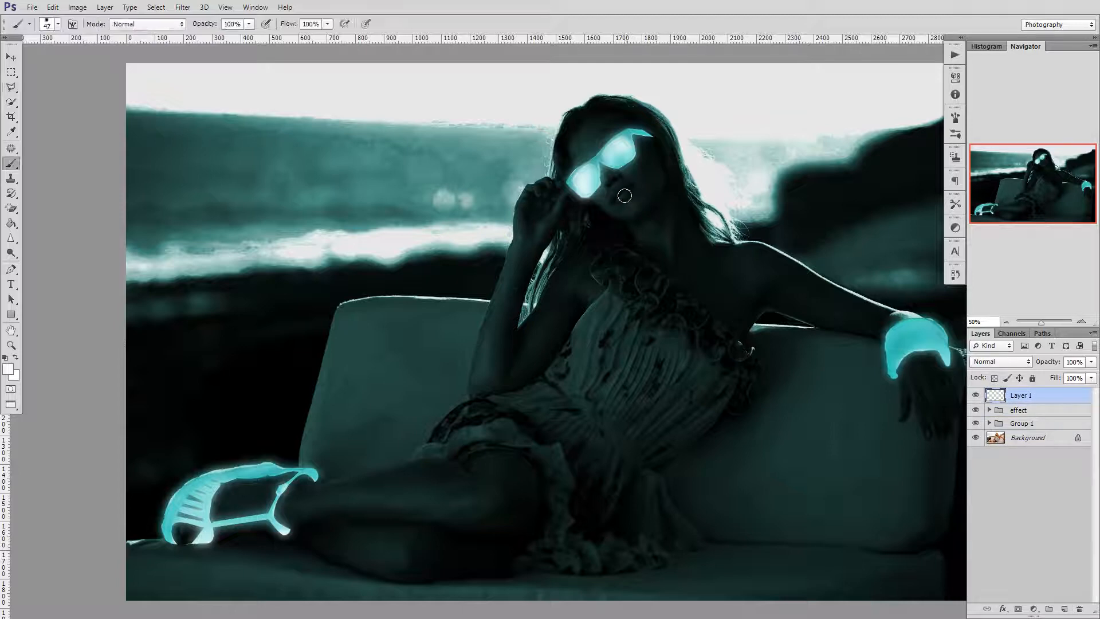
Set the brush to 28 px and 15% opacity, and sample the pale cyan at the lower edge of the sunglasses.
key(ctrl+plus)
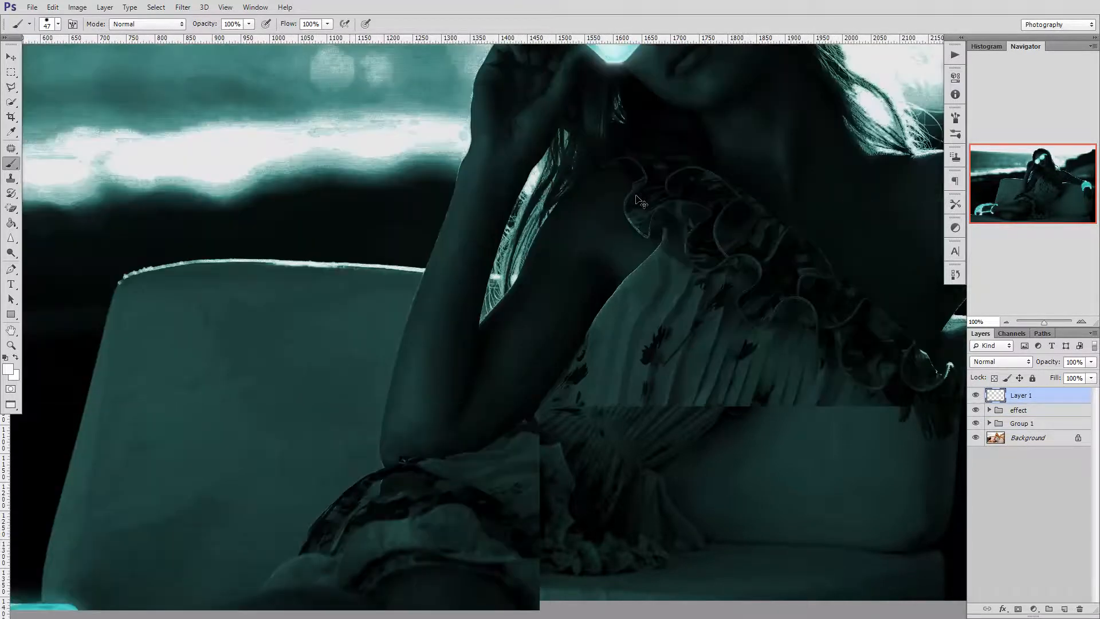
scroll(887, 394, up, 10)
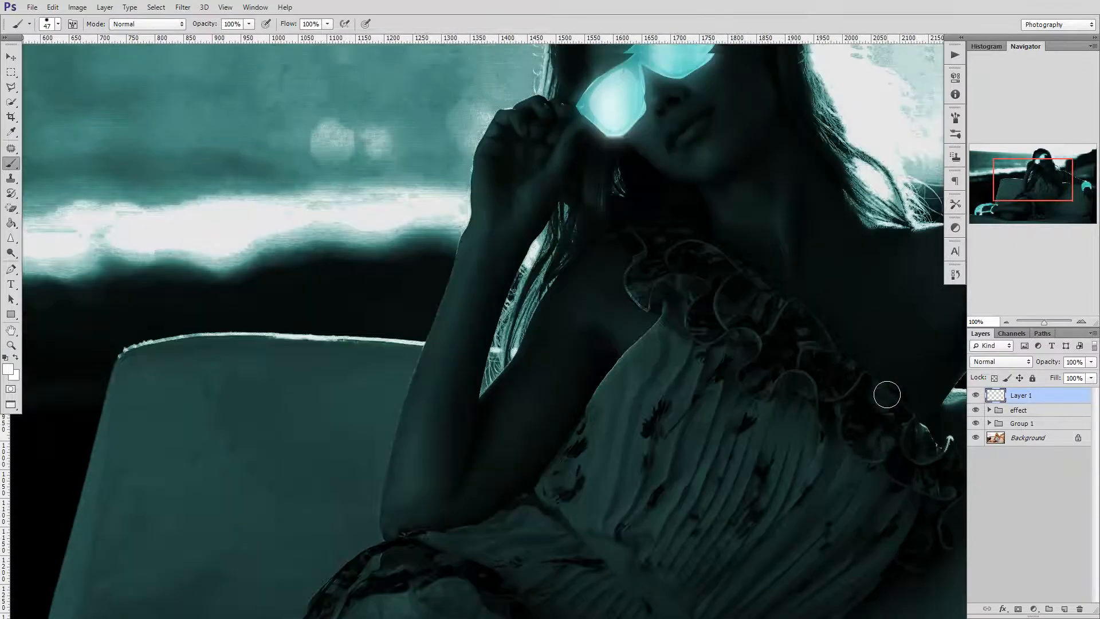
scroll(886, 394, down, 1)
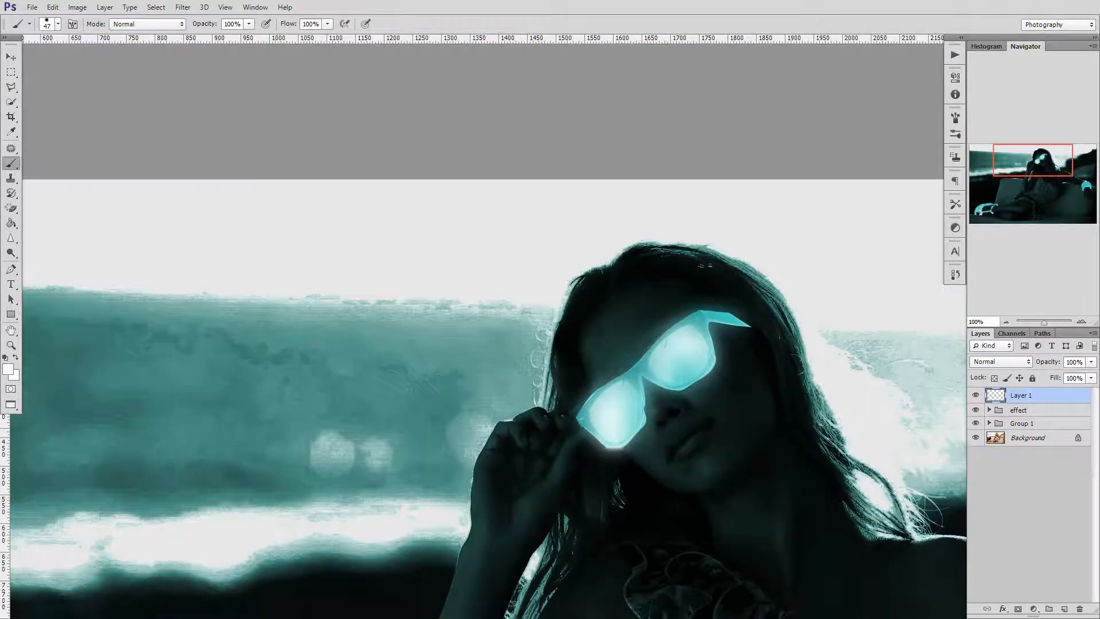
click(58, 23)
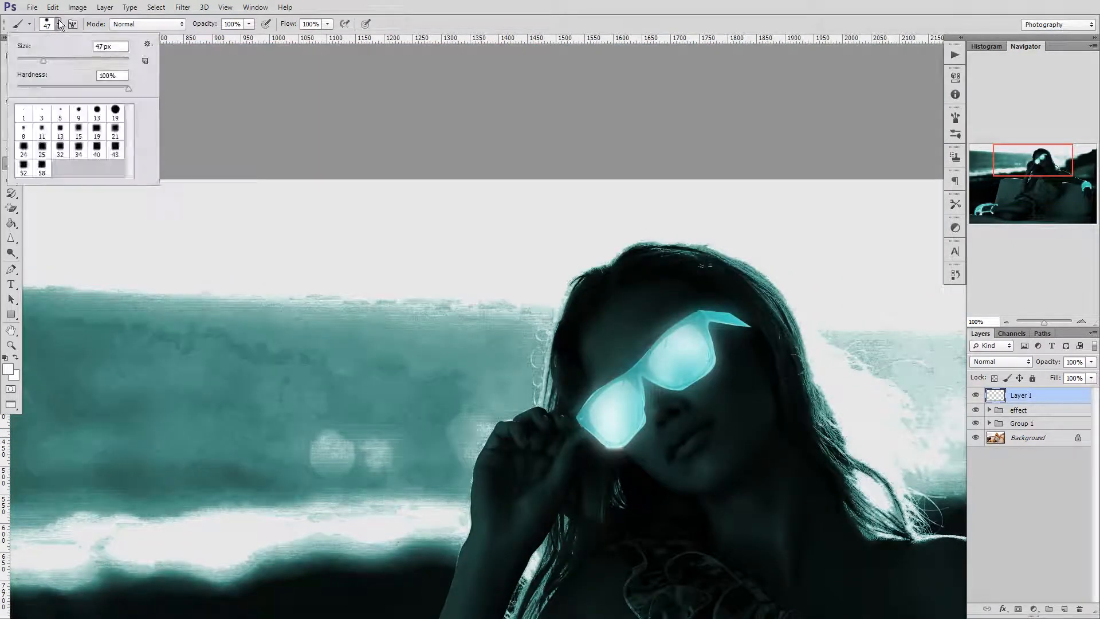
drag(38, 60, 32, 60)
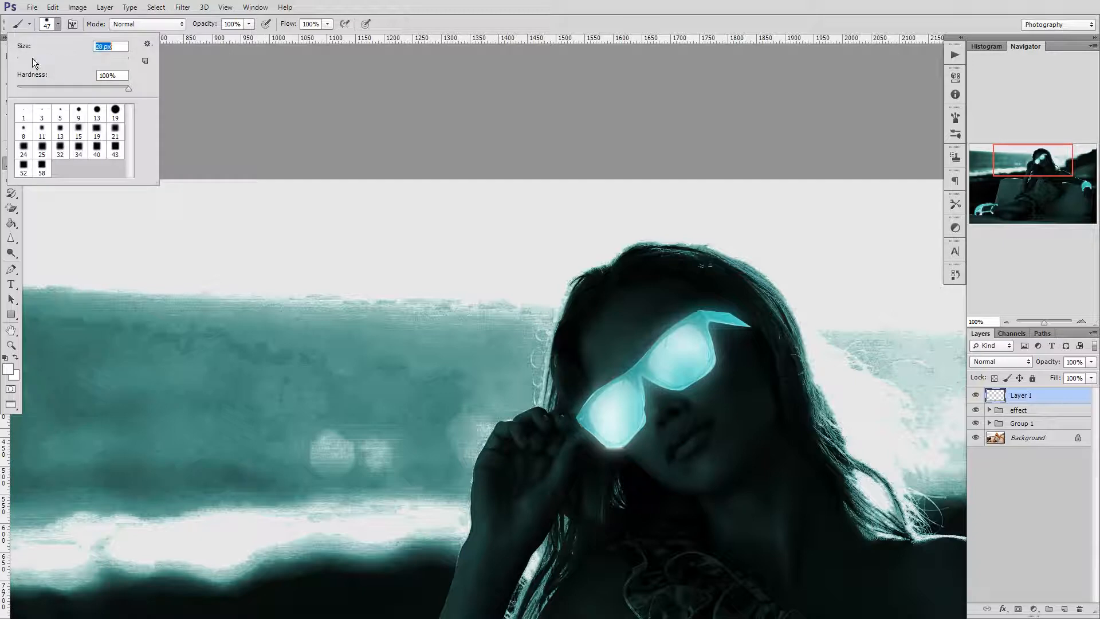
click(249, 24)
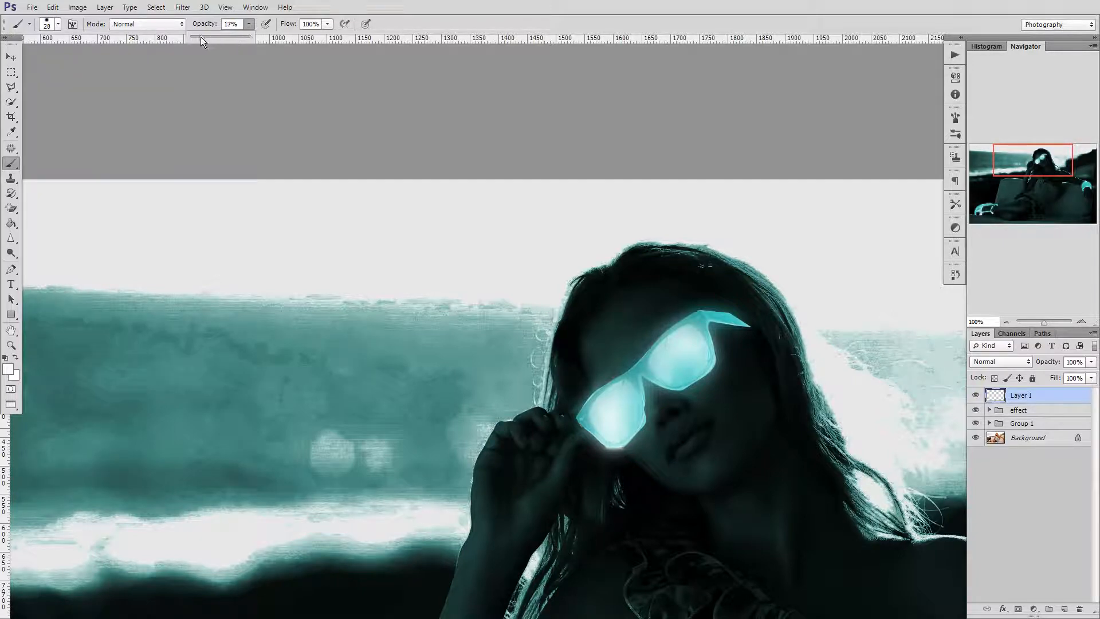
drag(201, 37, 199, 37)
text(15)
key(Return)
alt+click(616, 444)
mouse_move(617, 445)
mouse_down()
mouse_move(648, 421)
mouse_move(646, 381)
mouse_move(680, 396)
mouse_move(712, 352)
mouse_up()
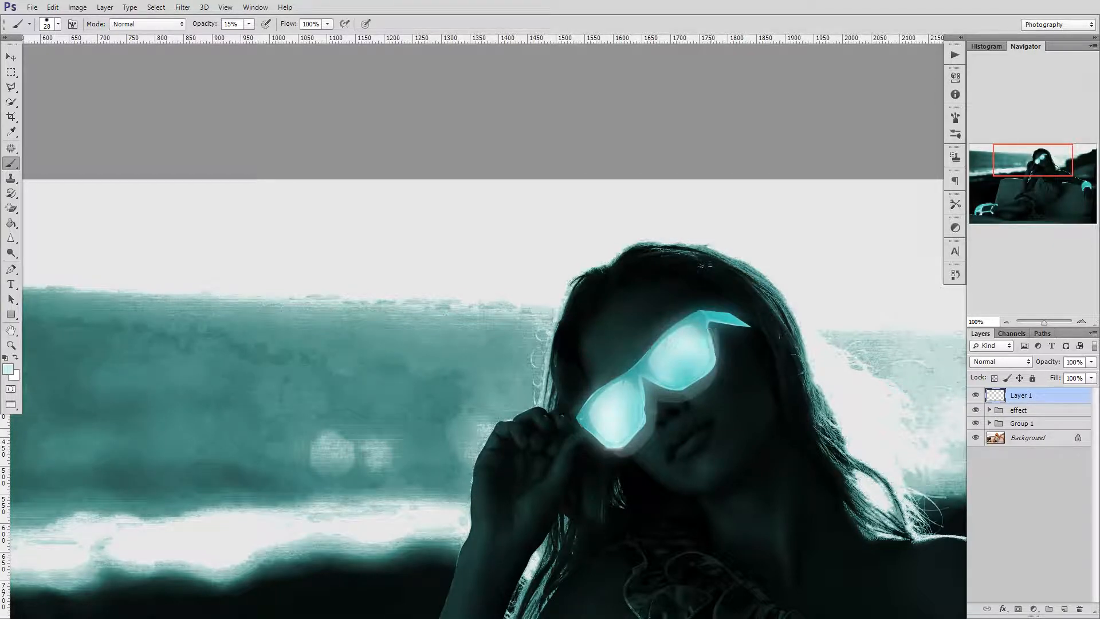
mouse_move(713, 349)
mouse_down()
mouse_move(715, 332)
mouse_move(708, 373)
mouse_up()
key(ctrl+z)
key(ctrl+z)
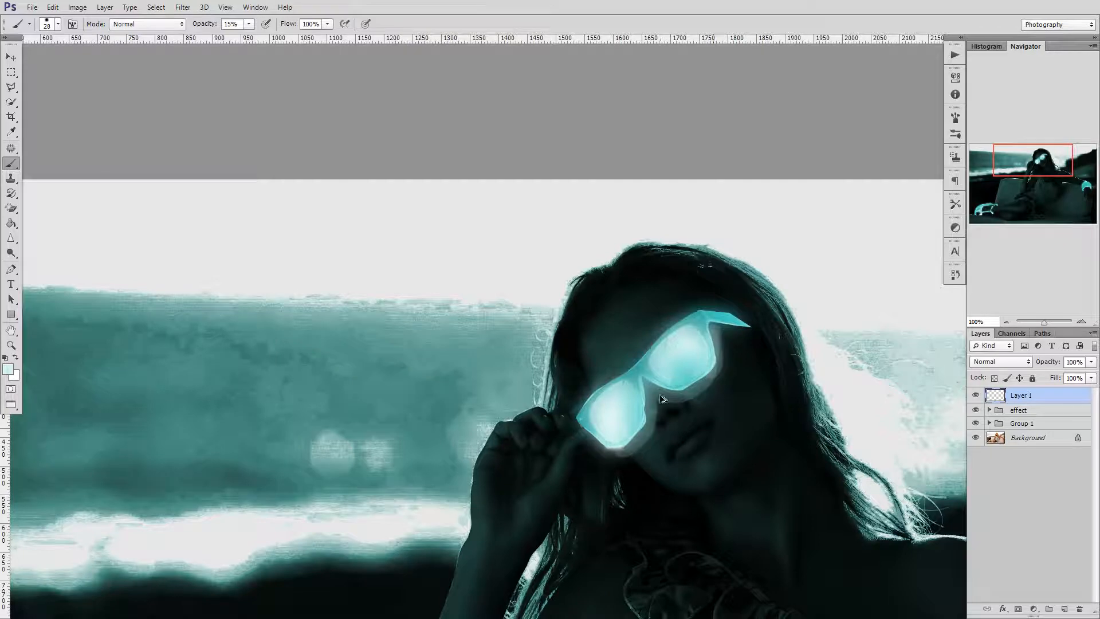
key(ctrl+alt+z)
key(ctrl+alt+z)
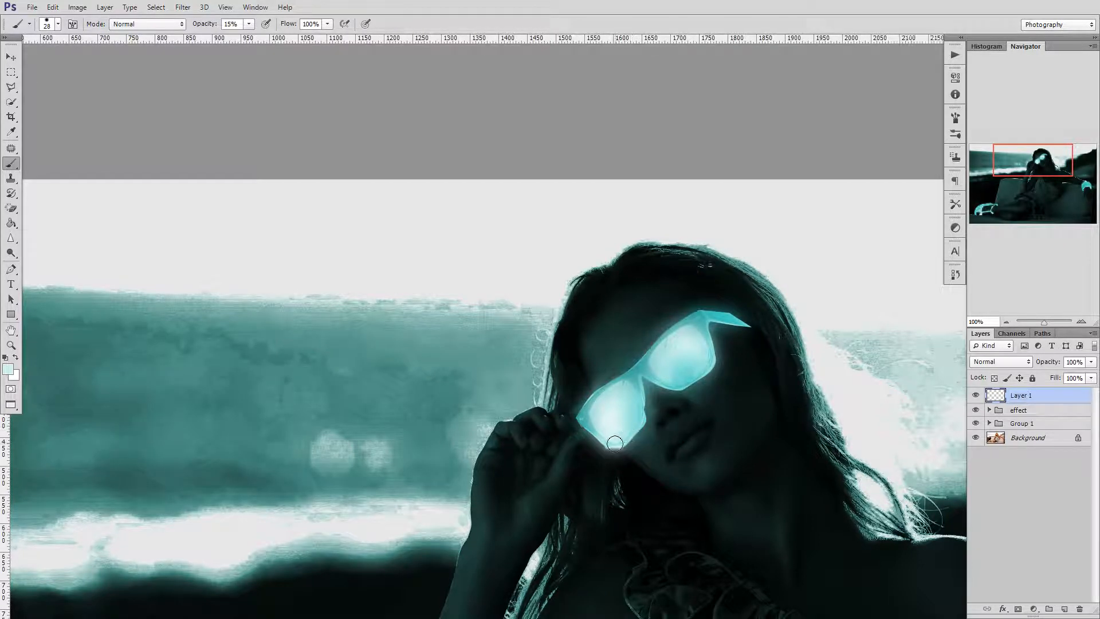
Paint a pale cyan glow around the sunglasses and onto the fingers, adding fainter strokes on the nearby skin at 4% opacity.
mouse_move(615, 443)
mouse_down()
mouse_move(642, 437)
mouse_move(649, 382)
mouse_move(675, 393)
mouse_move(694, 383)
mouse_move(718, 356)
mouse_move(718, 327)
mouse_move(750, 326)
mouse_move(708, 312)
mouse_move(676, 324)
mouse_move(579, 412)
mouse_up()
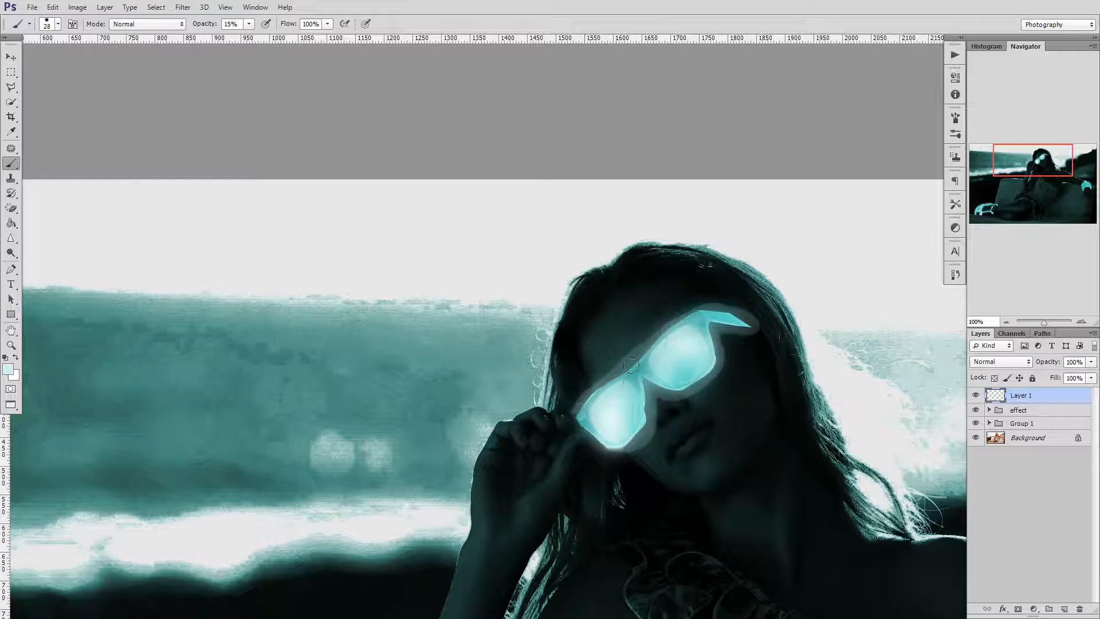
mouse_move(676, 323)
mouse_down()
mouse_move(697, 315)
mouse_move(659, 345)
mouse_up()
mouse_move(609, 392)
mouse_down()
mouse_move(578, 433)
mouse_move(546, 419)
mouse_up()
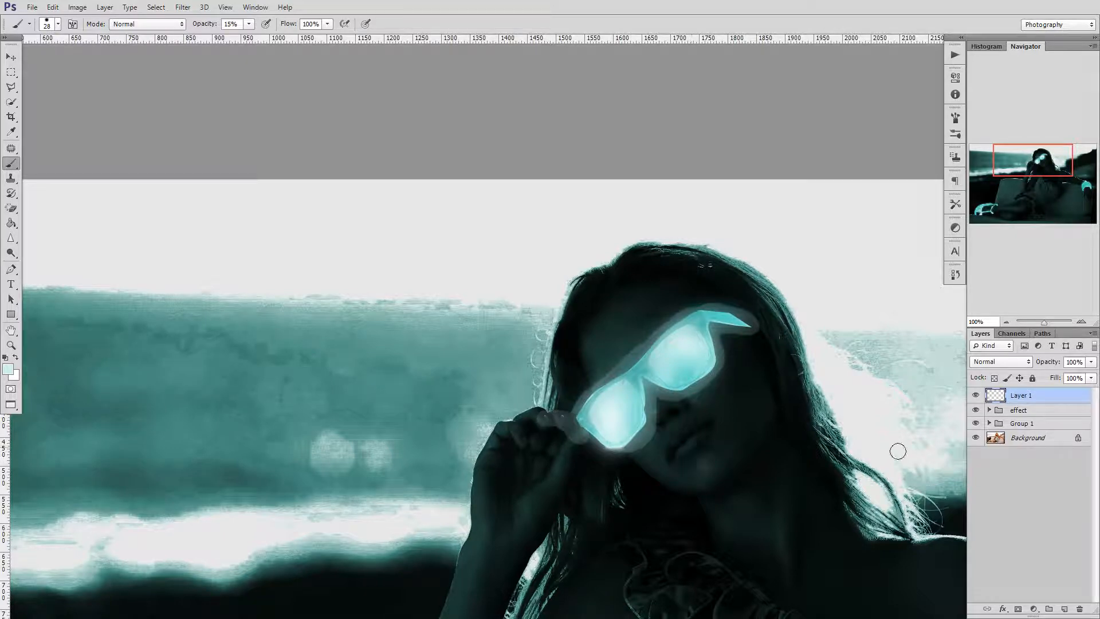
click(249, 24)
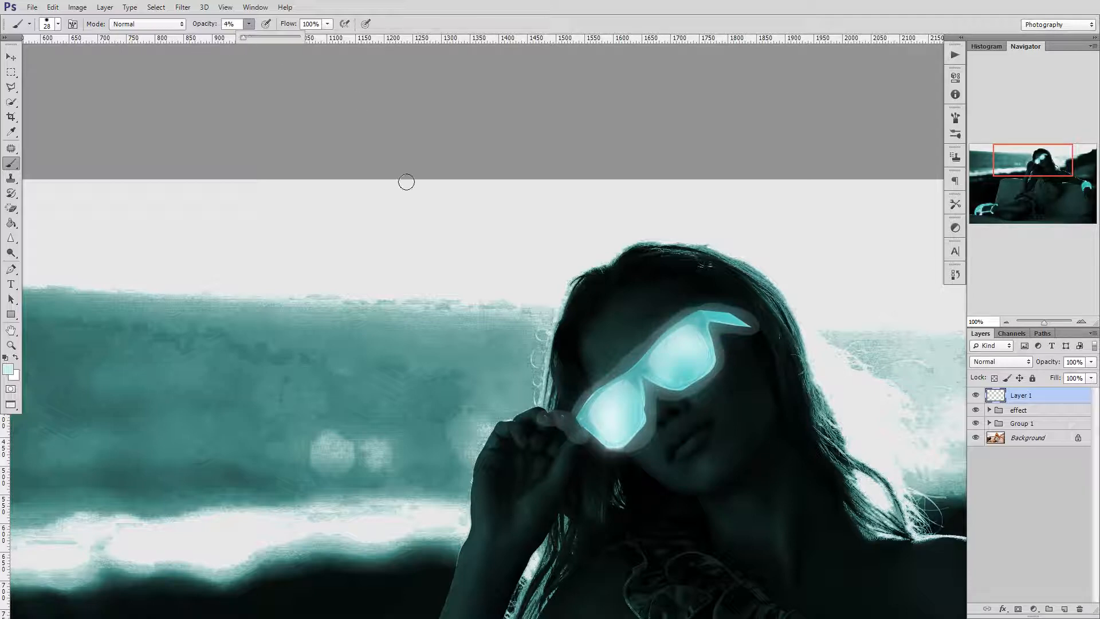
click(638, 457)
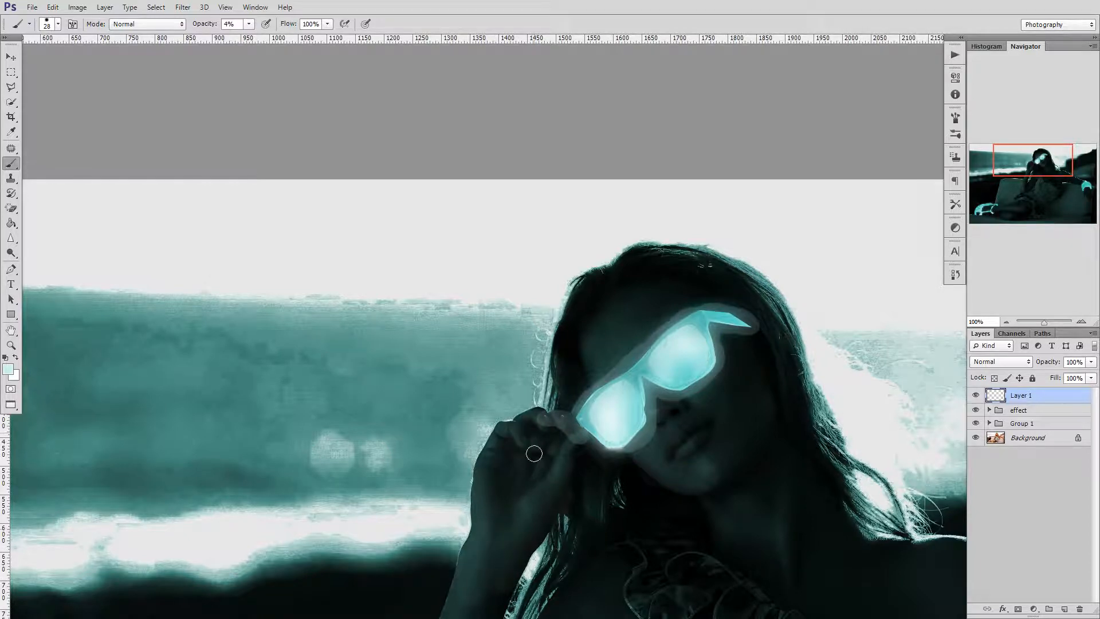
Change the painted light layer's blend mode to Overlay.
click(1026, 363)
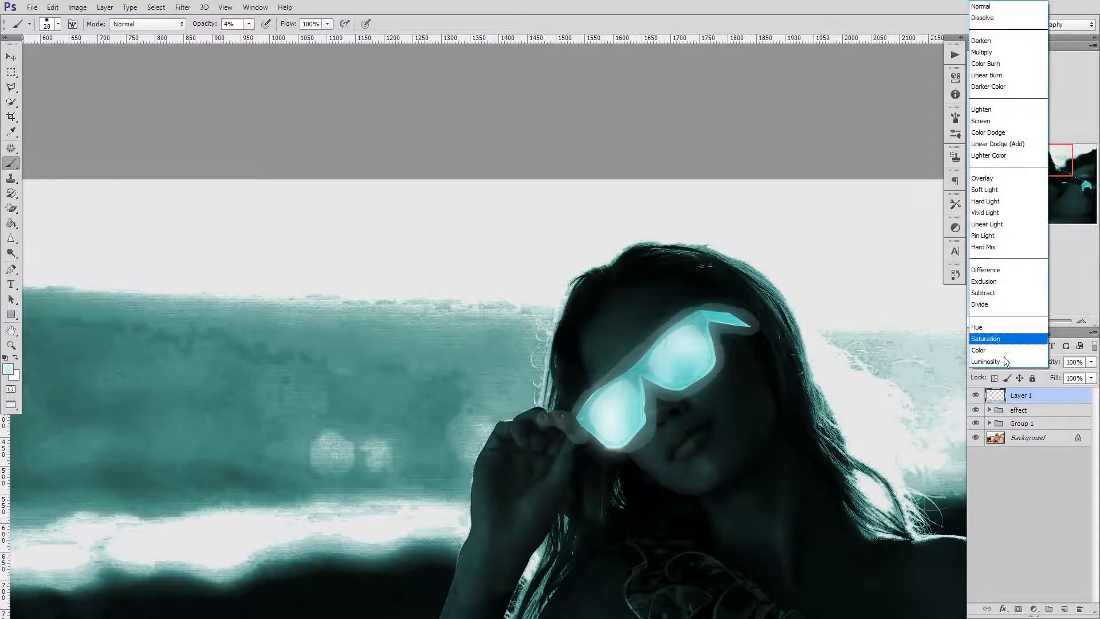
click(991, 154)
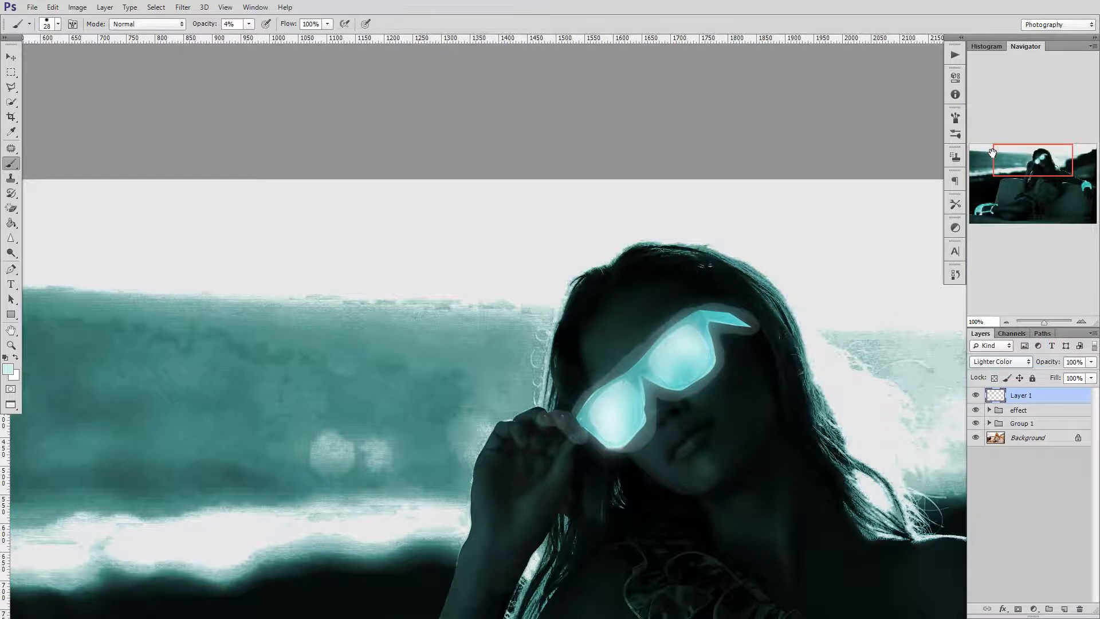
key(Down)
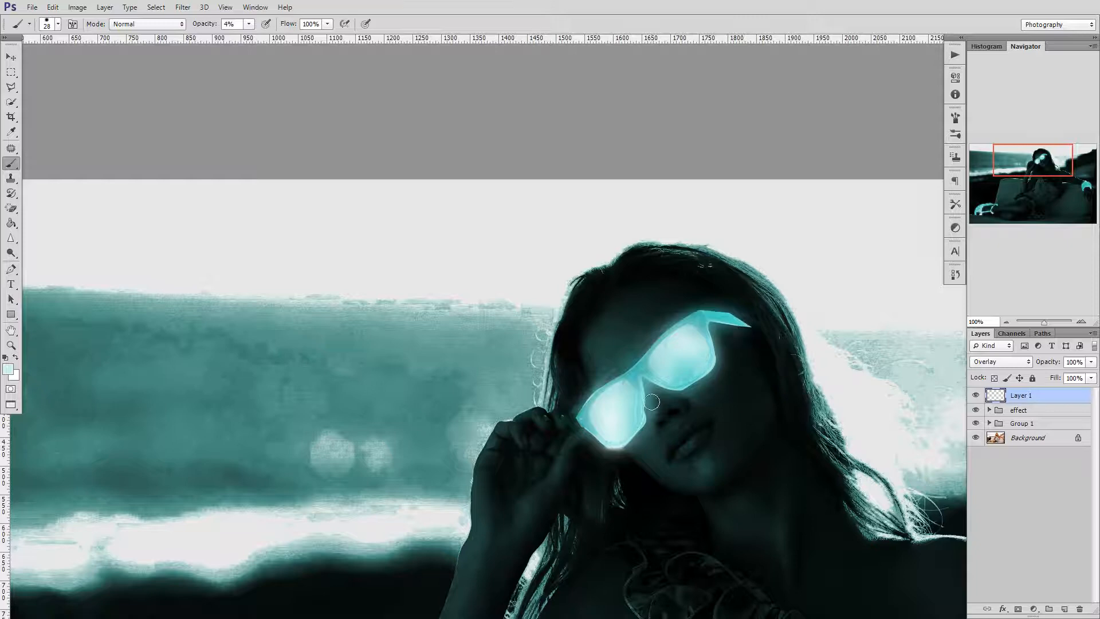
Raise the brush opacity to 9% for painting light on the face and raised hand.
scroll(651, 402, right, 3)
scroll(651, 402, left, 3)
scroll(652, 401, down, 1)
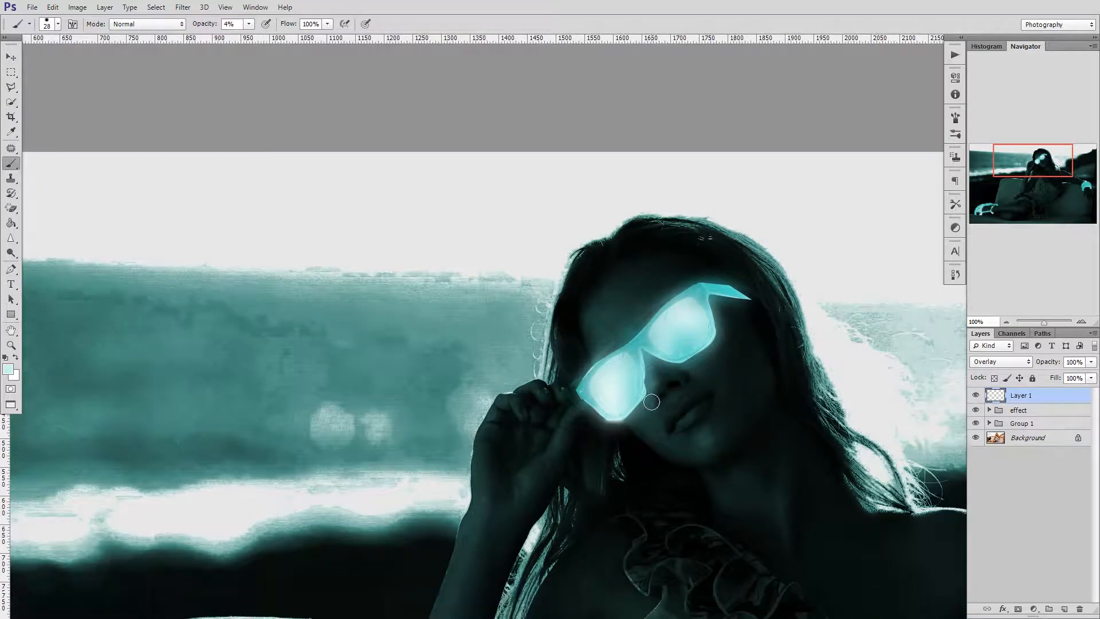
scroll(651, 402, down, 2)
scroll(651, 402, right, 2)
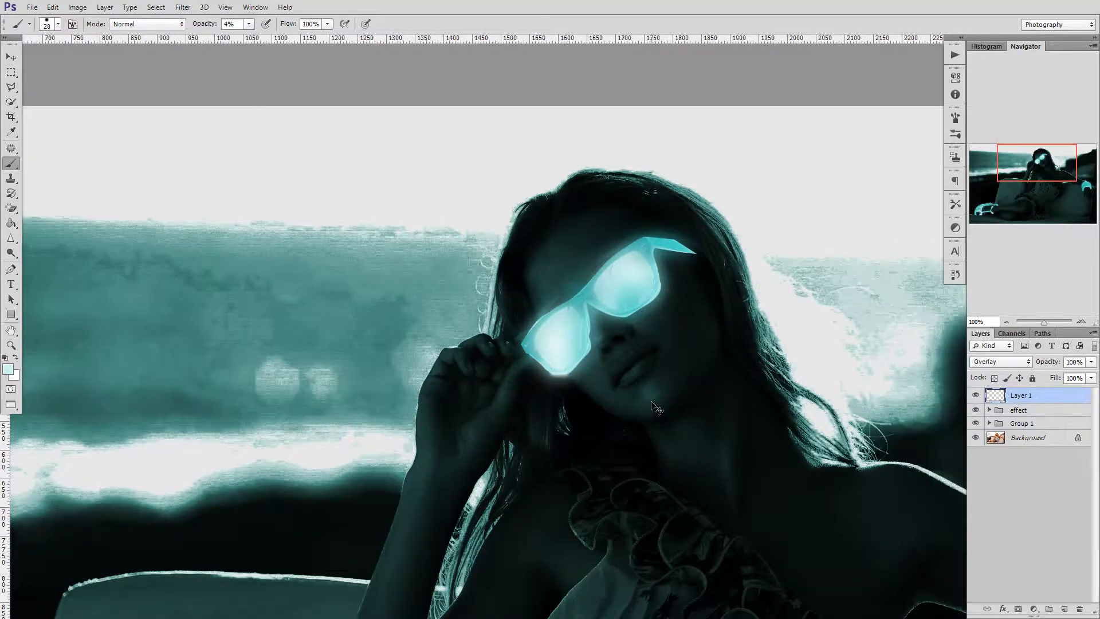
scroll(651, 402, down, 1)
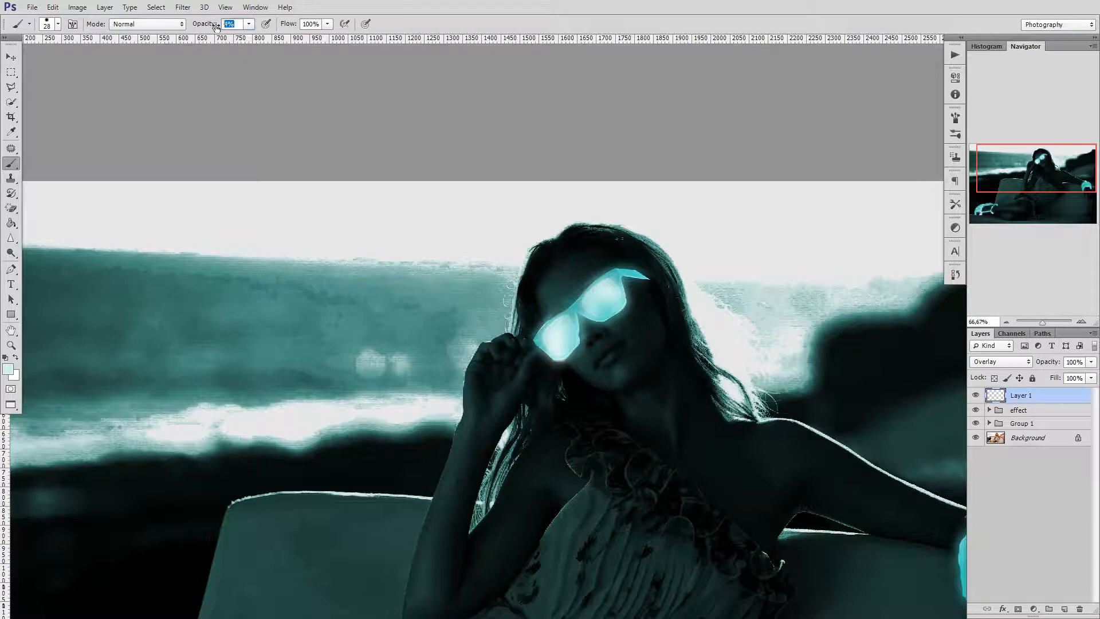
drag(212, 26, 215, 27)
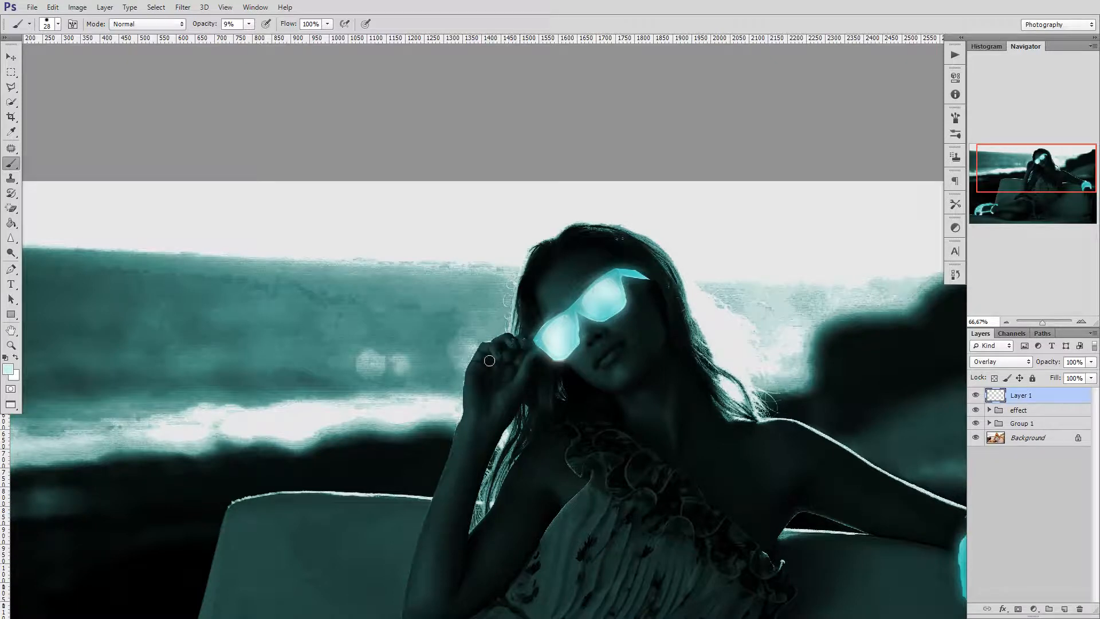
Set the brush opacity to 14% and paint more light beside the lower lens of the sunglasses.
key(ctrl+minus)
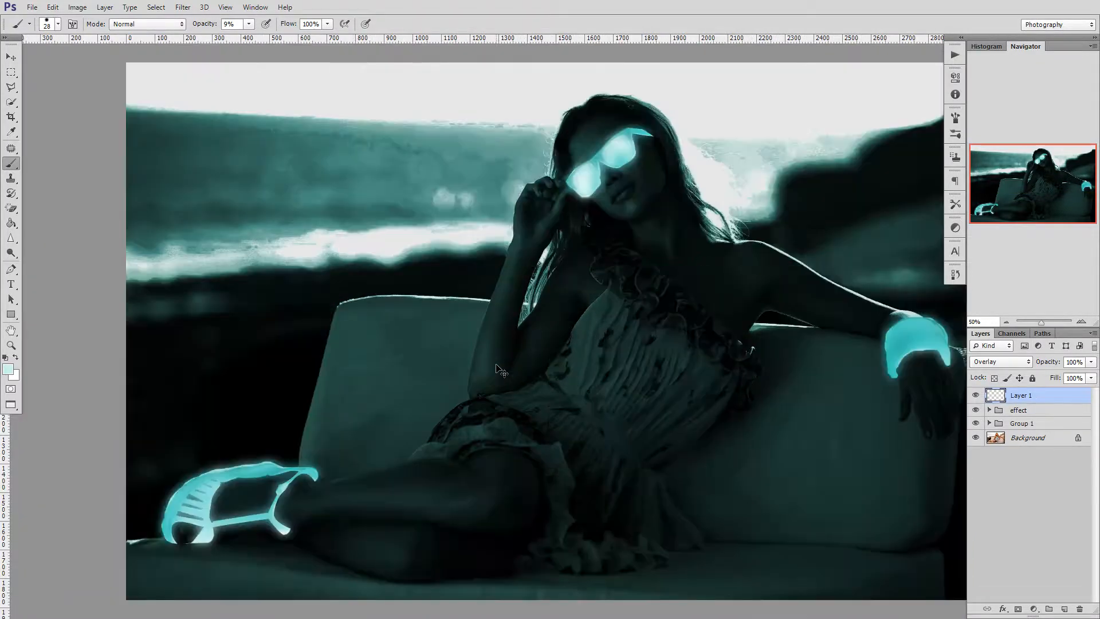
key(ctrl+plus)
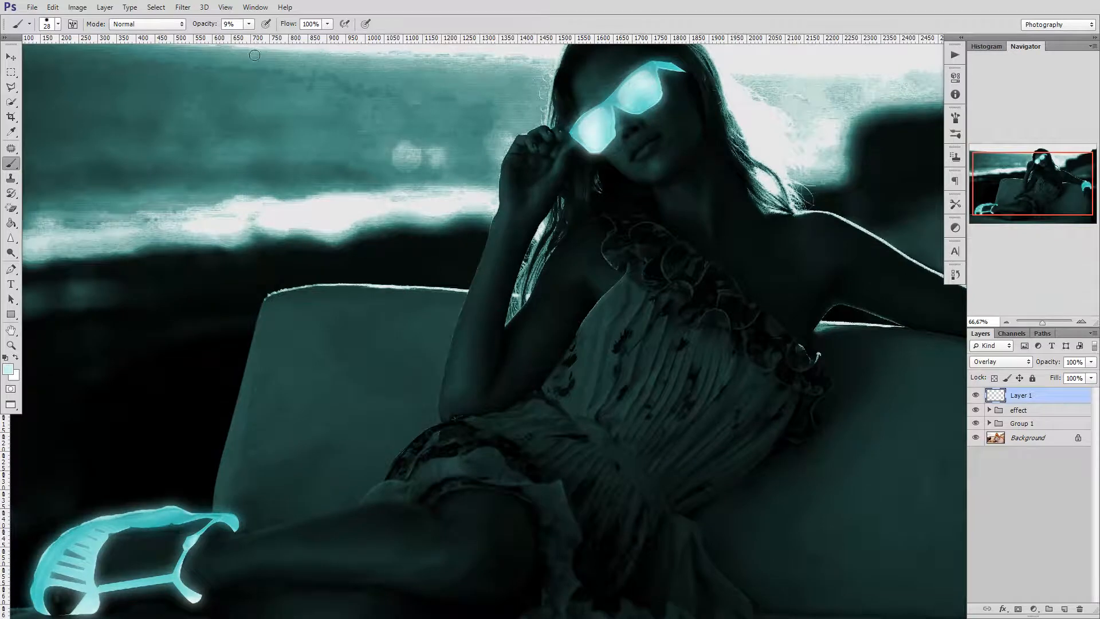
click(249, 24)
drag(251, 37, 253, 40)
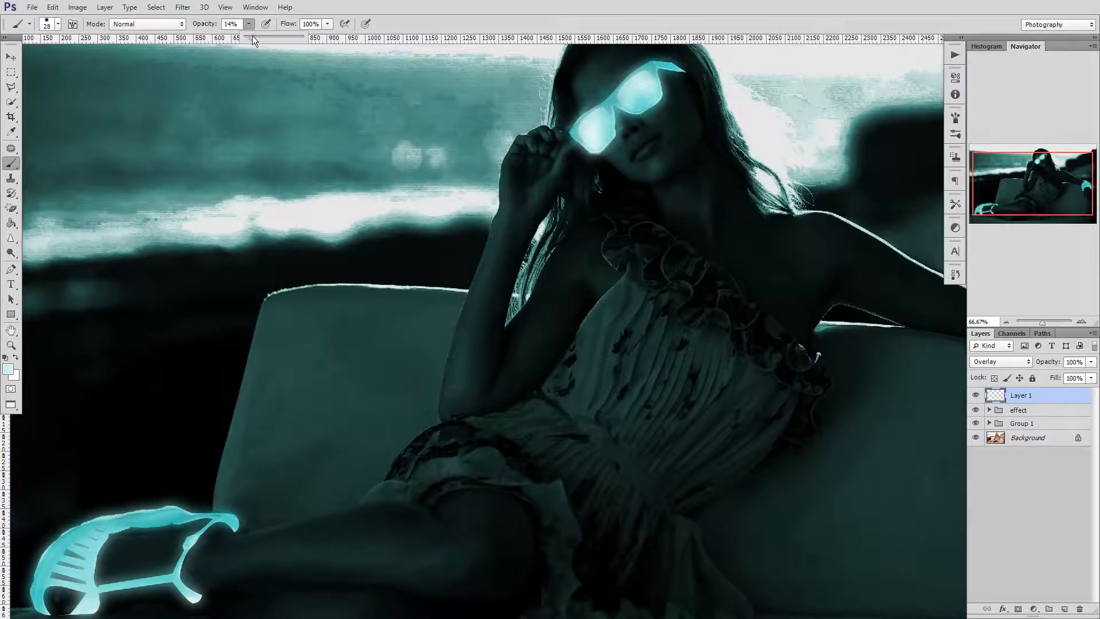
click(583, 145)
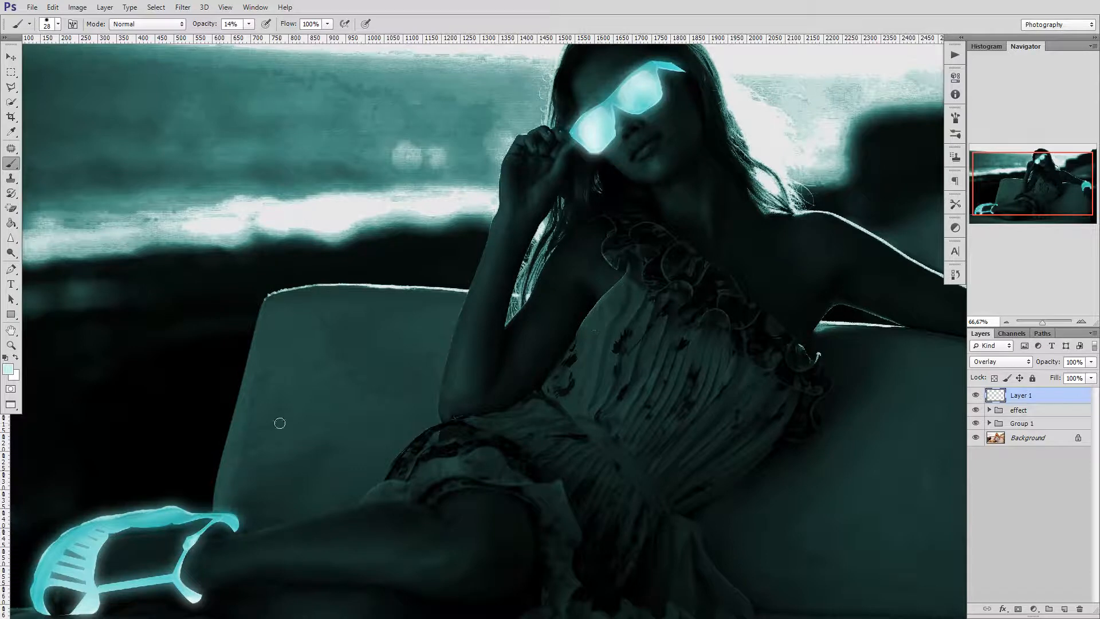
Sample the sandal's cyan, set the brush opacity to 10% and paint light on the sofa around the sandal.
alt+click(175, 574)
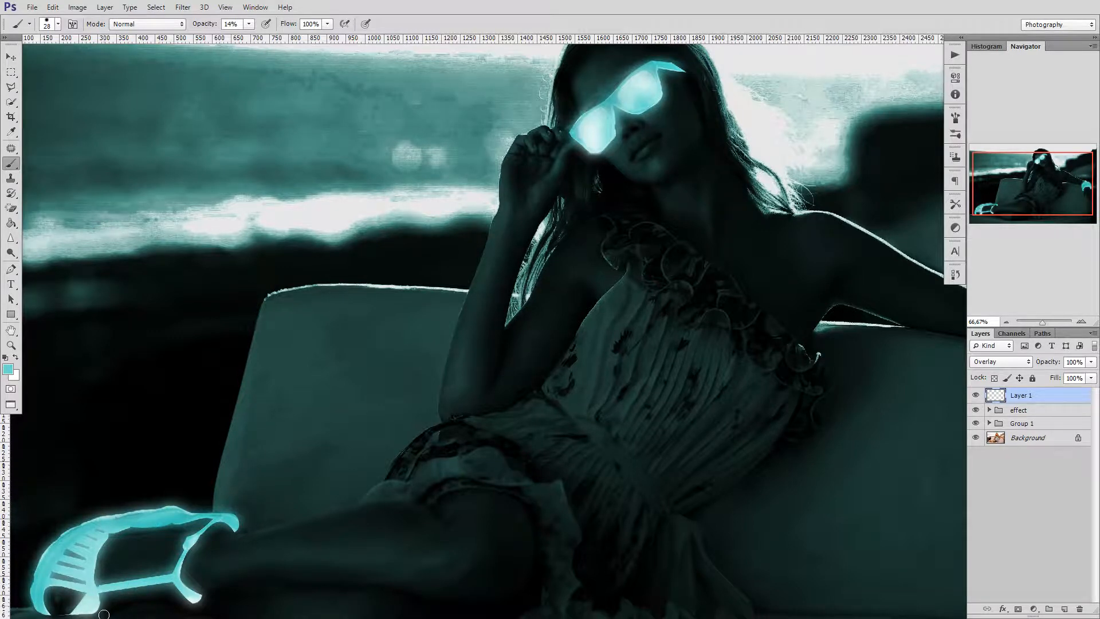
scroll(104, 614, down, 3)
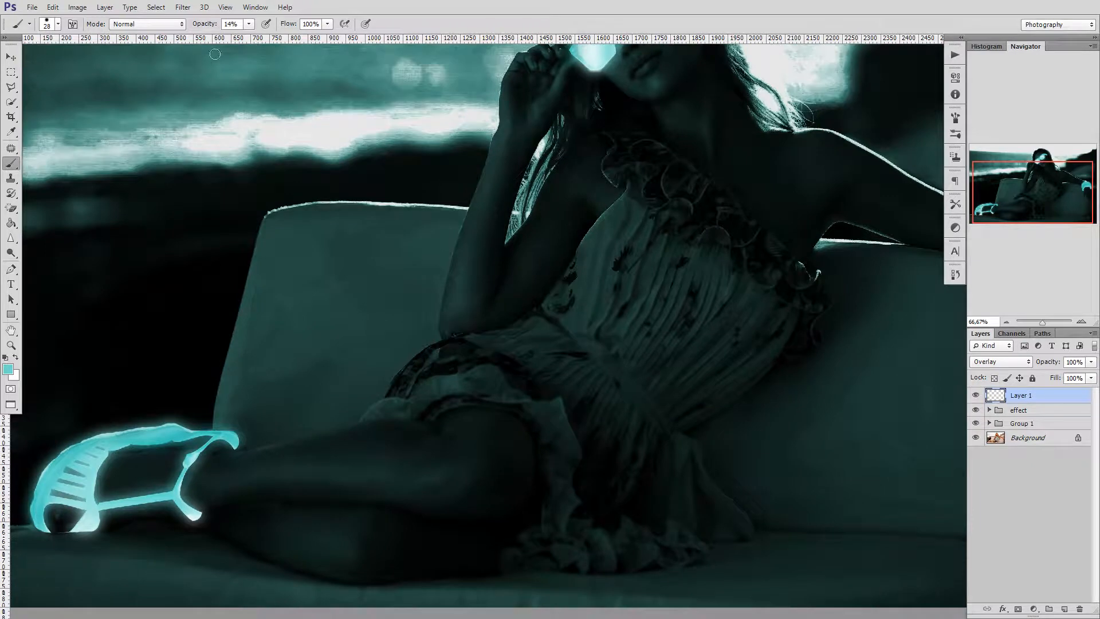
click(248, 24)
drag(254, 37, 257, 37)
click(250, 24)
click(52, 535)
Sample the glowing bracelet's cyan as the brush color.
key(ctrl+minus)
key(ctrl+minus)
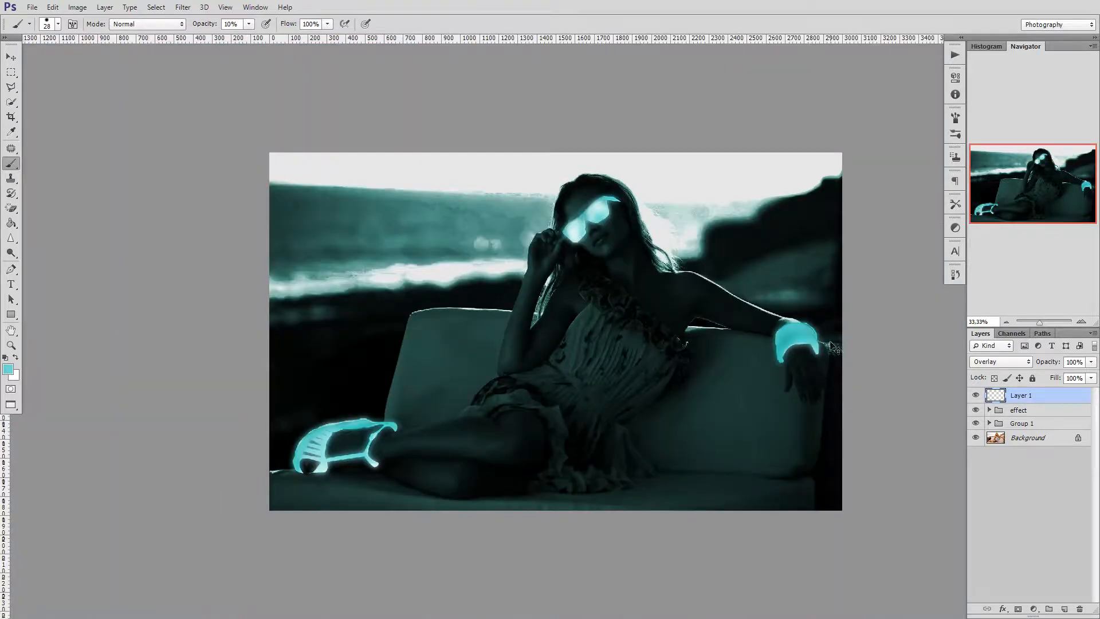
key(ctrl+plus)
scroll(830, 342, up, 1)
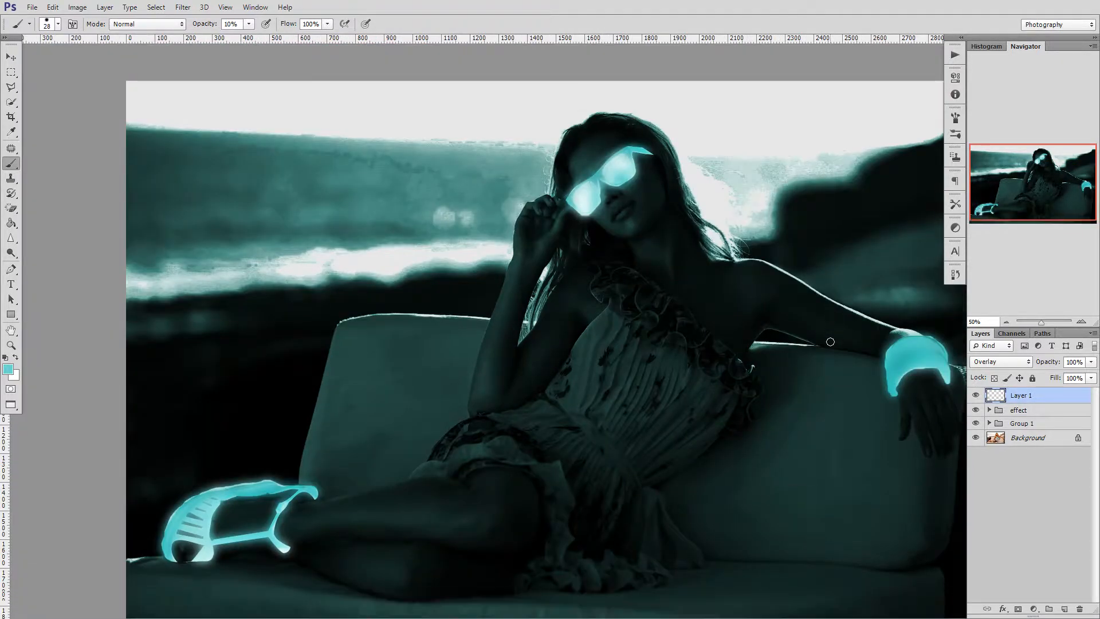
scroll(830, 342, down, 1)
scroll(830, 341, left, 2)
scroll(830, 341, right, 10)
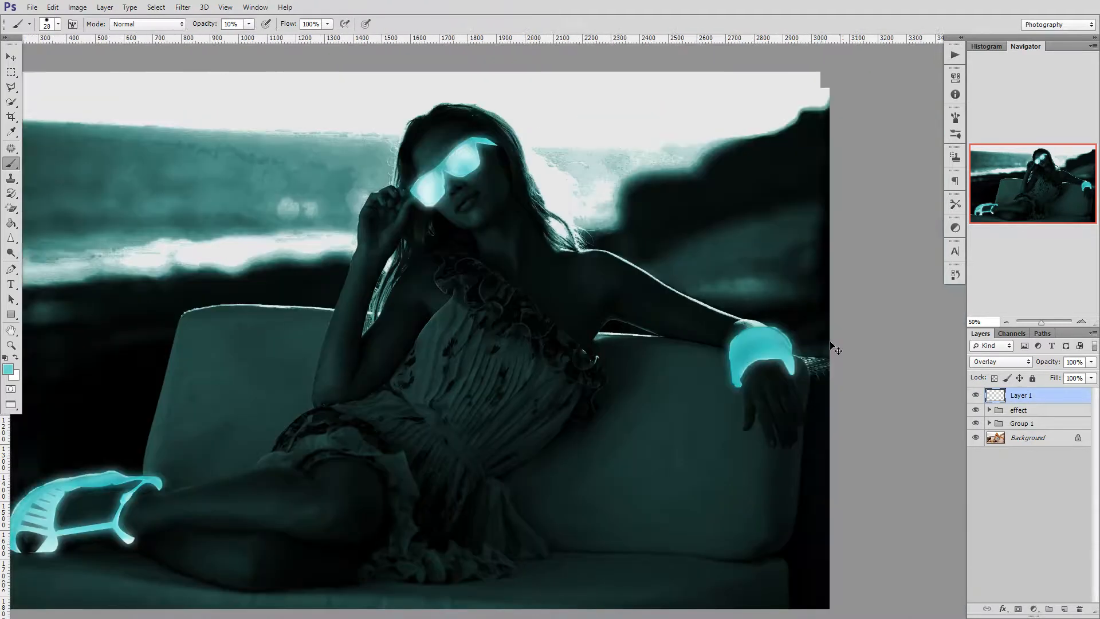
scroll(832, 347, right, 1)
key(ctrl+plus)
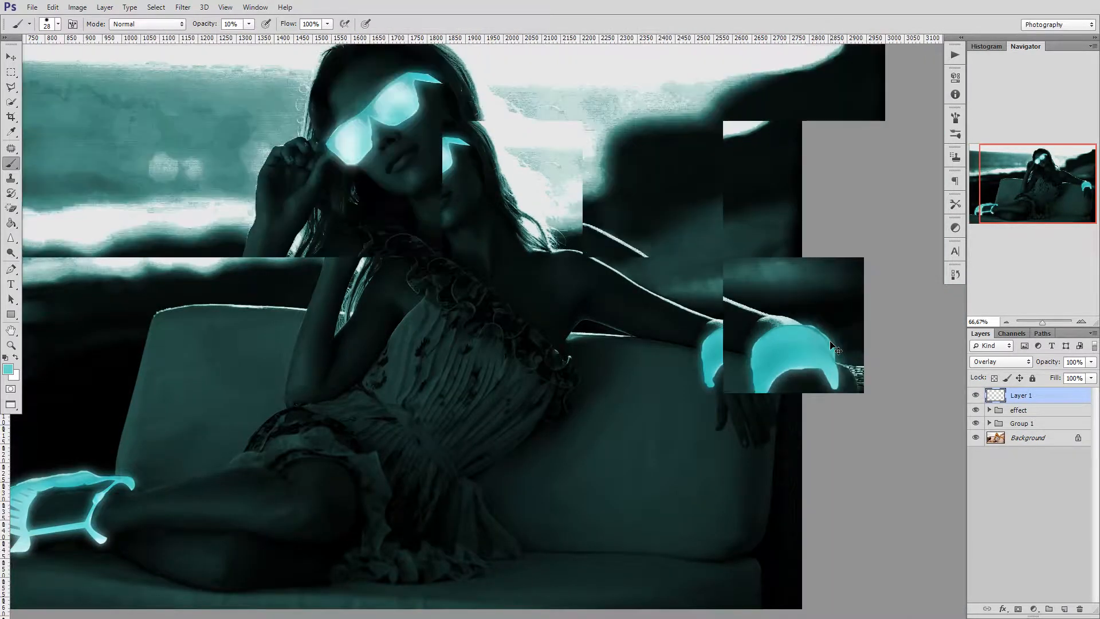
alt+click(789, 351)
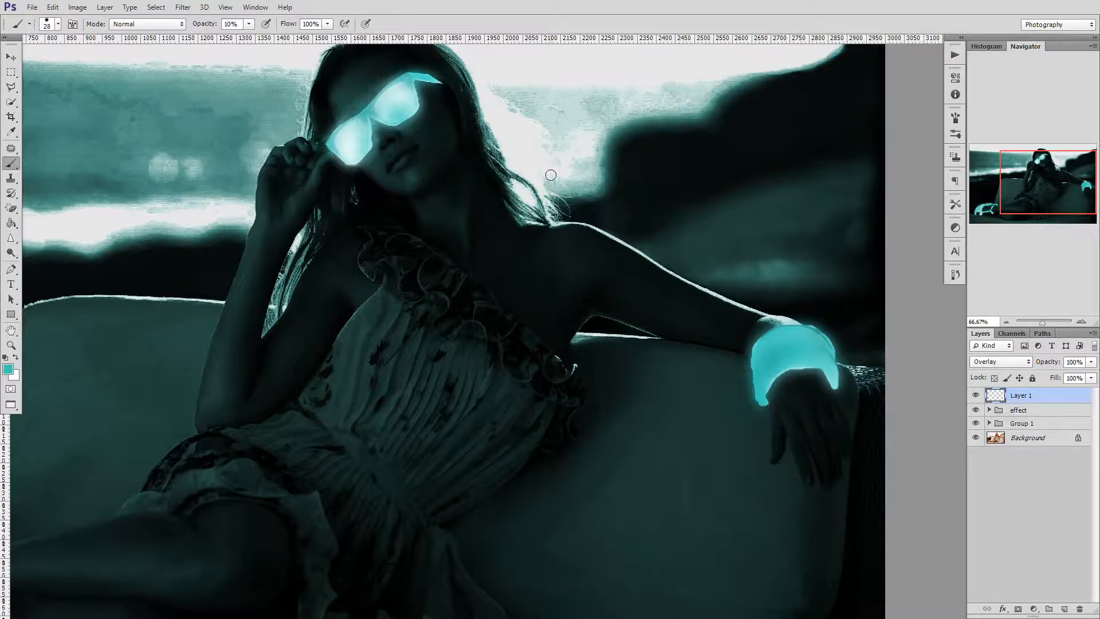
Set the brush opacity to 21%, adjust it further and paint cyan light on the hand below the bracelet.
click(248, 23)
drag(251, 37, 249, 36)
click(773, 399)
click(249, 25)
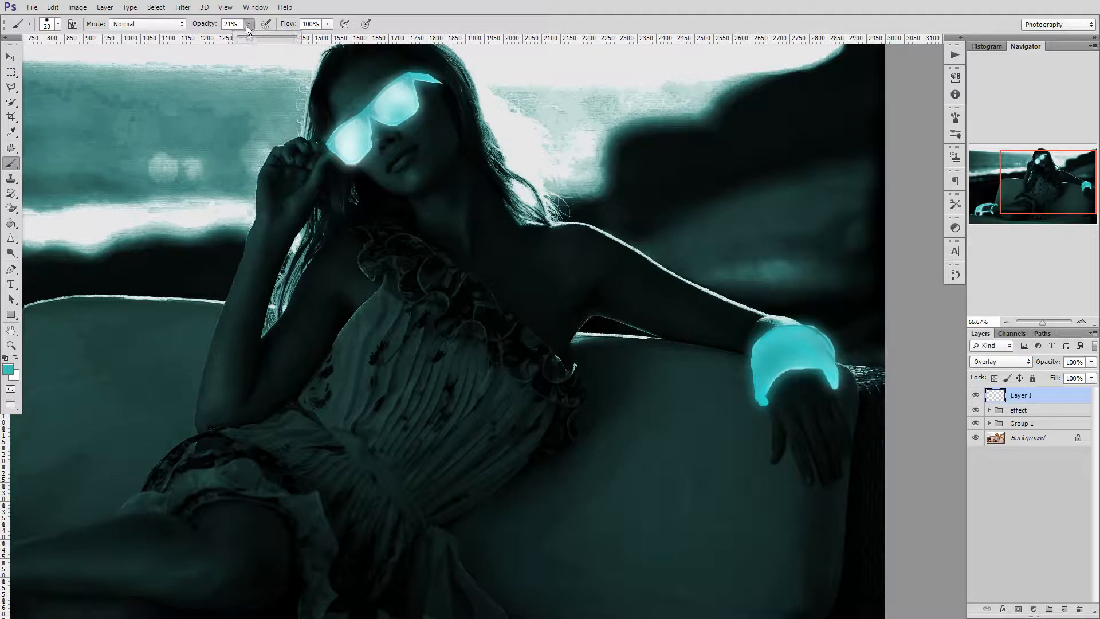
drag(249, 27, 245, 41)
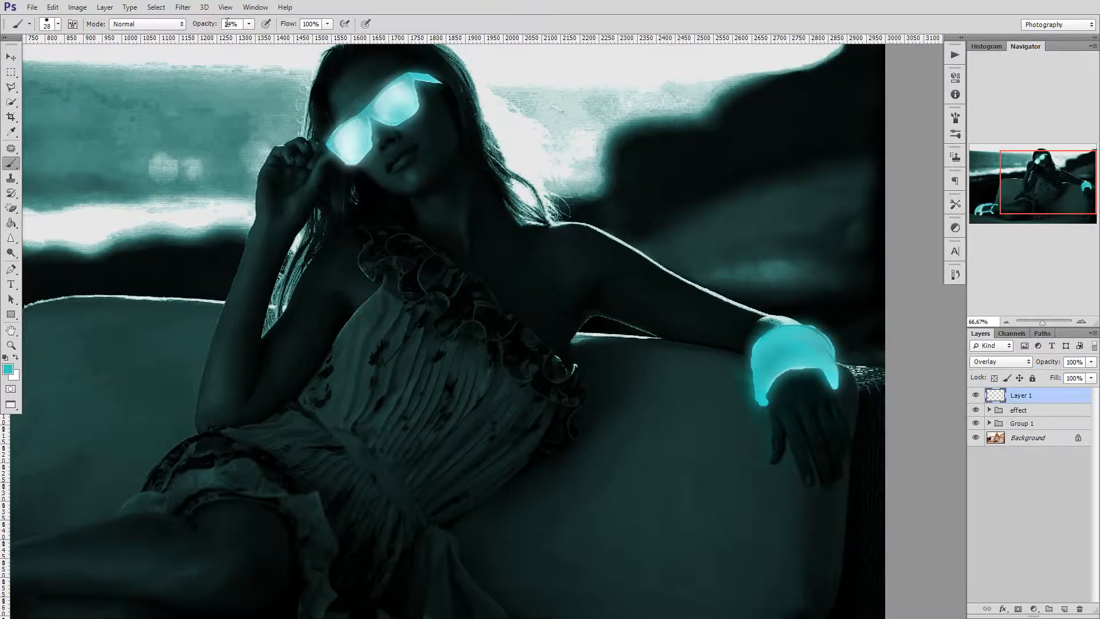
Set the brush to 100% opacity and a size of 25 px.
click(248, 24)
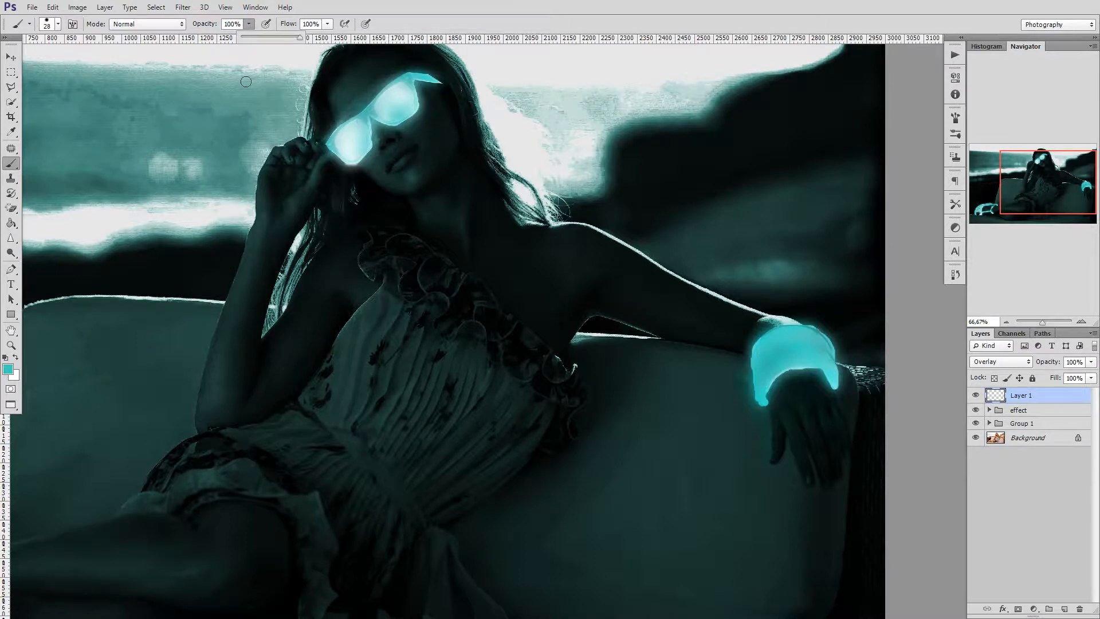
click(58, 24)
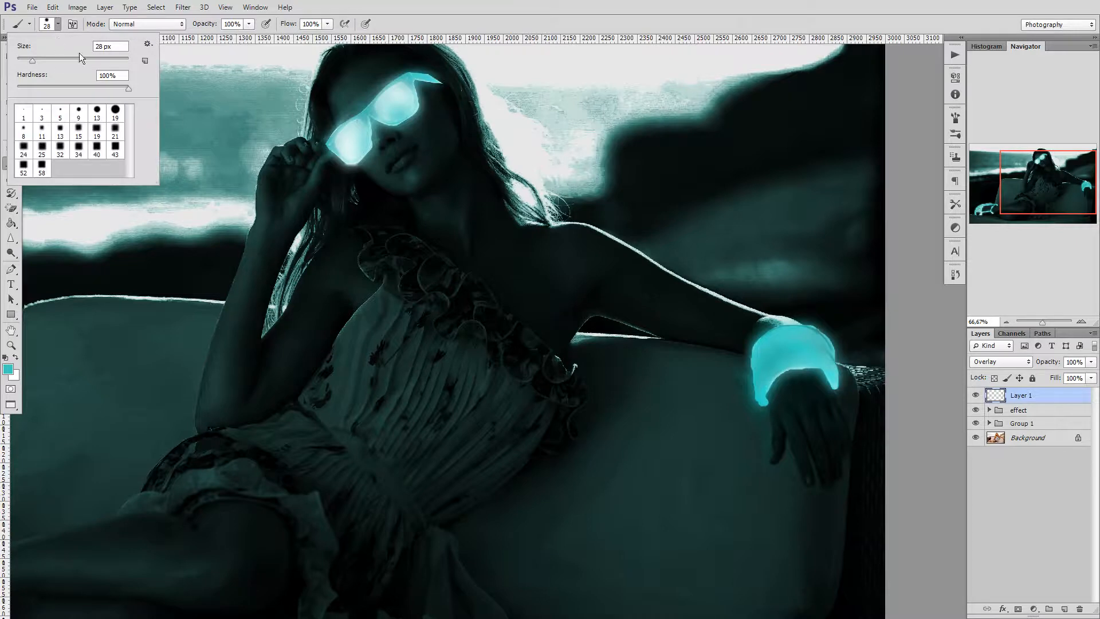
text(25)
key(Return)
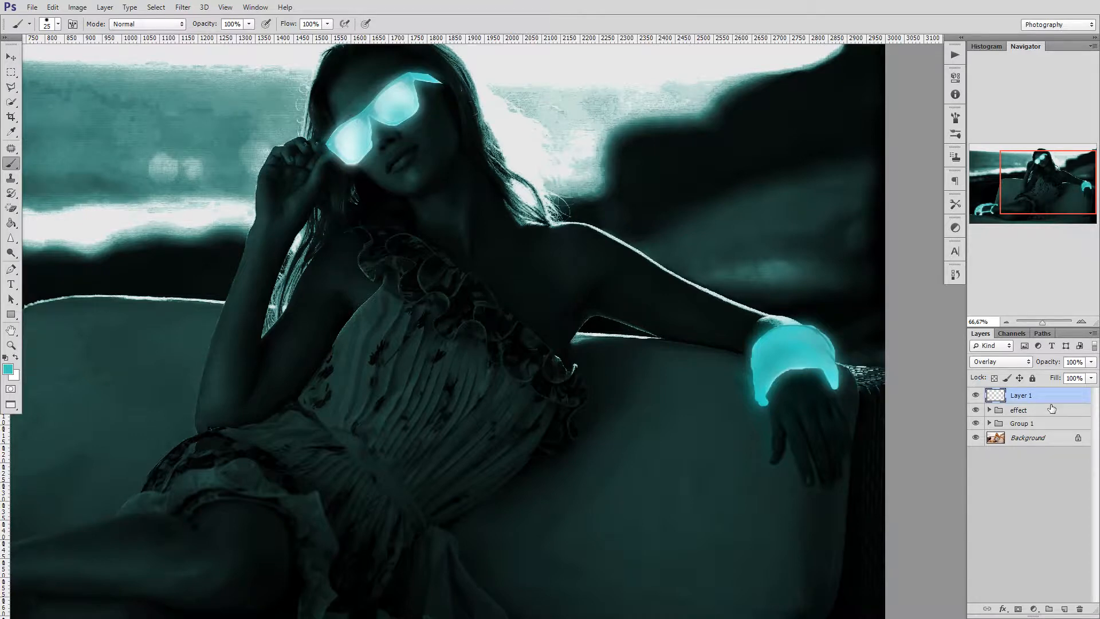
Add a new layer with default settings and trace the dress's left side, lower hem and hanging sash ends with cyan lines.
key(ctrl+shift+n)
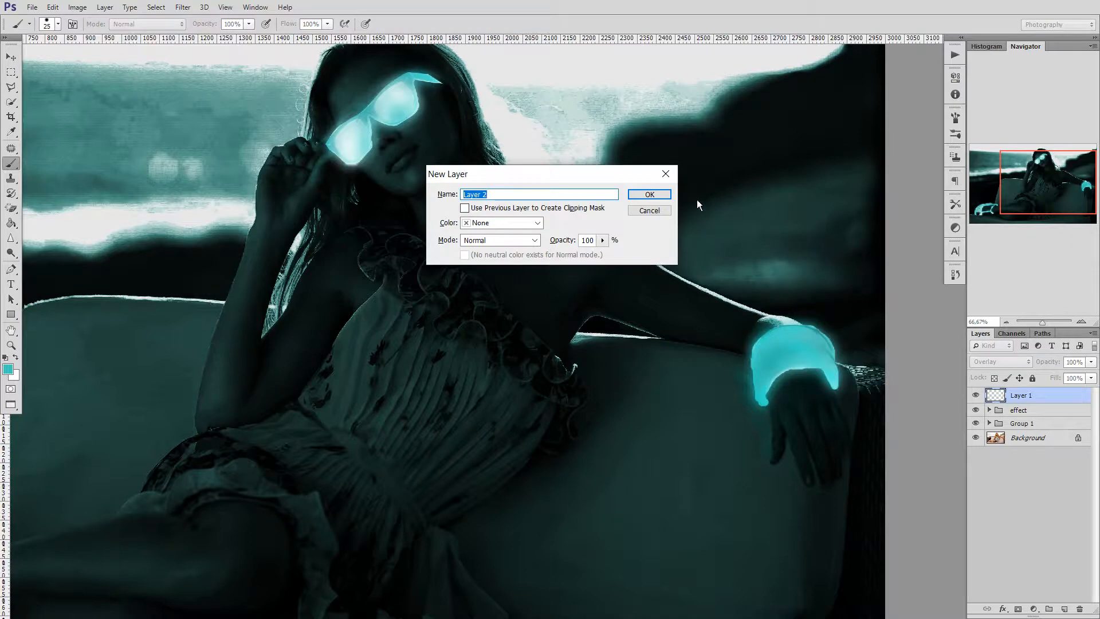
click(649, 195)
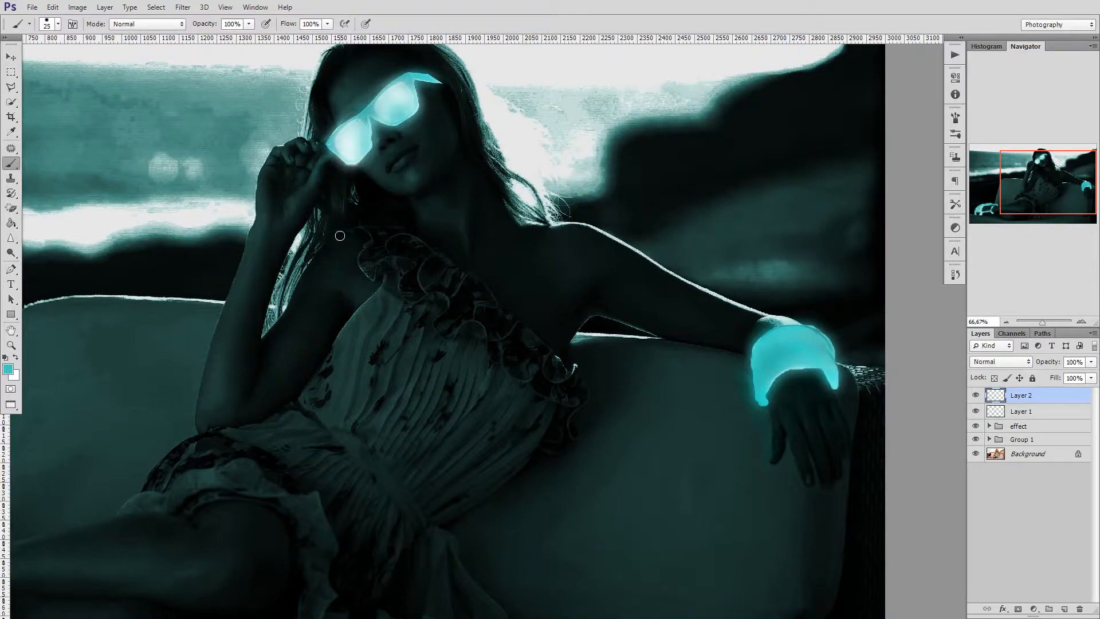
mouse_move(336, 235)
mouse_down()
mouse_move(358, 232)
mouse_move(359, 264)
mouse_move(376, 276)
mouse_move(353, 315)
mouse_up()
mouse_move(333, 339)
mouse_down()
mouse_move(283, 406)
mouse_move(200, 433)
mouse_move(118, 513)
mouse_move(201, 513)
mouse_move(250, 499)
mouse_move(293, 524)
mouse_up()
scroll(310, 508, right, 2)
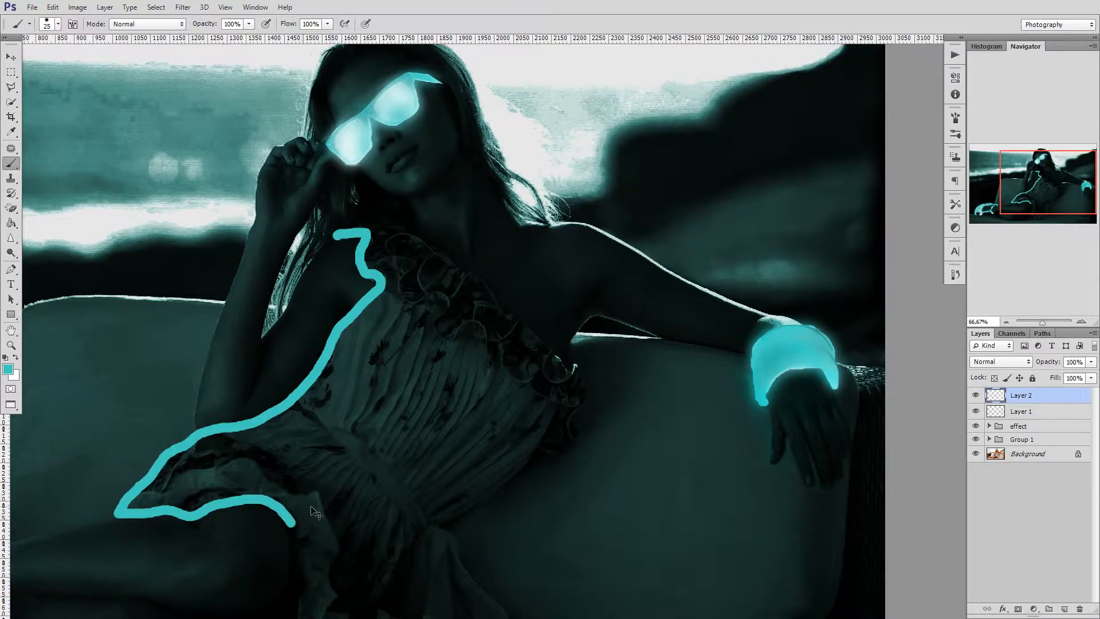
scroll(310, 508, left, 3)
key(ctrl+minus)
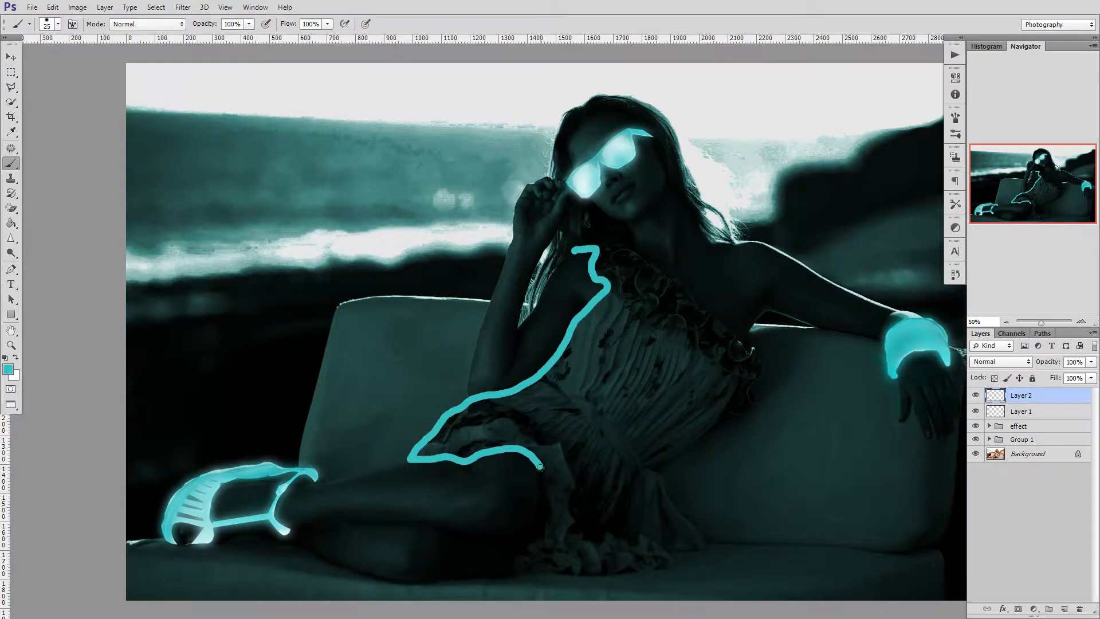
mouse_move(542, 471)
mouse_down()
mouse_move(550, 511)
mouse_move(511, 570)
mouse_move(670, 571)
mouse_move(654, 493)
mouse_move(676, 544)
mouse_move(696, 553)
mouse_move(708, 532)
mouse_move(653, 464)
mouse_move(639, 474)
mouse_move(633, 520)
mouse_move(634, 535)
mouse_move(656, 543)
mouse_up()
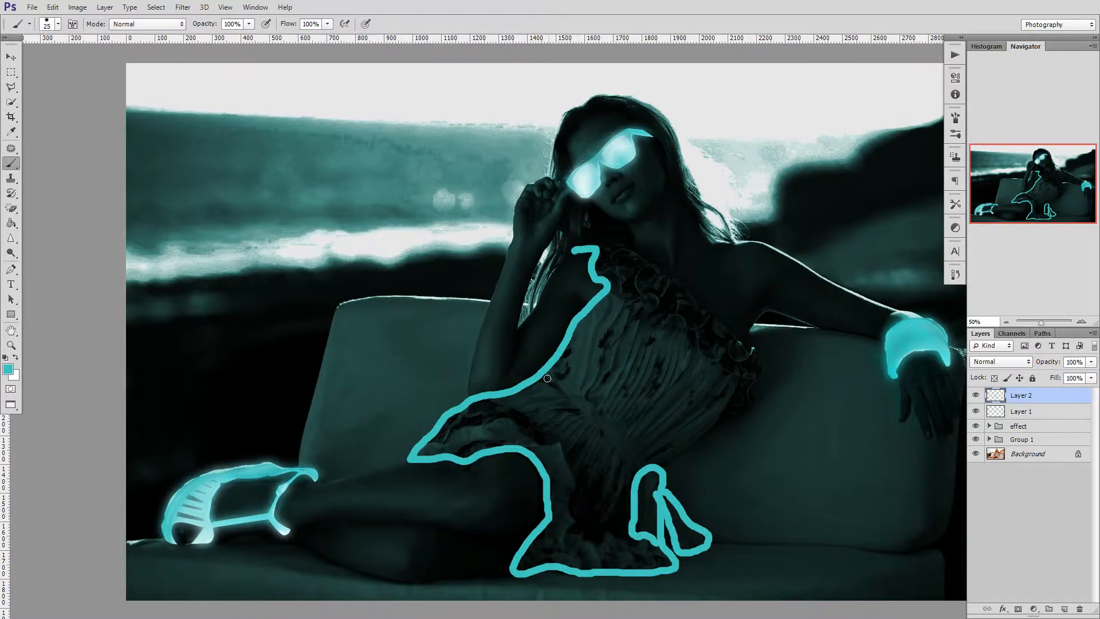
Trace both edges of the dress's waistband, its neckline and right side, and the lower edge of the chest ruffle in cyan.
drag(547, 378, 633, 472)
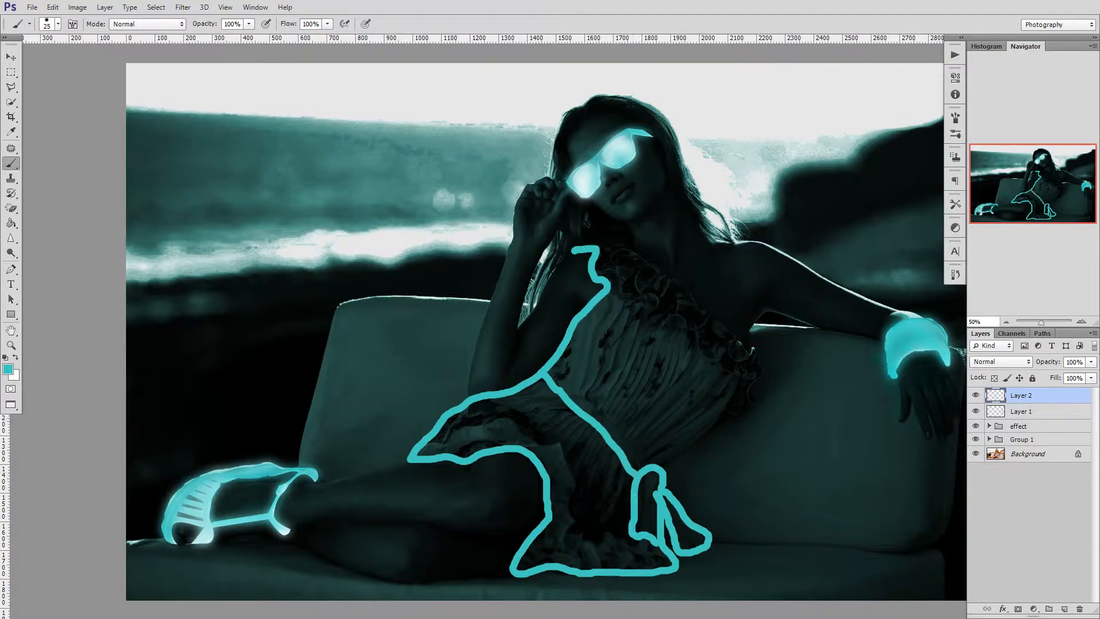
mouse_move(553, 378)
mouse_down()
mouse_move(598, 410)
mouse_move(643, 472)
mouse_up()
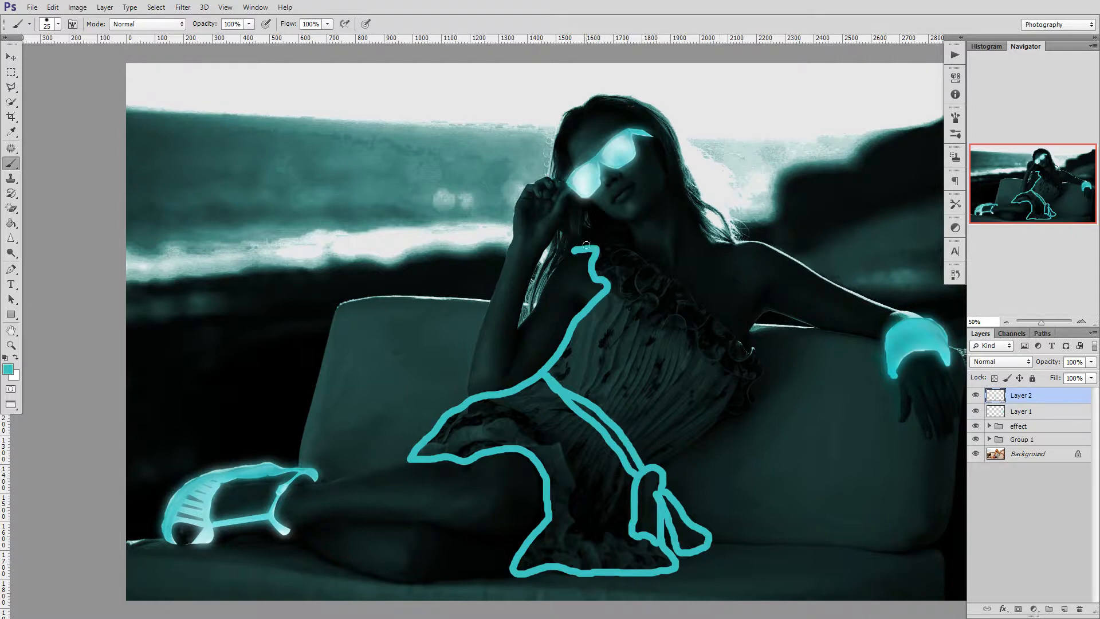
mouse_move(594, 249)
mouse_down()
mouse_move(675, 280)
mouse_move(758, 349)
mouse_move(764, 371)
mouse_move(750, 390)
mouse_up()
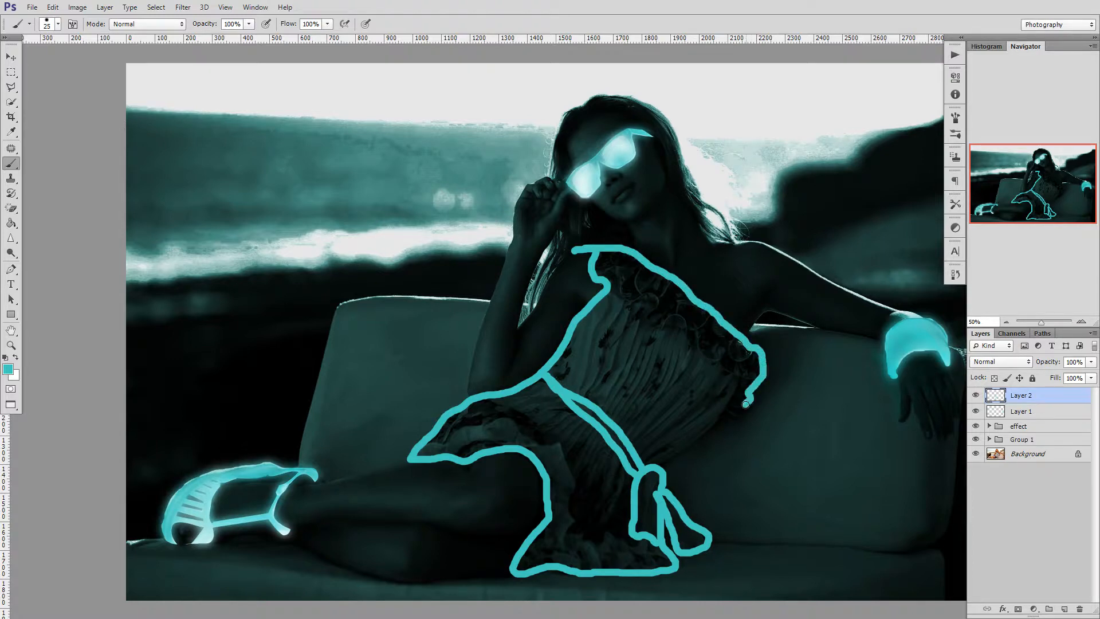
drag(721, 420, 665, 461)
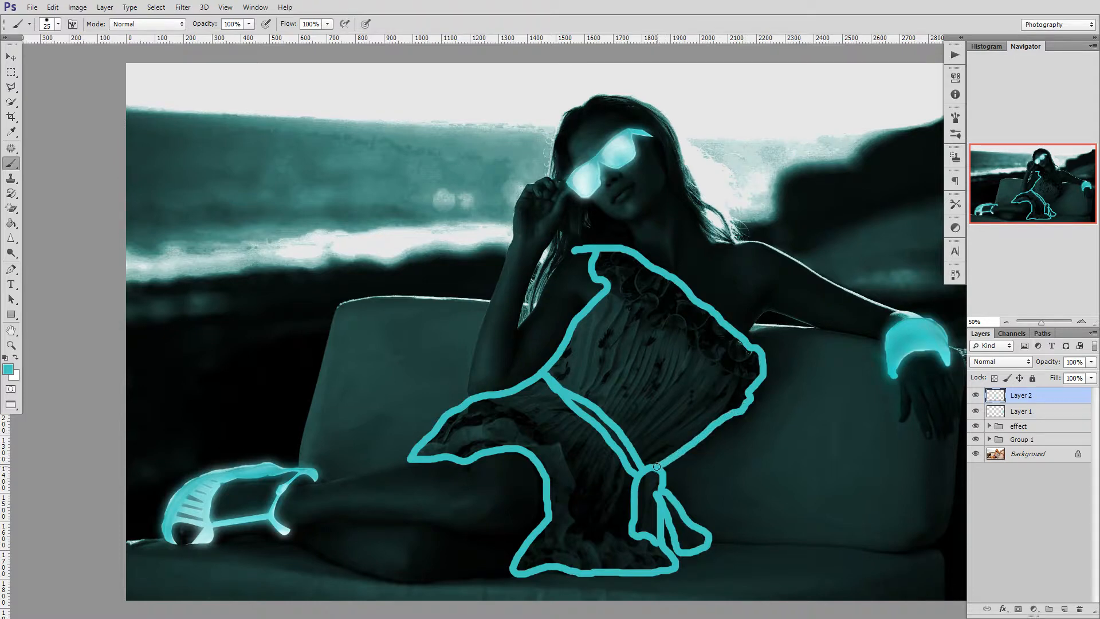
mouse_move(608, 290)
mouse_down()
mouse_move(636, 305)
mouse_move(652, 298)
mouse_move(650, 313)
mouse_move(687, 347)
mouse_move(743, 379)
mouse_up()
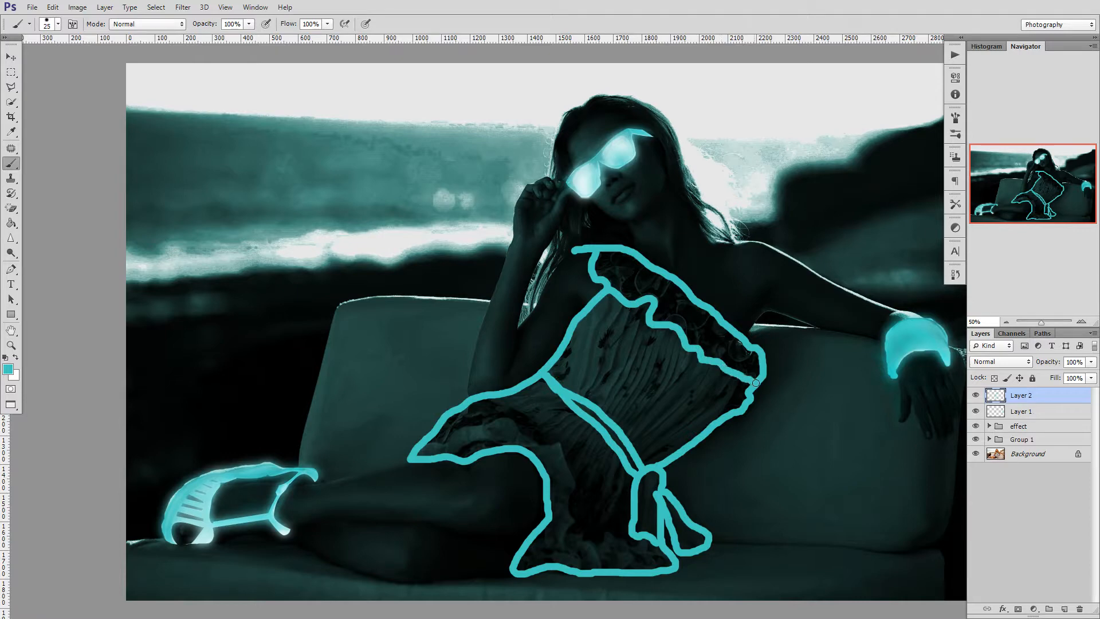
Paint short cyan fold strokes on the dress, three on the bodice and three on the skirt.
drag(627, 321, 607, 381)
mouse_move(666, 354)
mouse_down()
mouse_move(634, 406)
mouse_move(652, 425)
mouse_move(718, 390)
mouse_up()
mouse_move(568, 422)
mouse_down()
mouse_move(552, 434)
mouse_move(584, 459)
mouse_move(600, 496)
mouse_move(589, 520)
mouse_up()
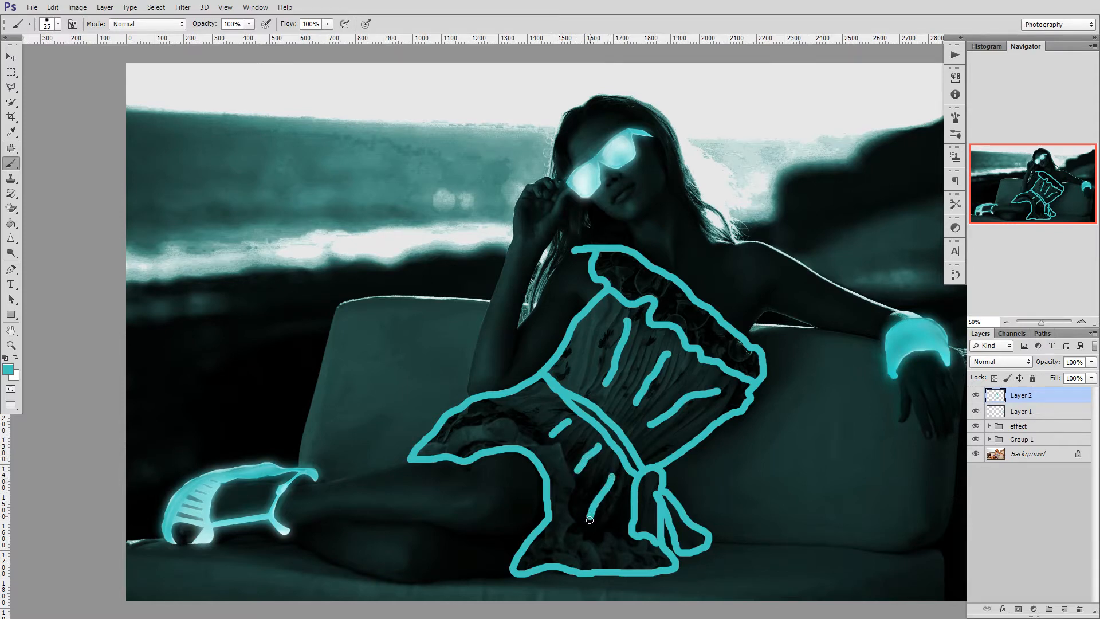
Try several blend modes on the dress line layer, set it to Linear Light and toggle its visibility to compare.
key(ctrl+minus)
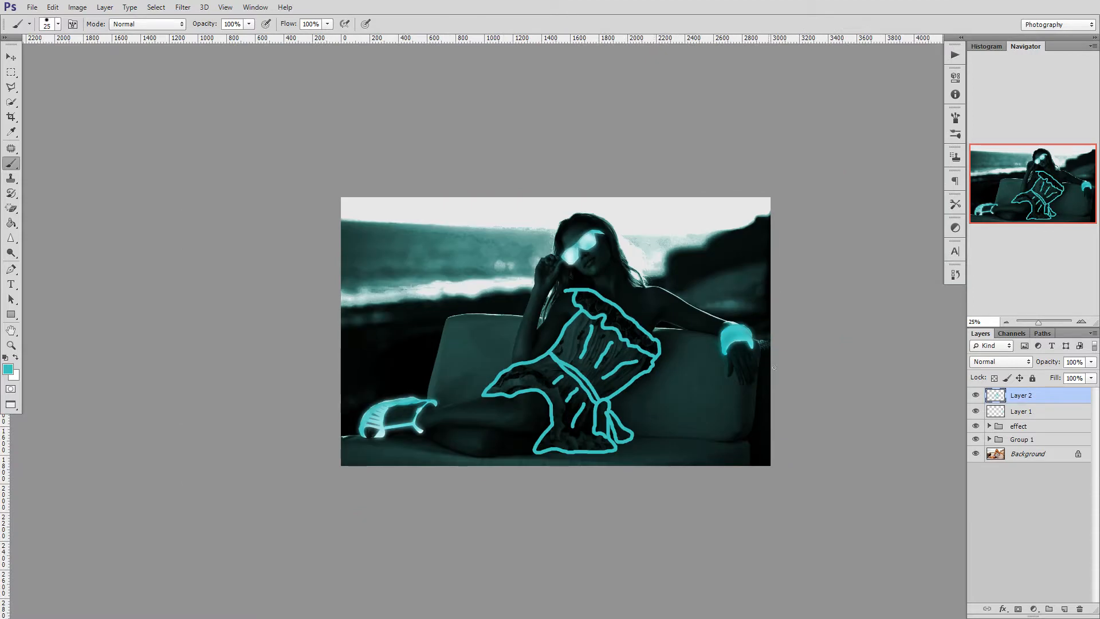
click(1011, 364)
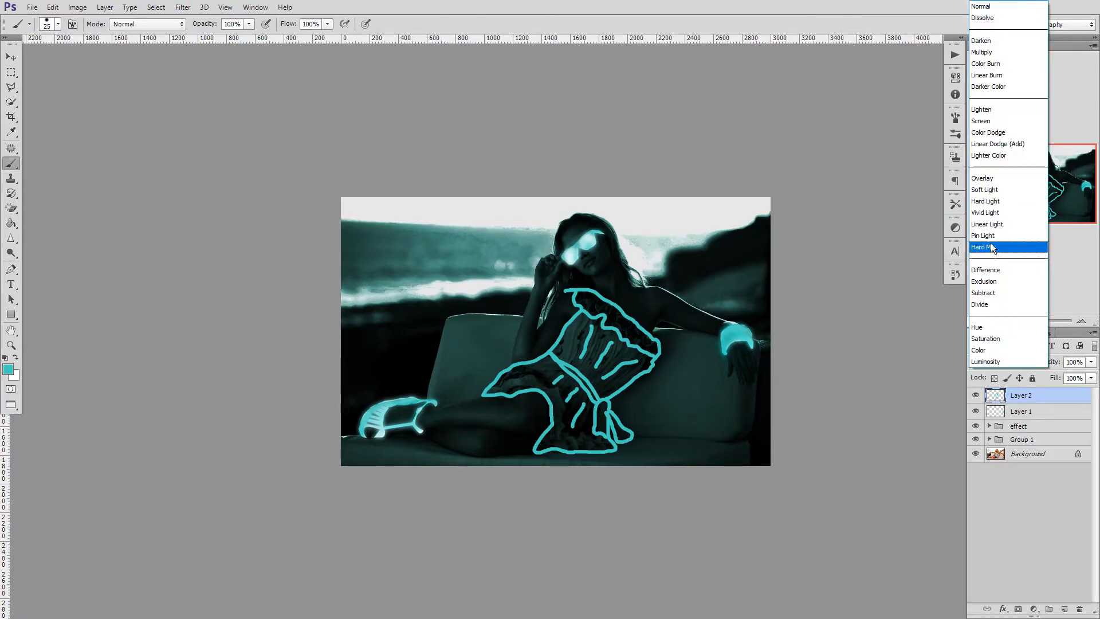
click(993, 156)
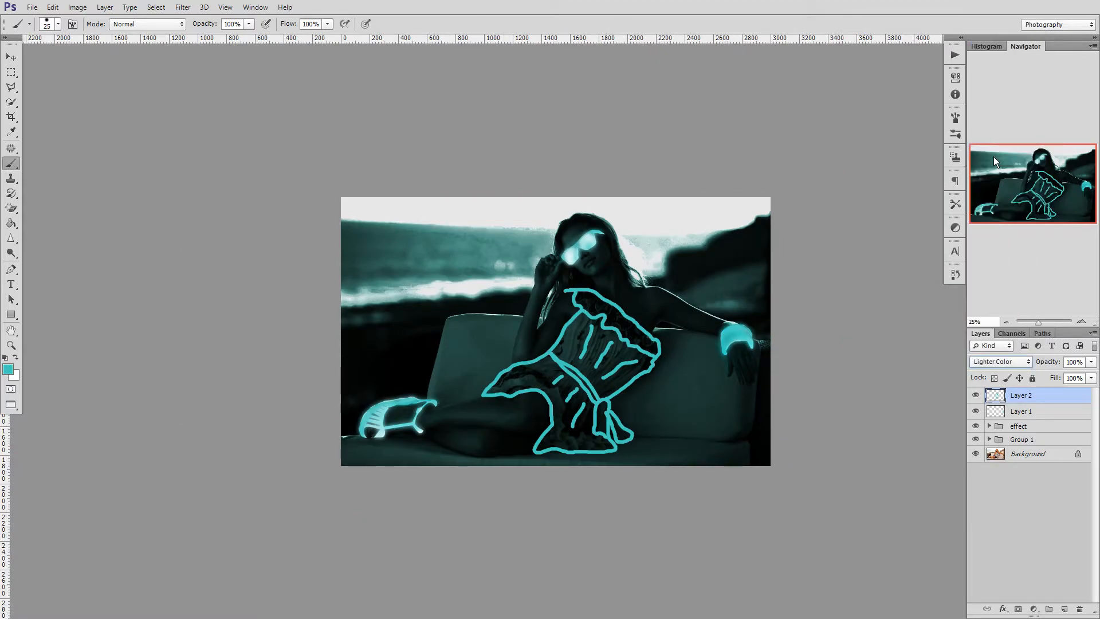
key(Down)
key(Down)
key(Down)
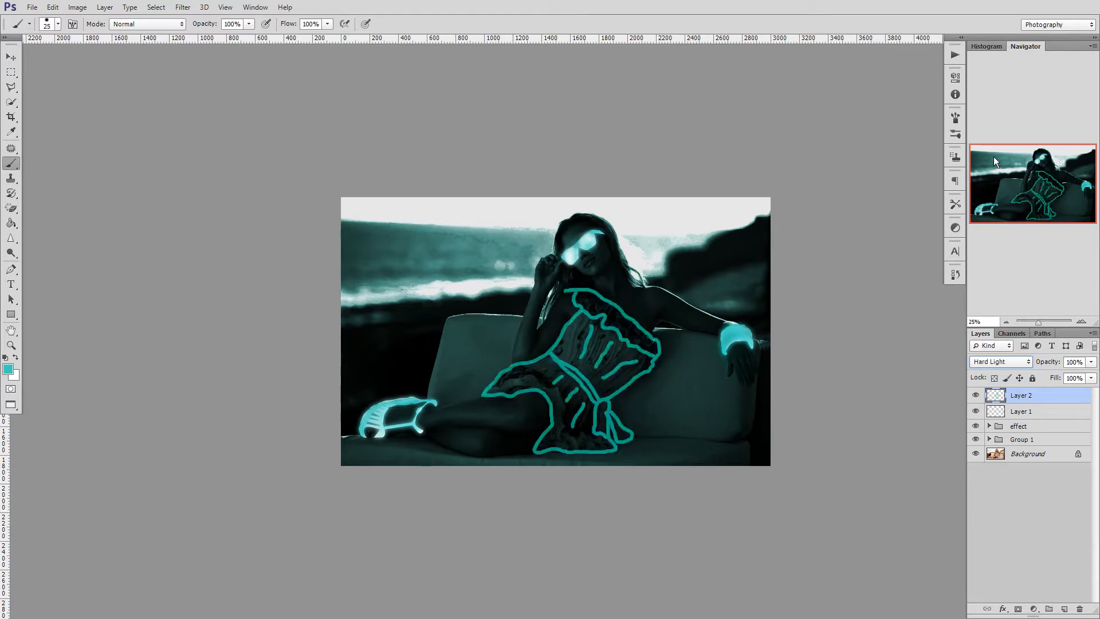
key(Down)
key(Down)
key(Down)
key(Up)
key(ctrl+plus)
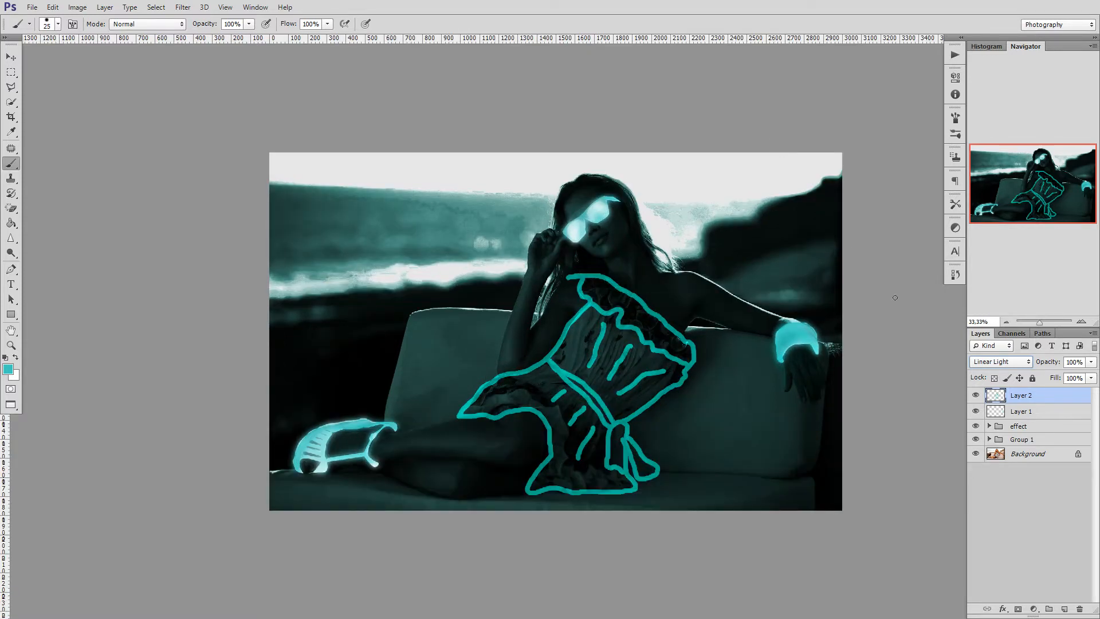
mouse_move(976, 397)
mouse_down()
mouse_move(975, 441)
mouse_move(974, 397)
mouse_up()
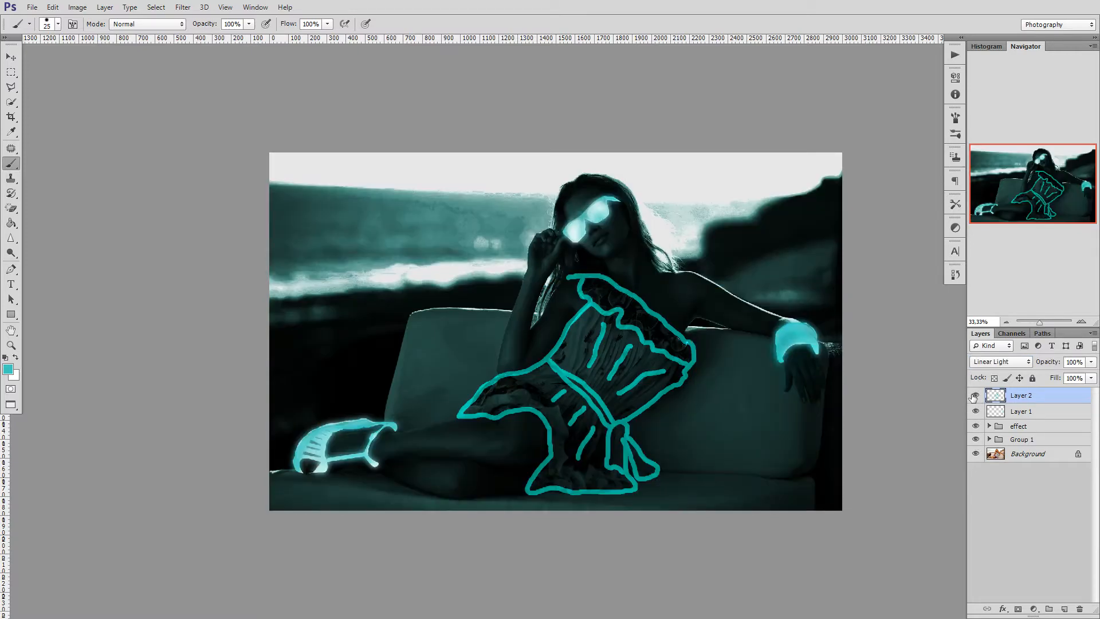